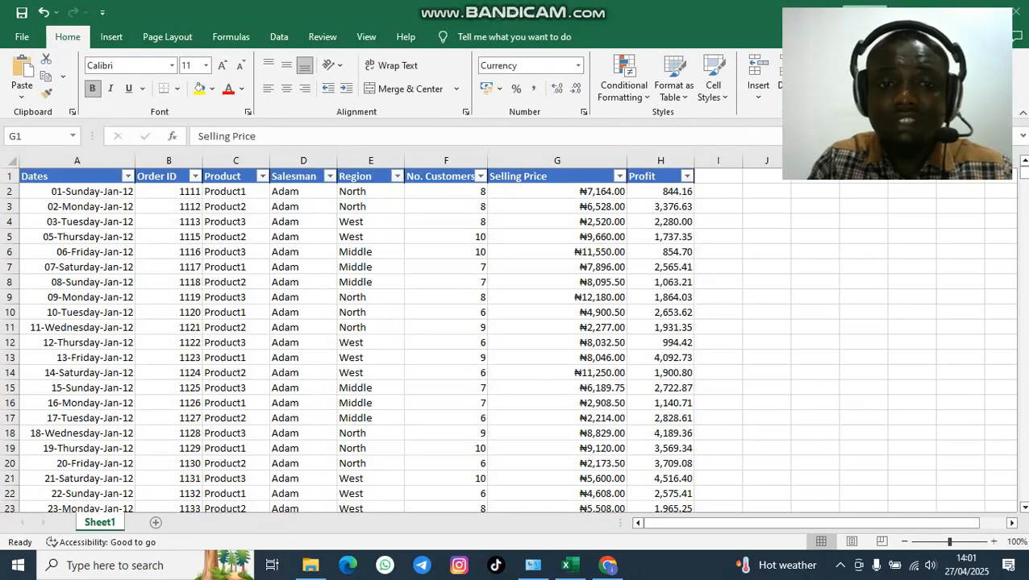
Step: Look through the sales records in Sheet1 and return to the header row
scroll(354, 339, "down", 20)
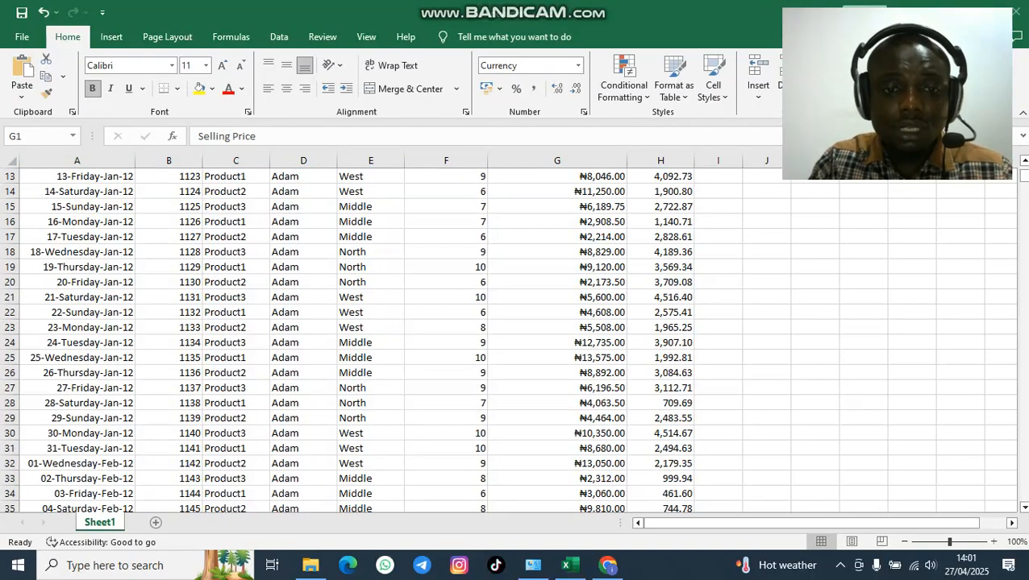
scroll(355, 339, "down", 20)
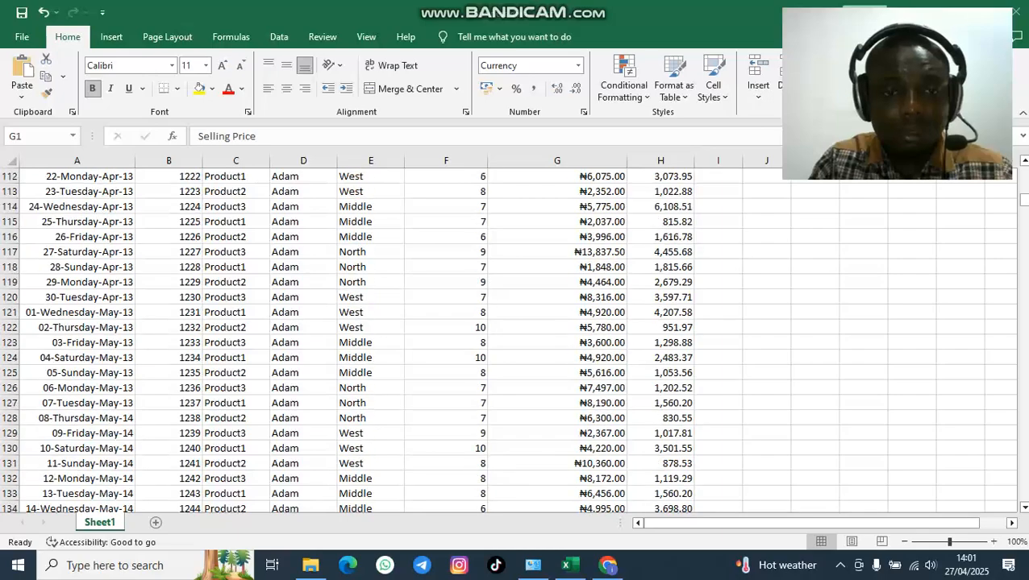
scroll(354, 339, "down", 20)
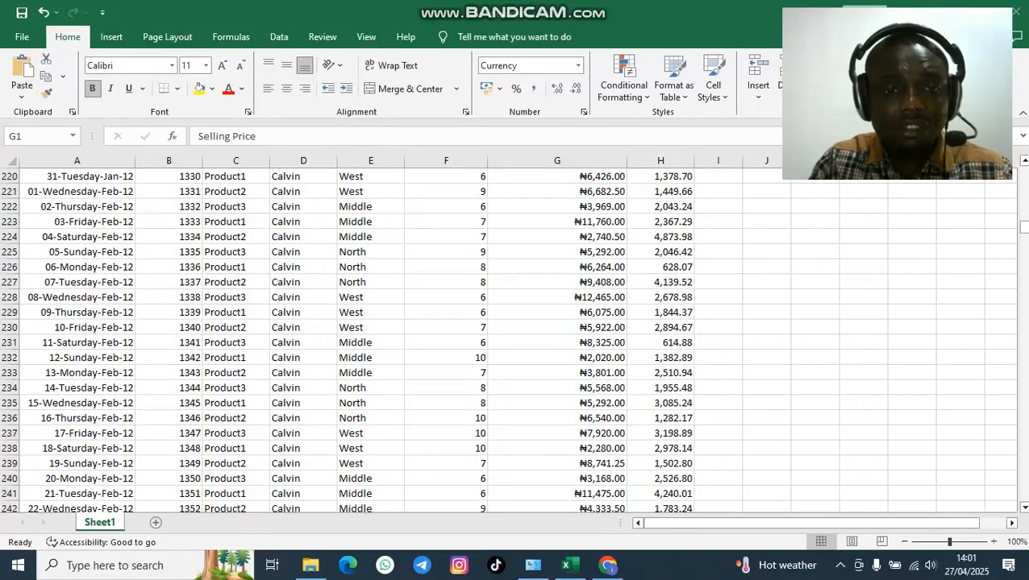
scroll(354, 339, "up", 18)
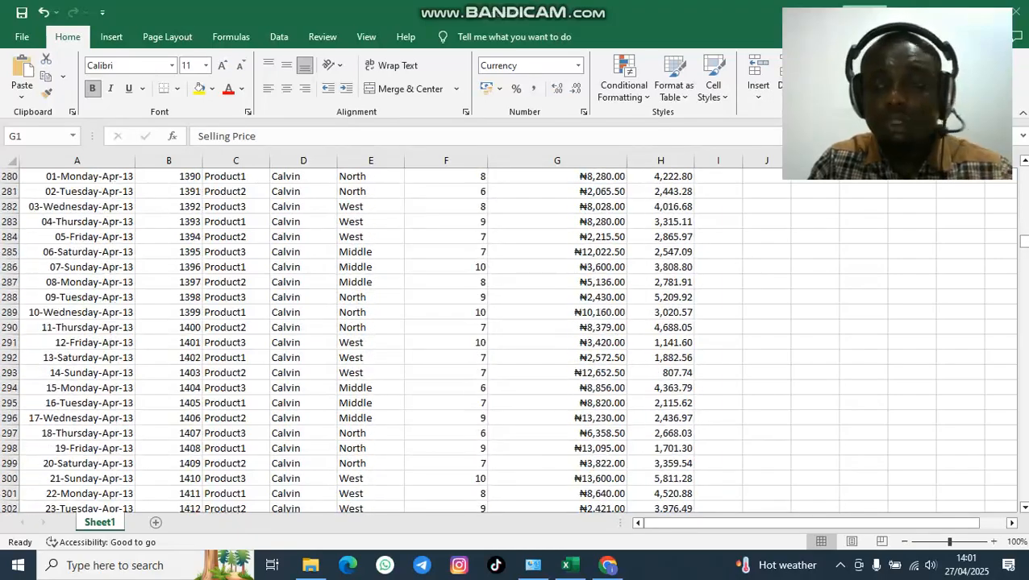
key("alt+Tab")
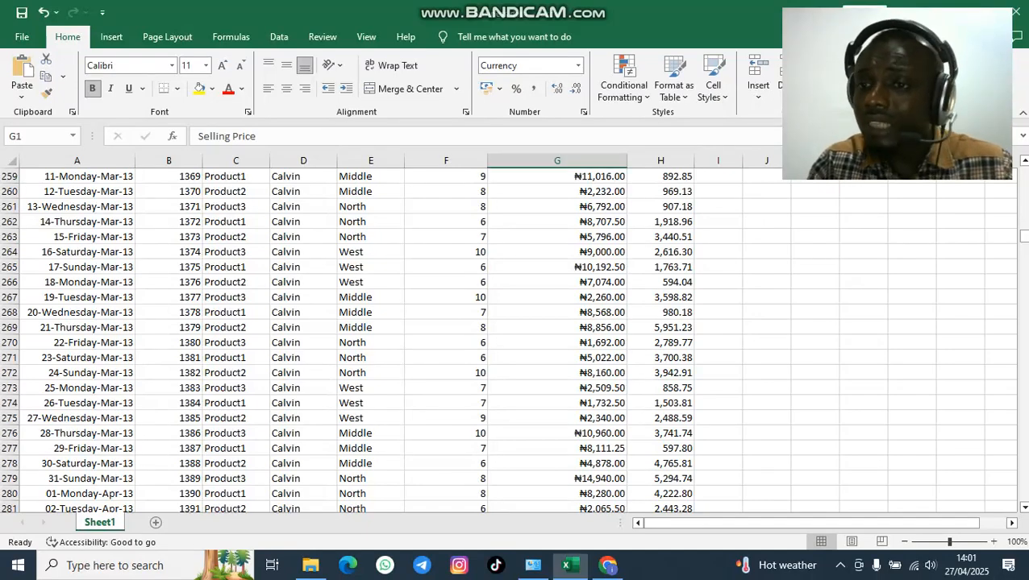
left_click_drag(1022, 235, 1022, 171)
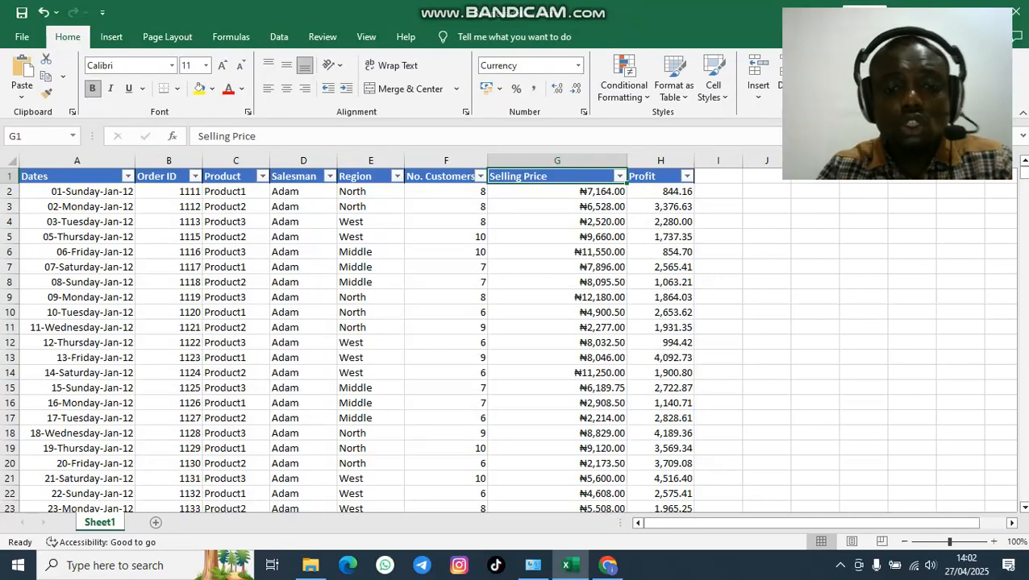
Step: Switch to File Explorer and open the qes image from the Downloads folder in the Photos viewer
left_click(310, 565)
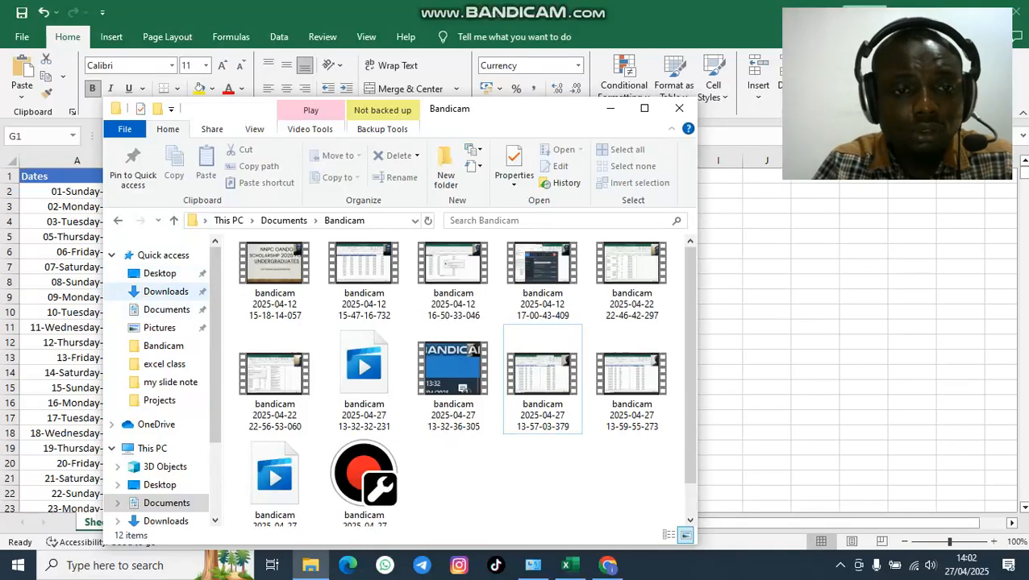
left_click(166, 291)
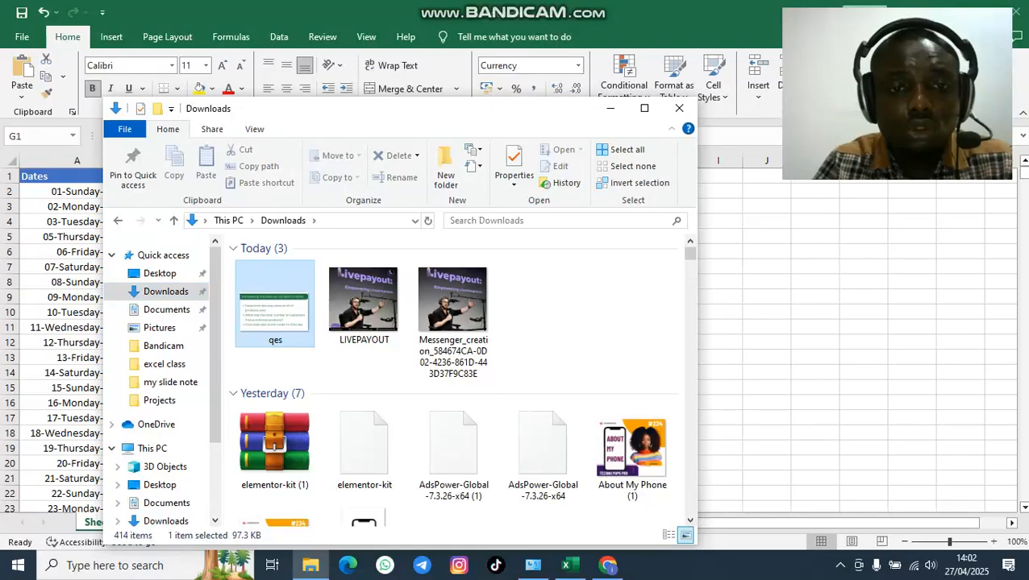
right_click(275, 305)
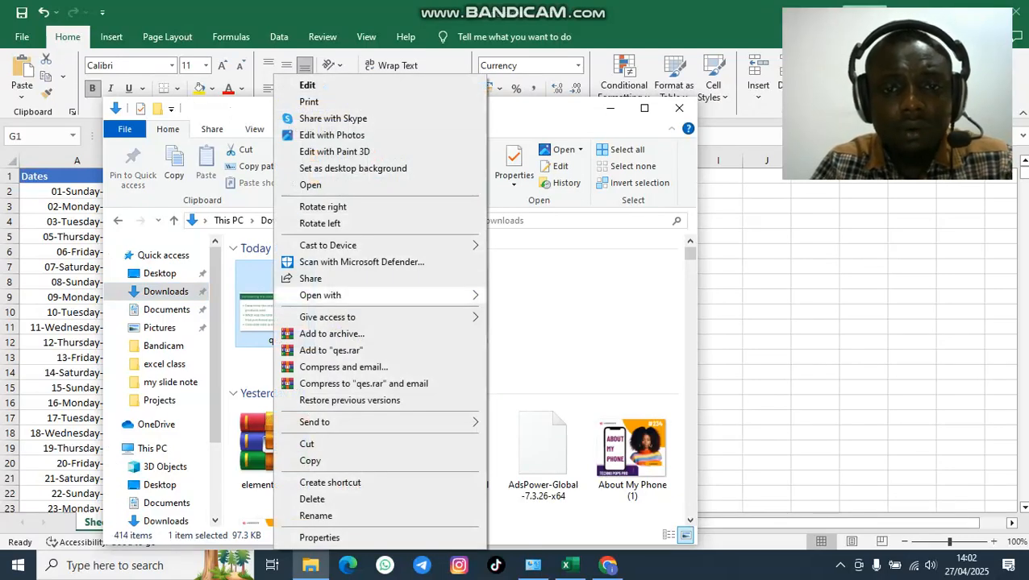
mouse_move(339, 295)
left_click(522, 330)
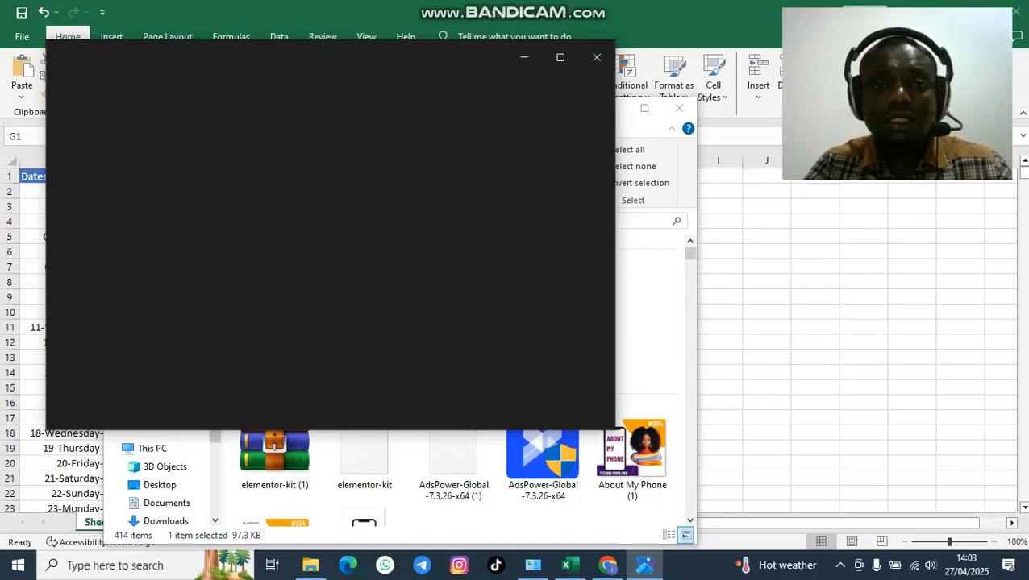
Step: Switch back to the Excel workbook and examine the dates, products, salesmen, regions and prices in the sales records
key("alt+Tab")
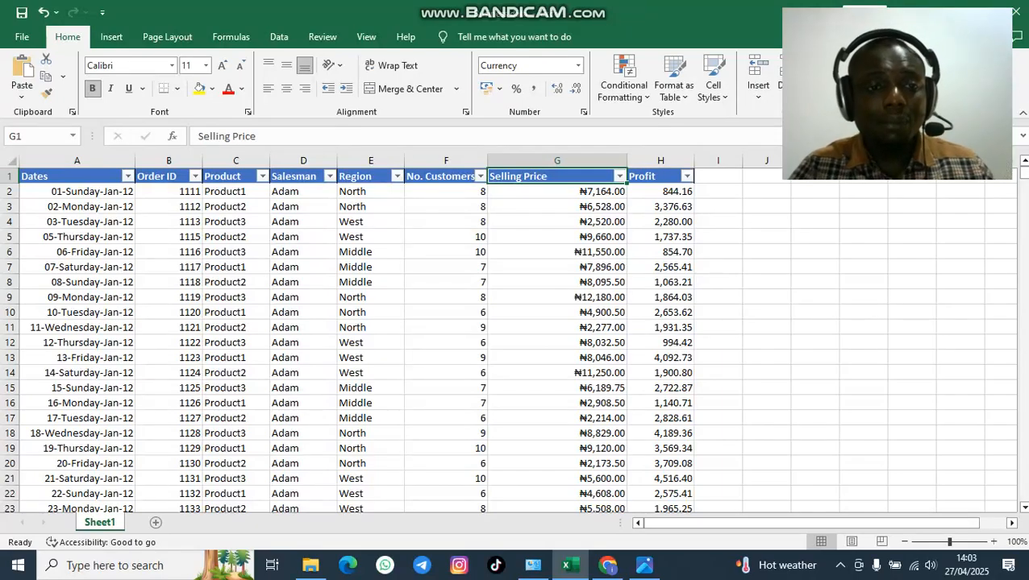
scroll(508, 339, "down", 20)
scroll(508, 338, "down", 10)
scroll(508, 338, "up", 20)
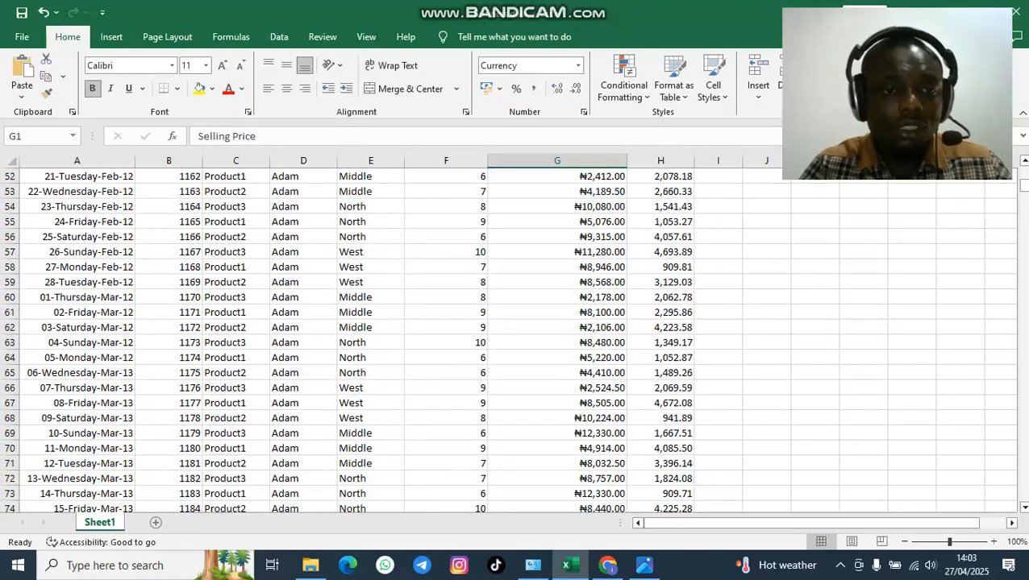
scroll(508, 339, "up", 17)
scroll(508, 338, "down", 9)
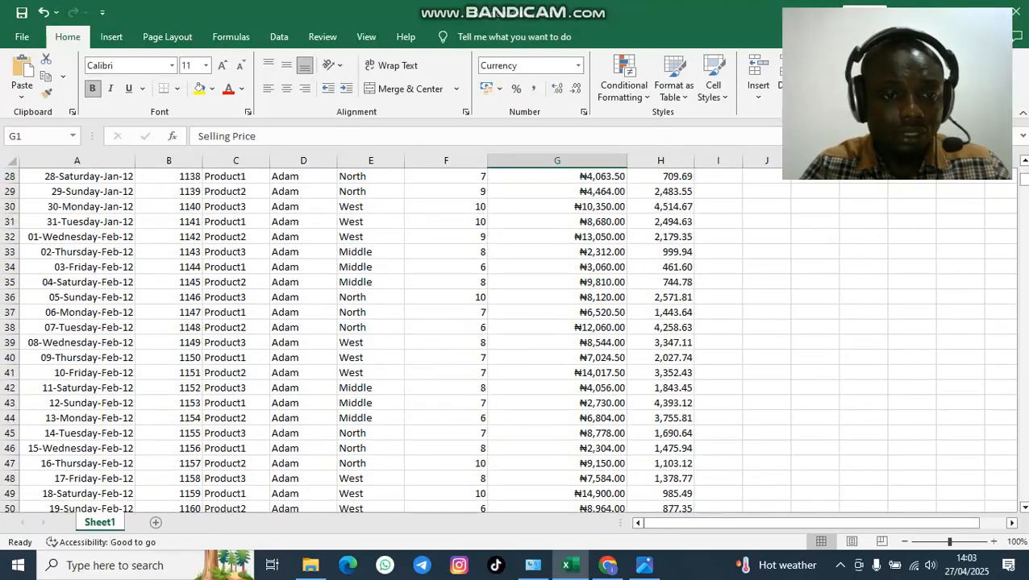
scroll(508, 339, "down", 9)
scroll(507, 338, "down", 11)
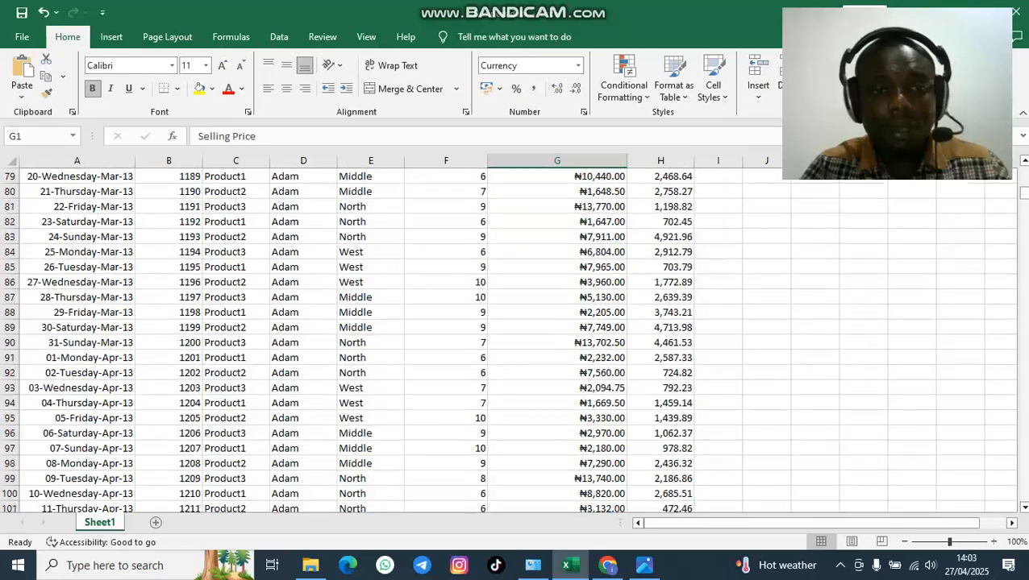
scroll(508, 339, "up", 9)
scroll(508, 338, "up", 14)
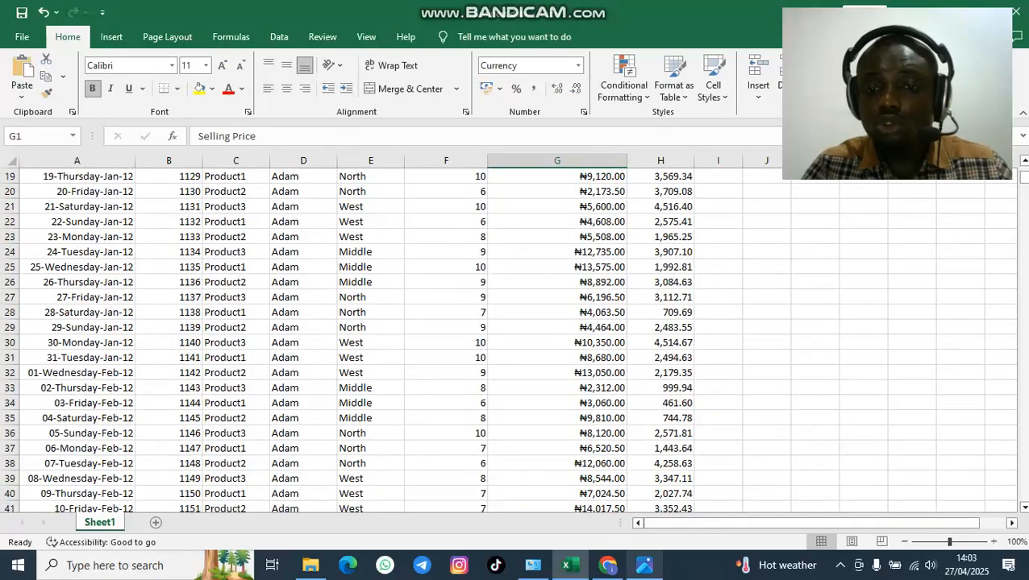
Step: Switch to the qes image in Photos, maximize it and read the questions about the sales data set
left_click(645, 566)
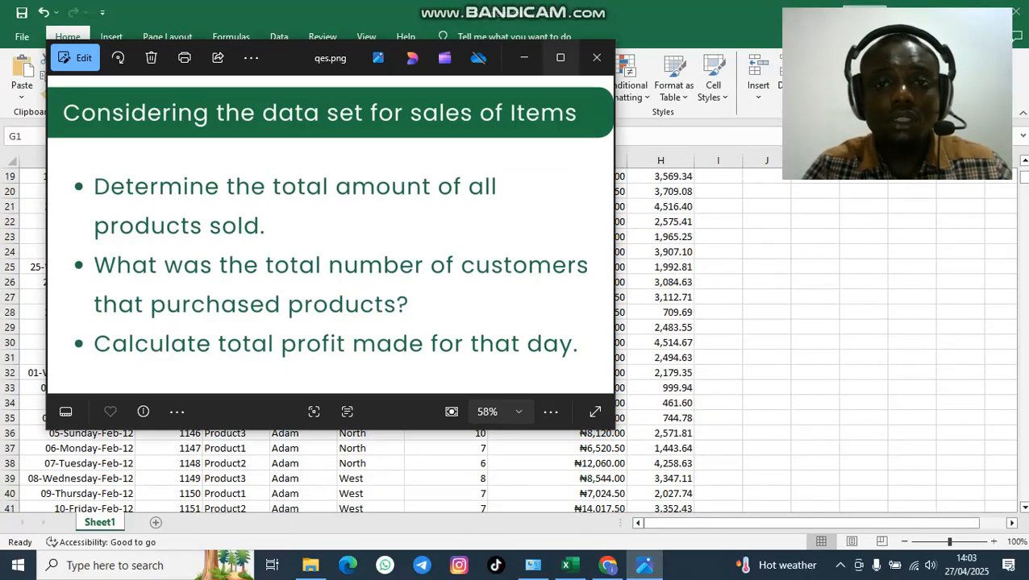
left_click(561, 57)
left_click_drag(999, 71, 864, 417)
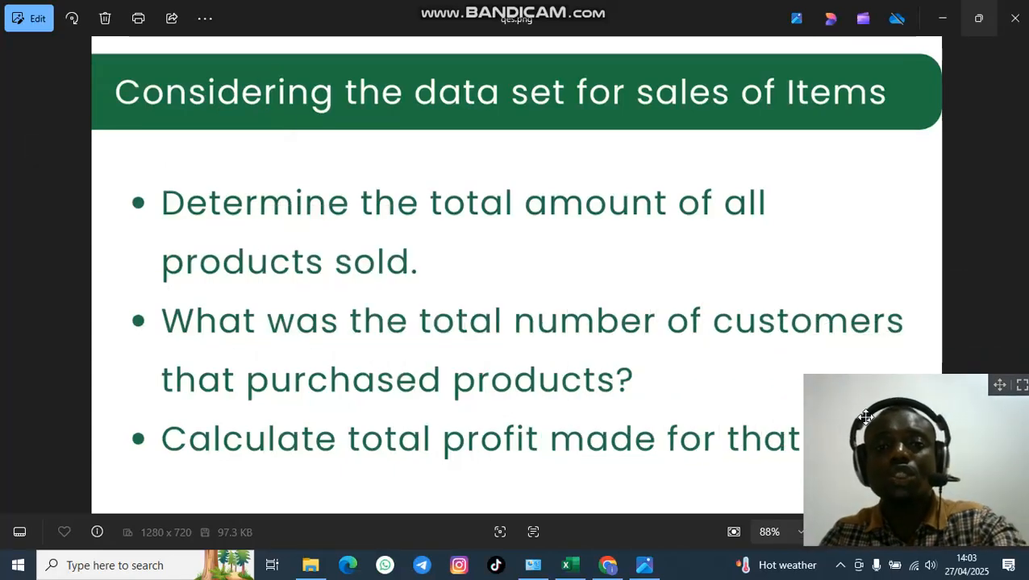
left_click_drag(866, 417, 852, 43)
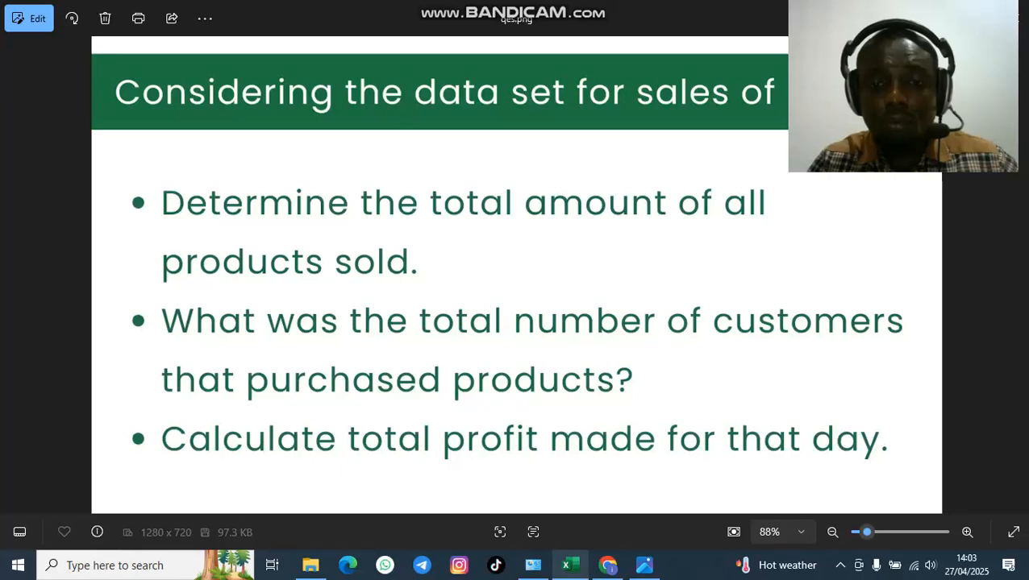
Step: Switch to the Excel workbook and apply the Currency number format to the whole Profit column
left_click(570, 566)
scroll(516, 338, "up", 6)
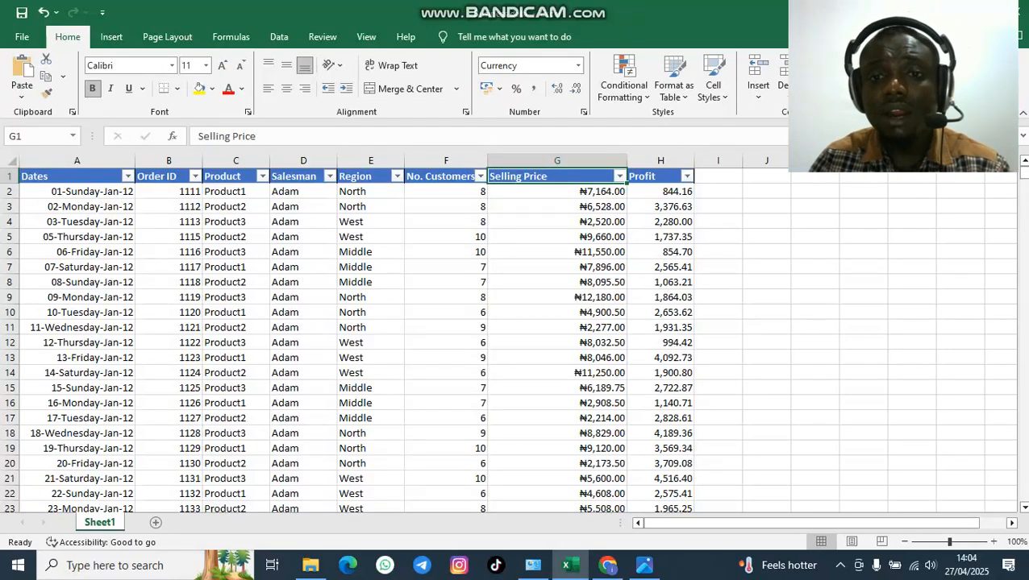
key("shift+Right")
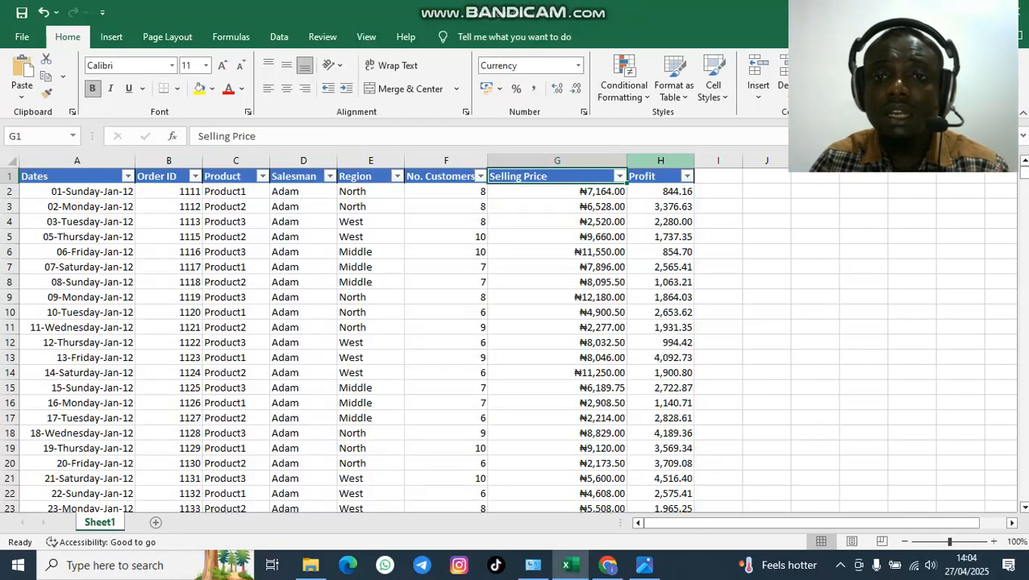
left_click(660, 161)
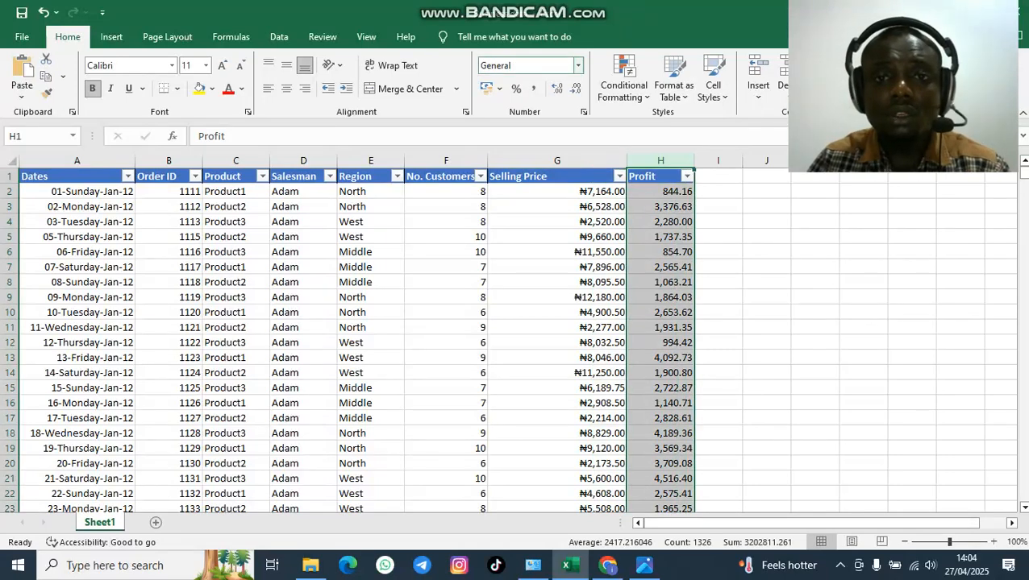
left_click(578, 66)
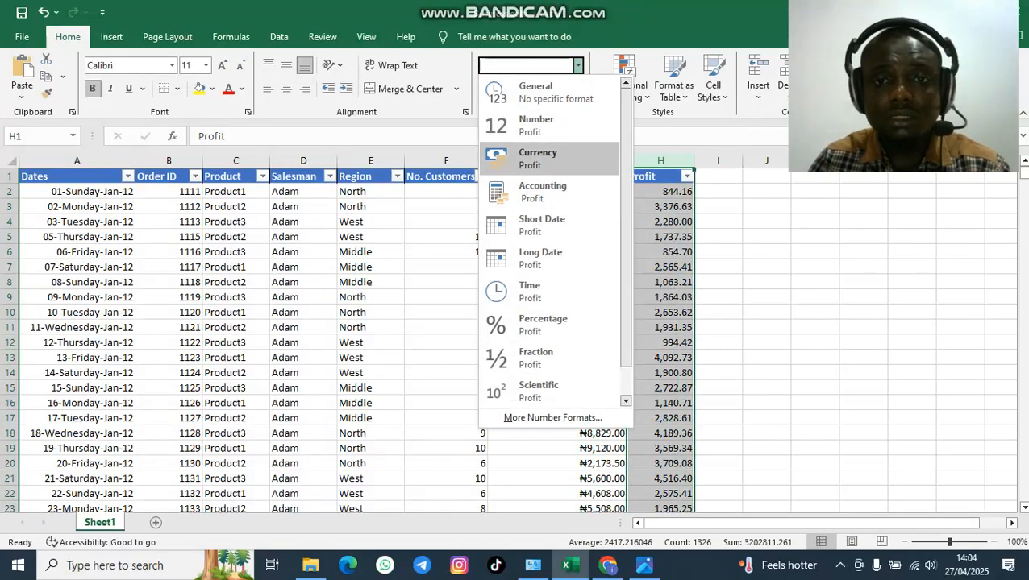
left_click(532, 158)
left_click(718, 312)
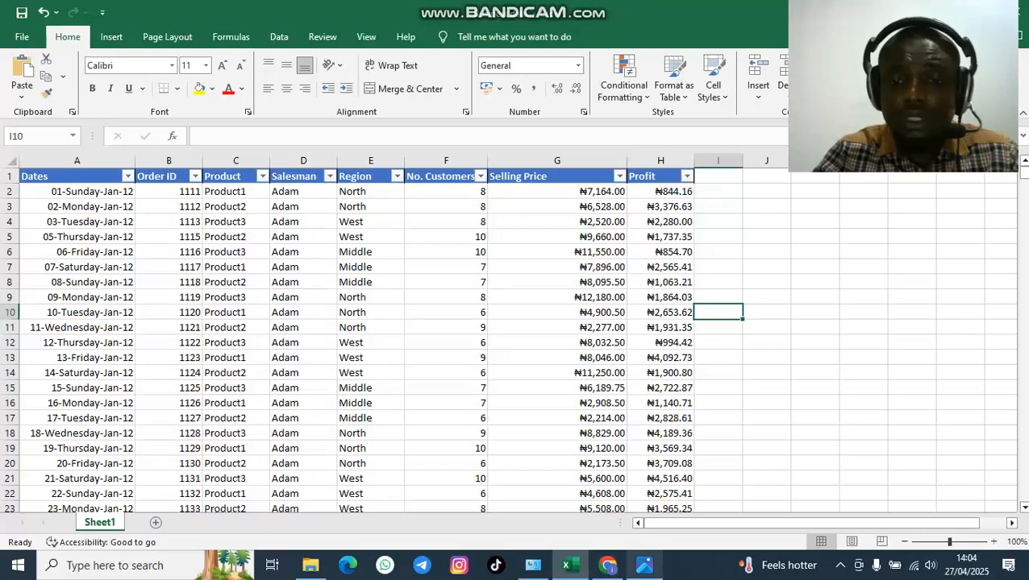
Step: Check the first question in the qes image, and in Excel select the Selling Price column and inspect it down to its last record
left_click(644, 565)
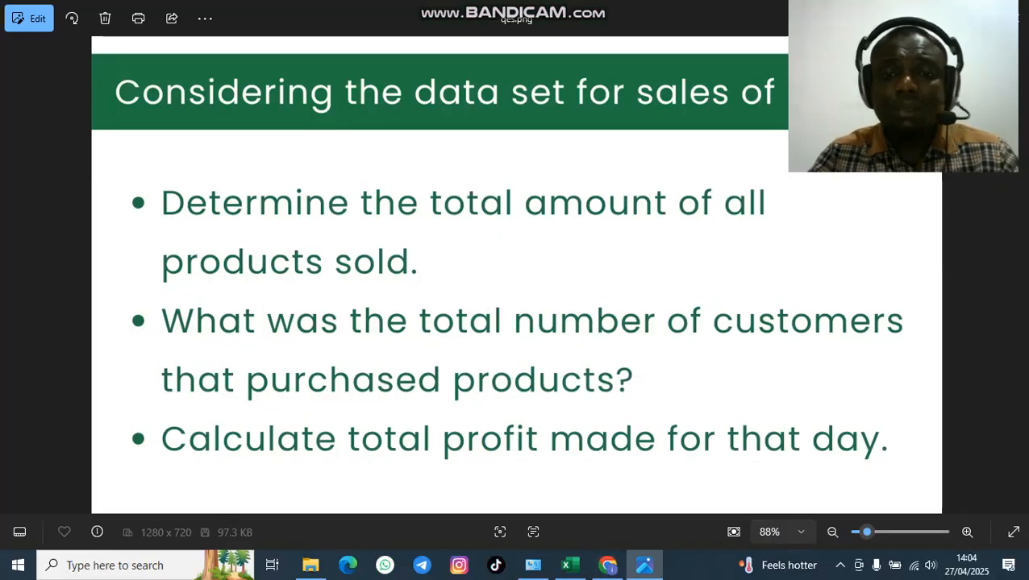
left_click(569, 565)
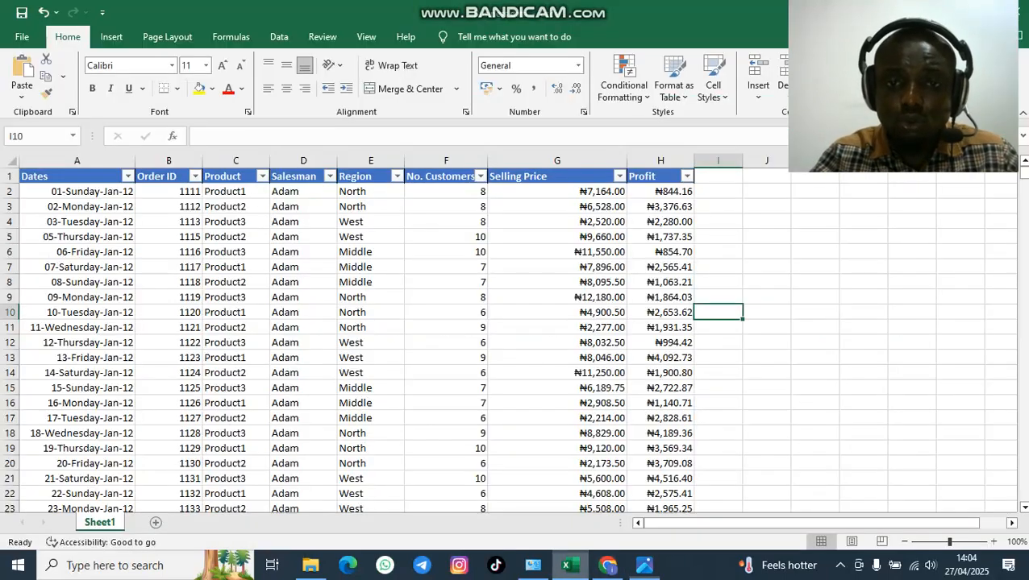
left_click(557, 161)
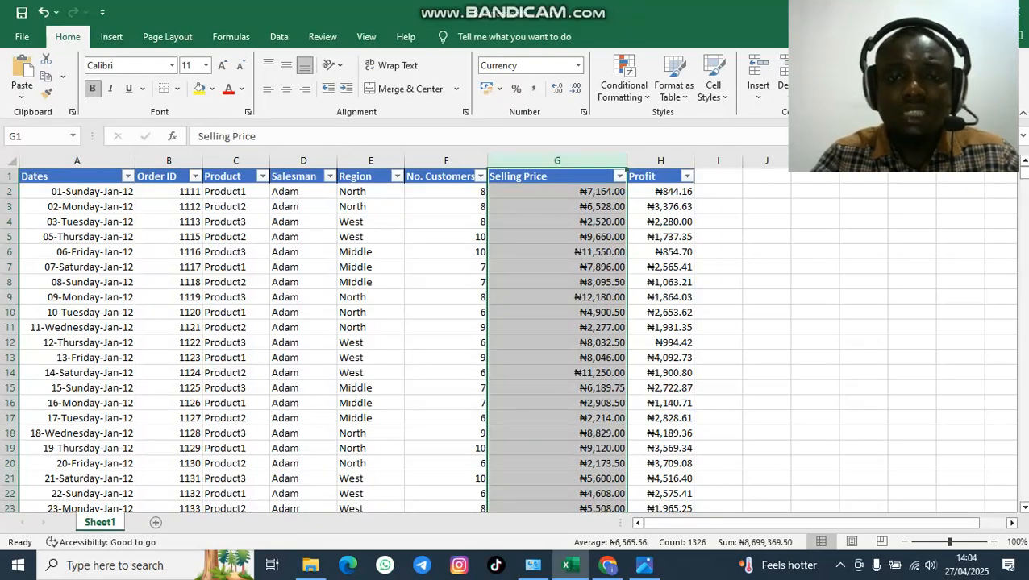
scroll(355, 339, "down", 20)
scroll(355, 338, "down", 20)
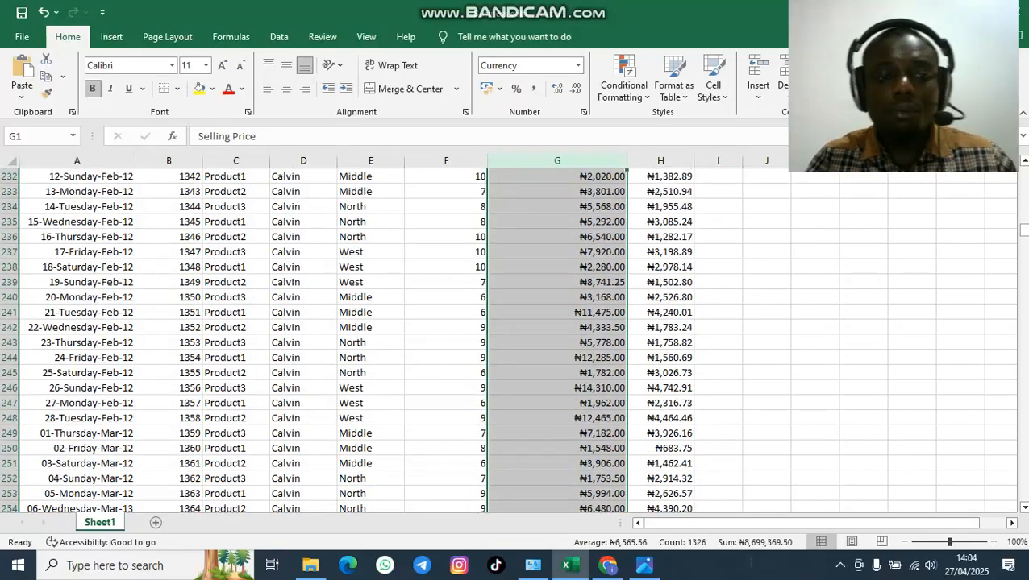
scroll(355, 339, "up", 20)
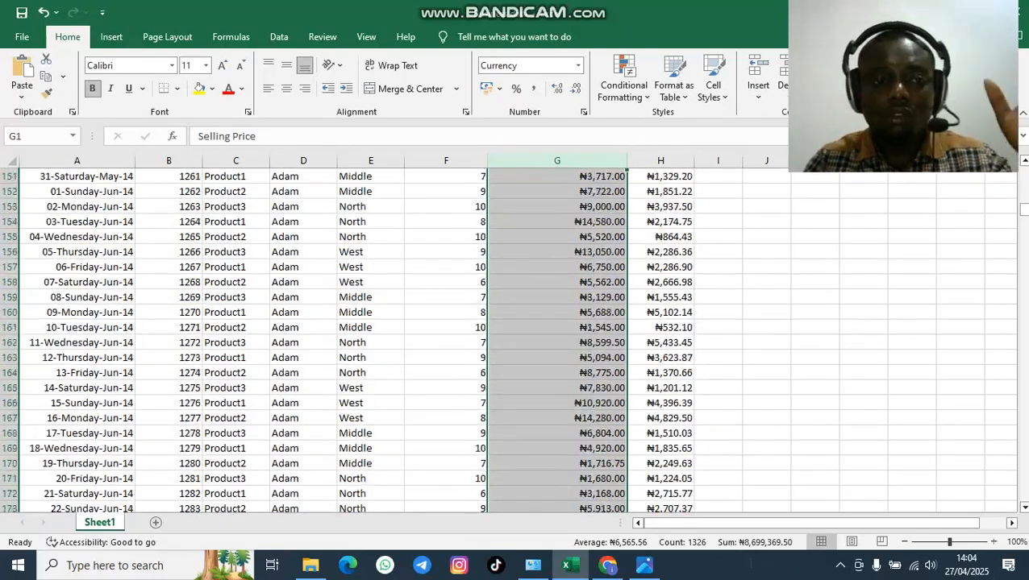
scroll(355, 339, "up", 20)
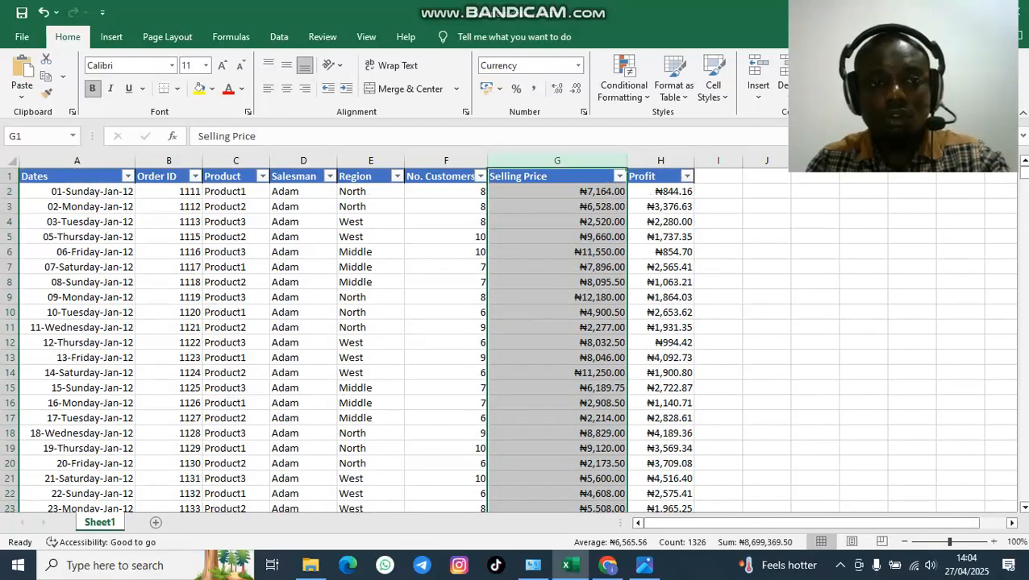
scroll(355, 338, "down", 20)
left_click_drag(1023, 188, 1024, 495)
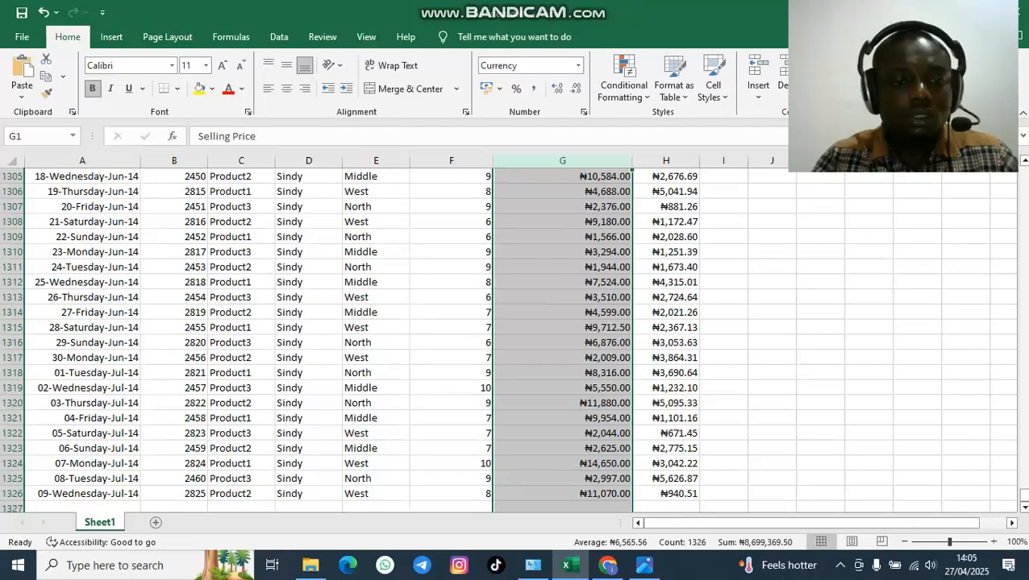
scroll(355, 338, "down", 7)
scroll(355, 339, "up", 6)
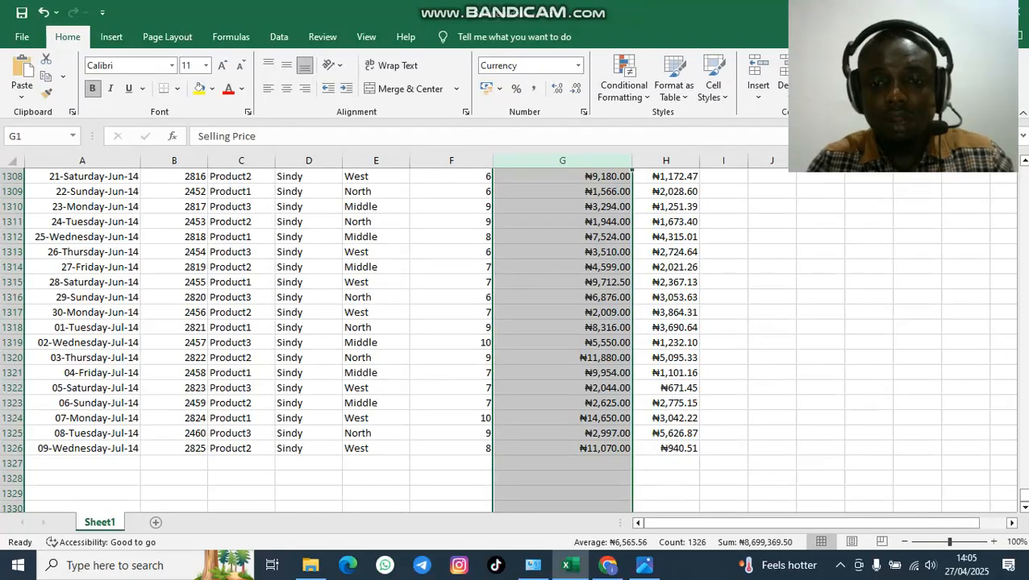
Step: Reread the questions in the Photos image and compare them with the sales records in the Business data workbook
left_click(644, 565)
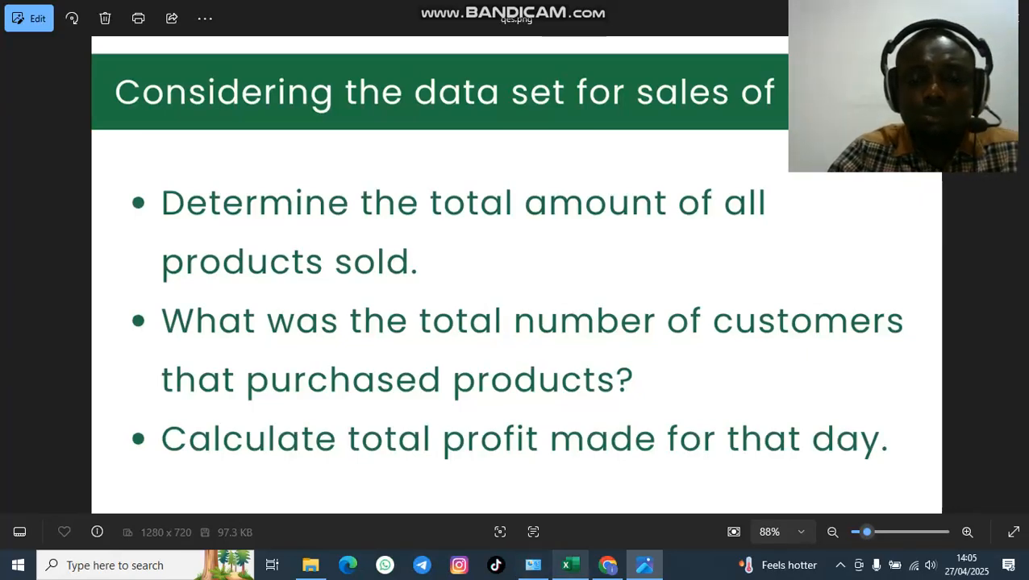
mouse_move(570, 565)
mouse_move(570, 504)
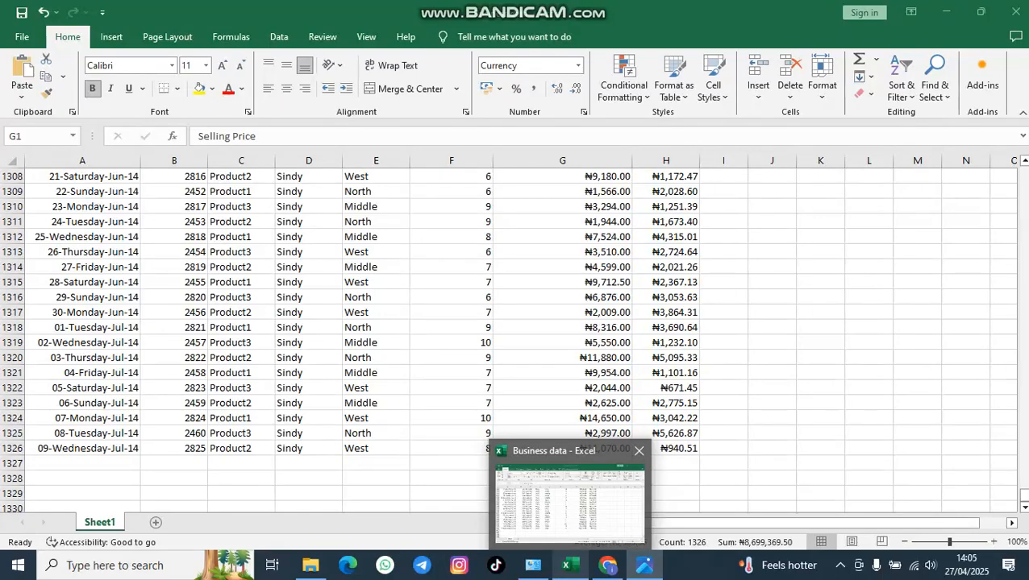
left_click(570, 504)
scroll(562, 339, "up", 11)
scroll(516, 338, "up", 20)
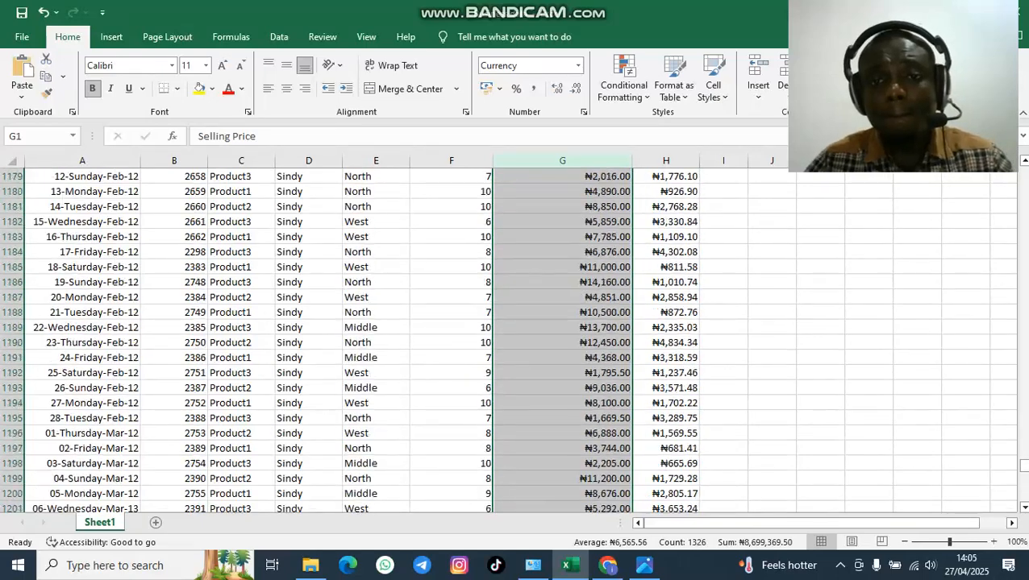
left_click(644, 565)
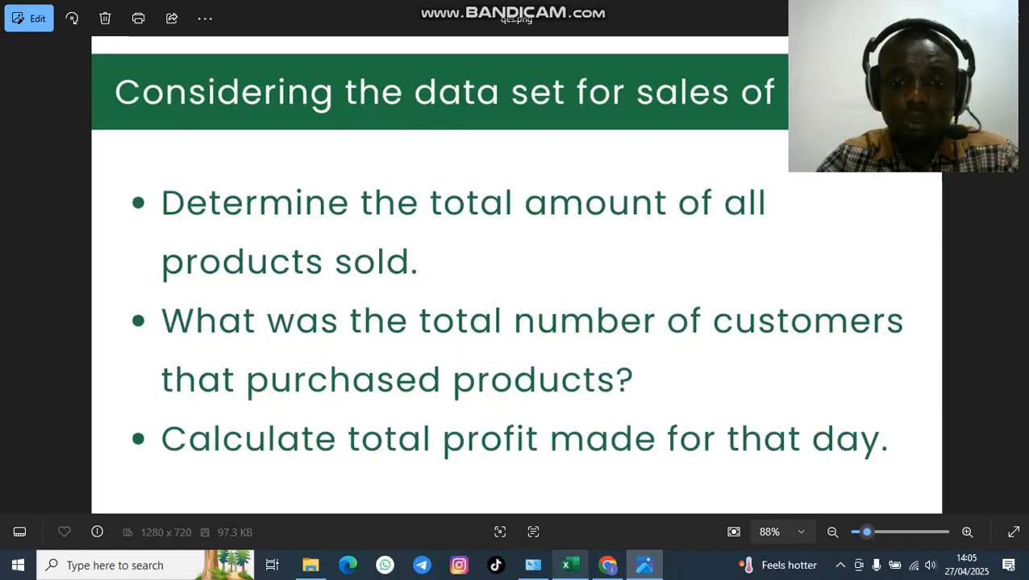
Step: Switch to the Excel workbook and select the whole No. Customers column to examine the data for the second question
left_click(570, 566)
scroll(516, 339, "up", 15)
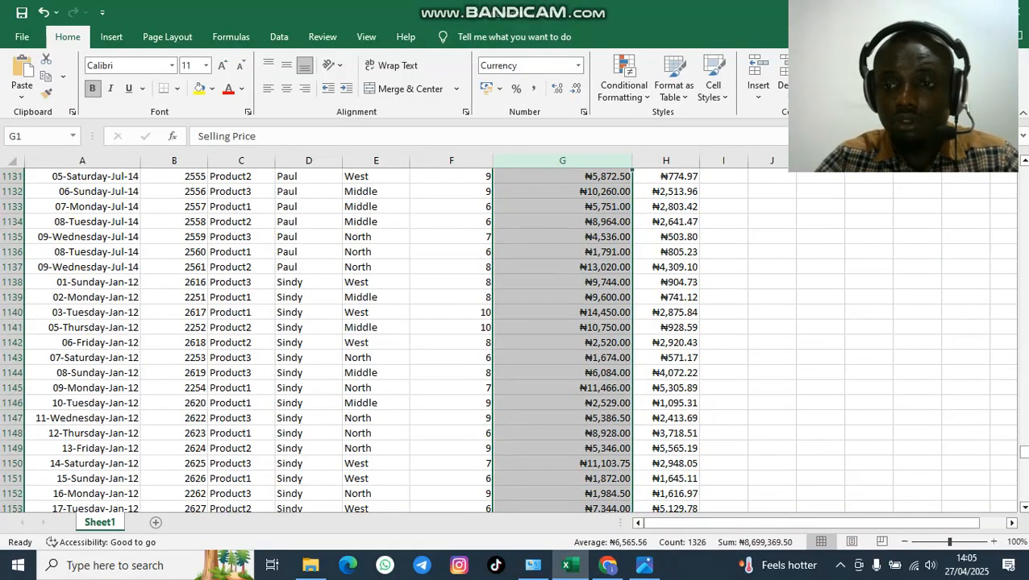
left_click_drag(1022, 452, 1022, 167)
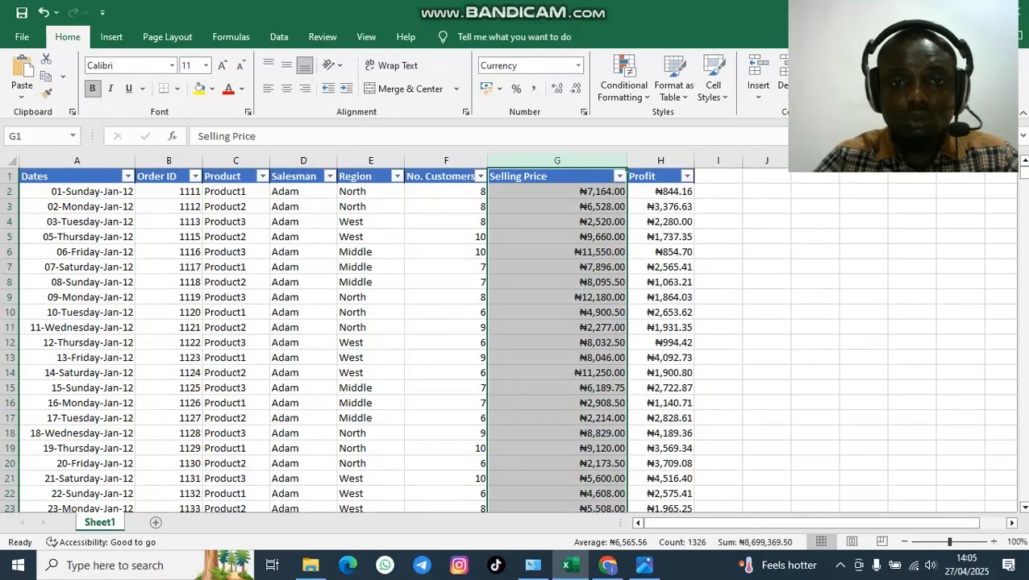
left_click(446, 161)
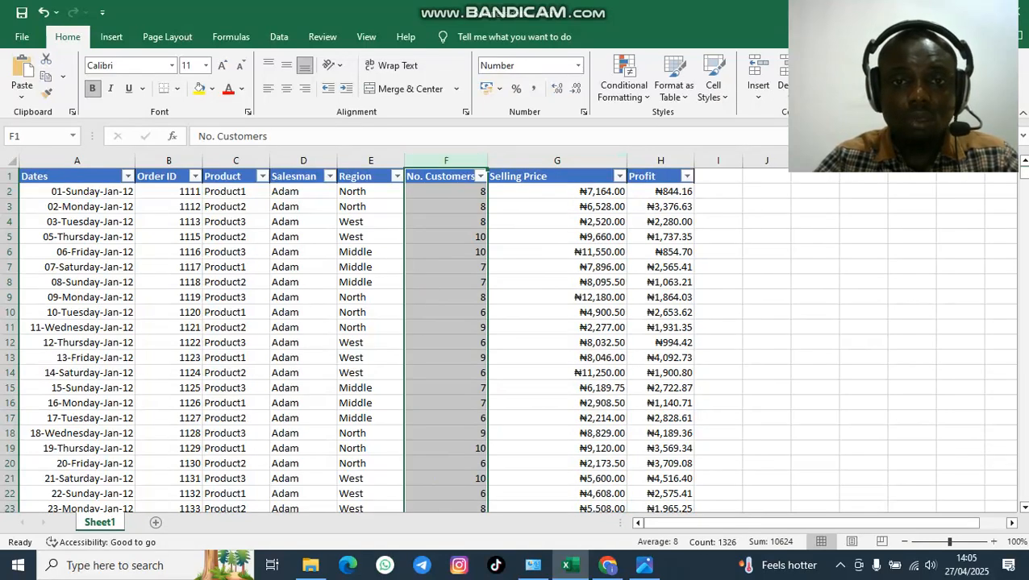
Step: Check the total customers and total profit questions in the Photos image against the column headings of the Excel worksheet
key("alt+Tab")
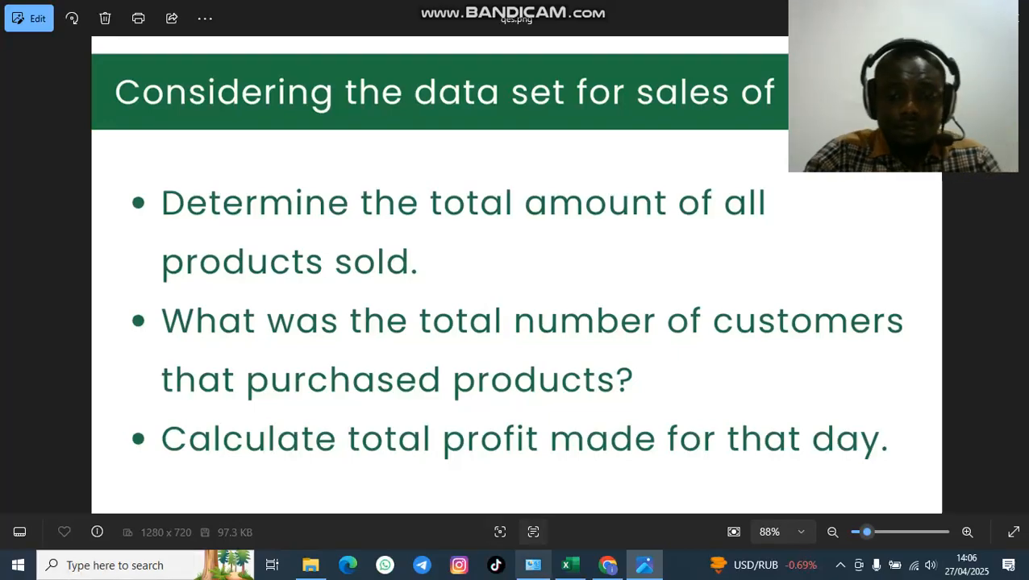
left_click(569, 565)
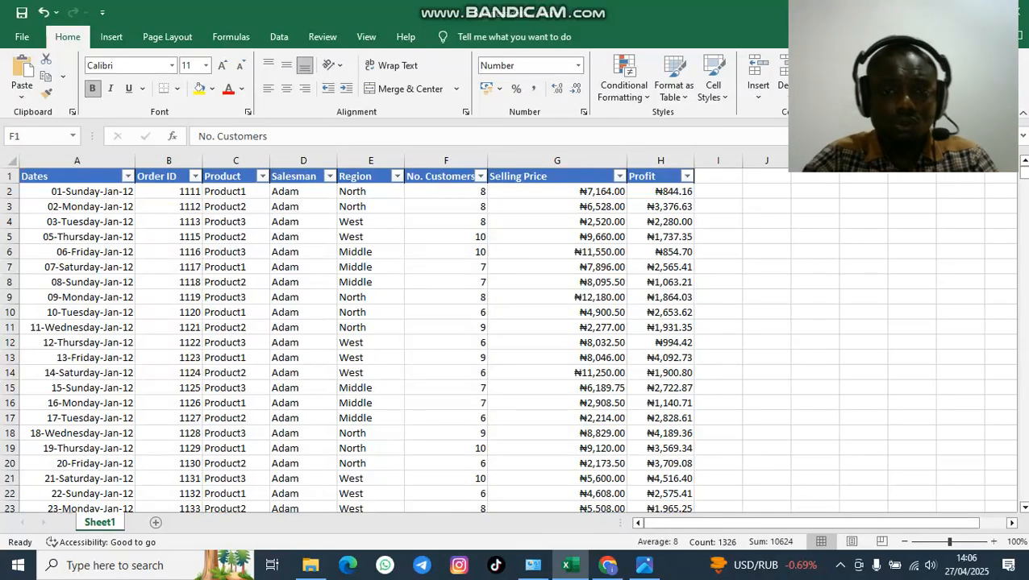
left_click(766, 373)
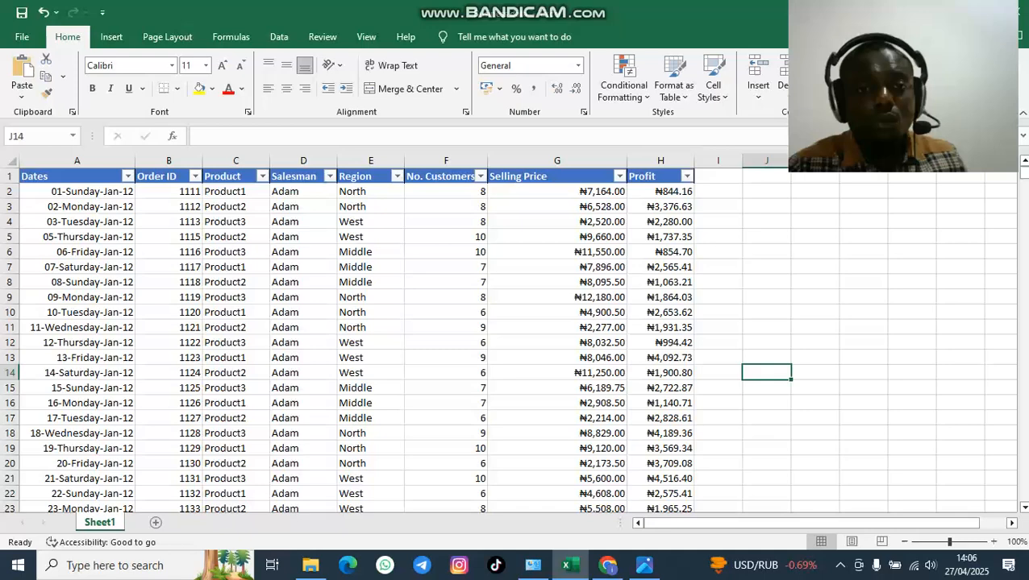
left_click(645, 566)
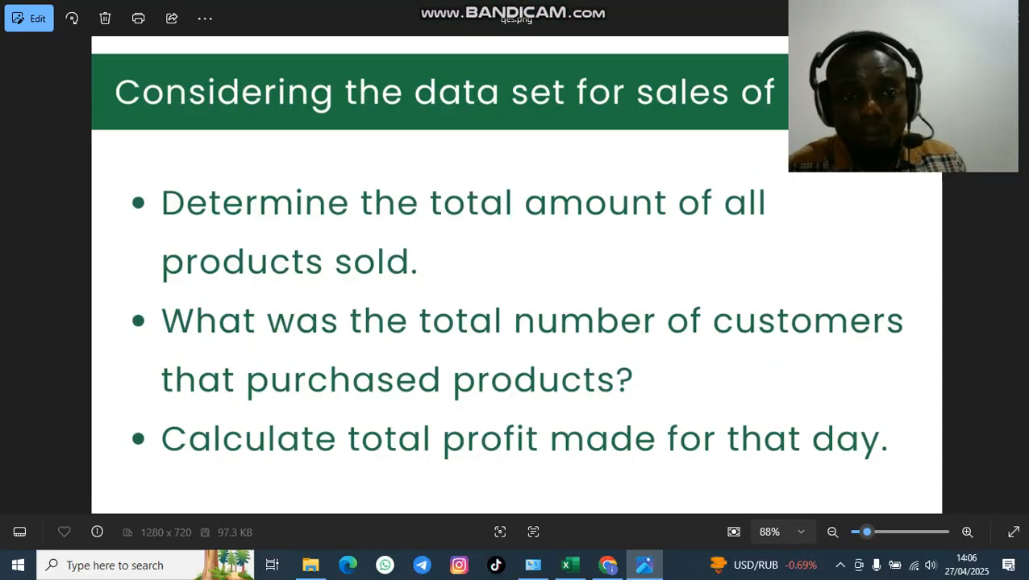
left_click(570, 565)
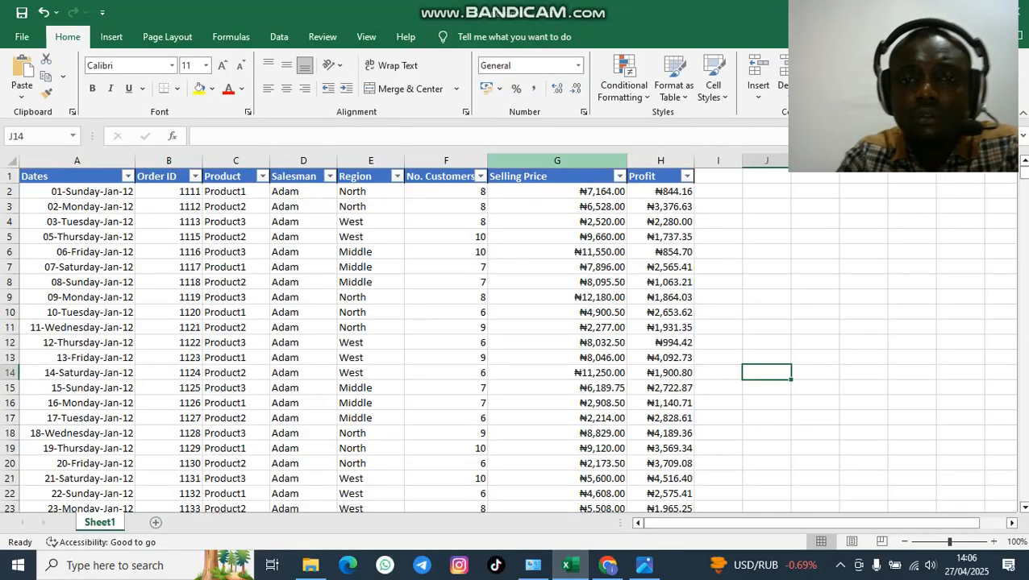
Step: Select the Selling Price column and examine it from the first record down to the empty rows below the last record
left_click(556, 160)
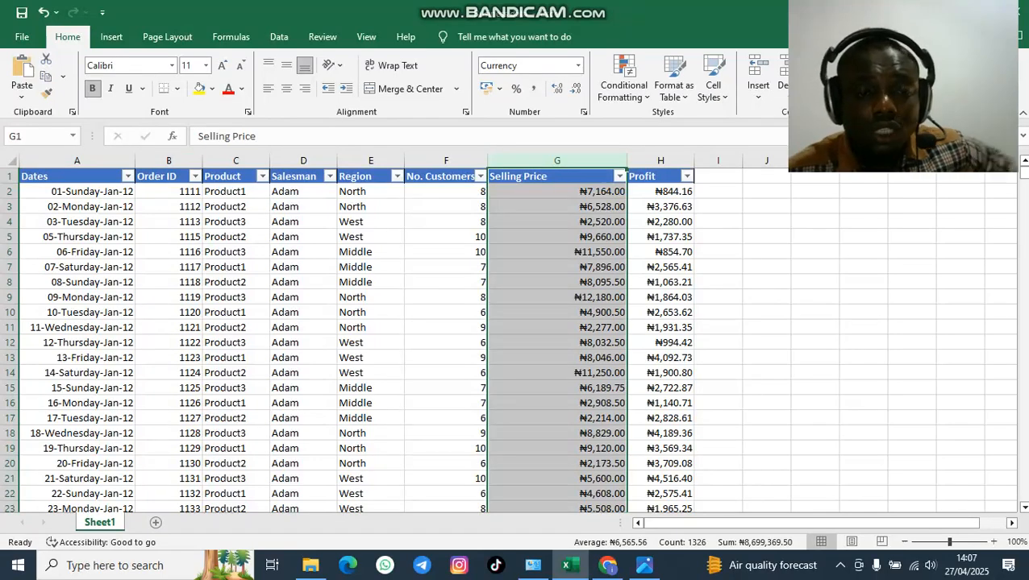
scroll(355, 339, "down", 8)
scroll(355, 338, "up", 8)
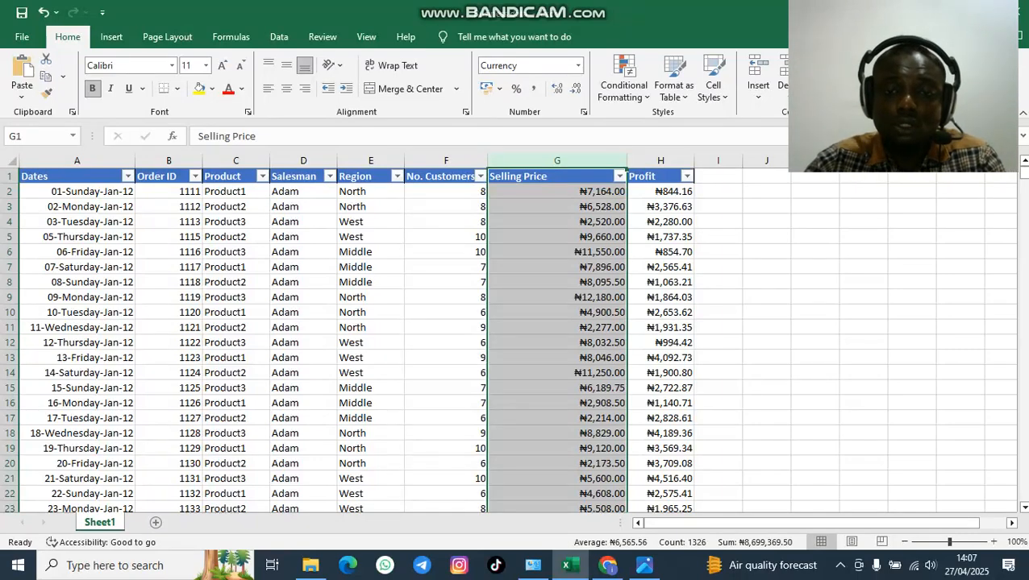
scroll(516, 338, "down", 18)
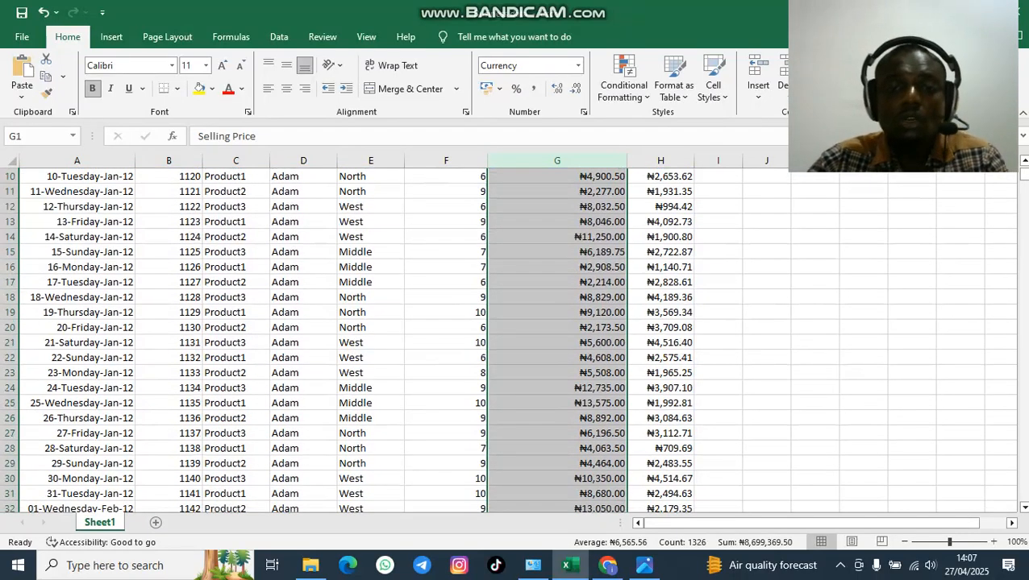
scroll(516, 339, "down", 5)
scroll(516, 338, "up", 20)
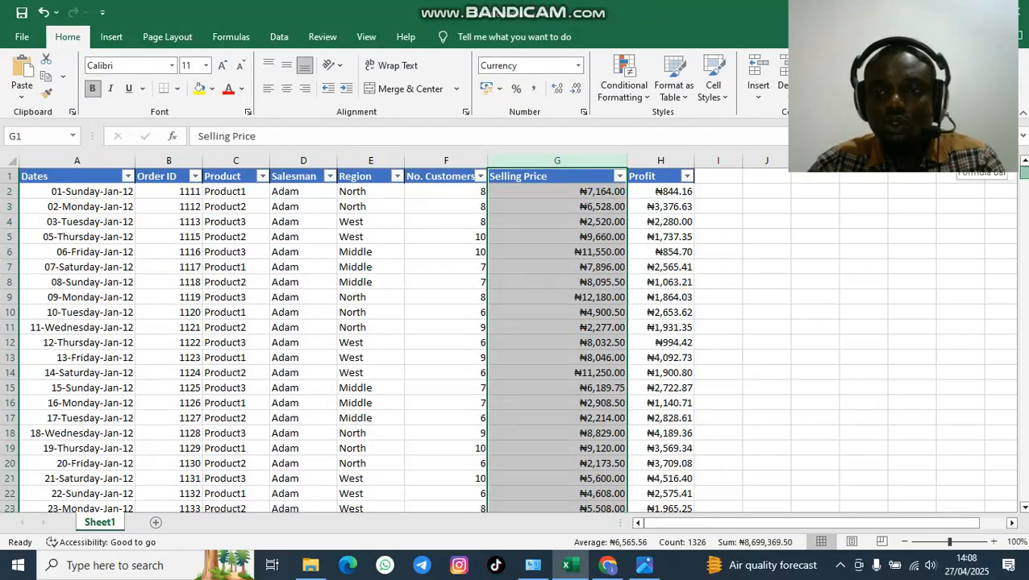
left_click_drag(1024, 172, 1024, 495)
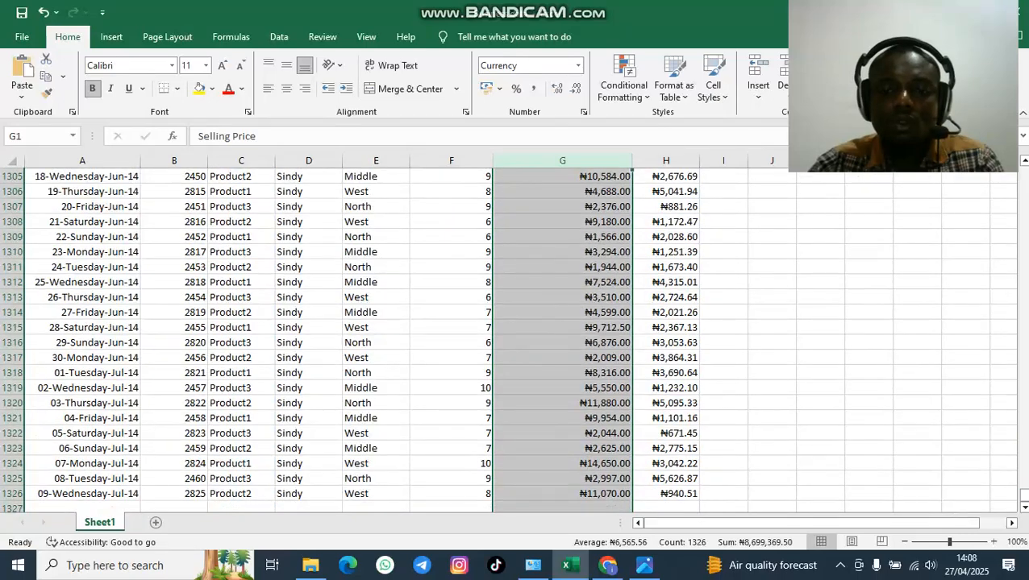
scroll(516, 339, "down", 9)
scroll(516, 338, "up", 5)
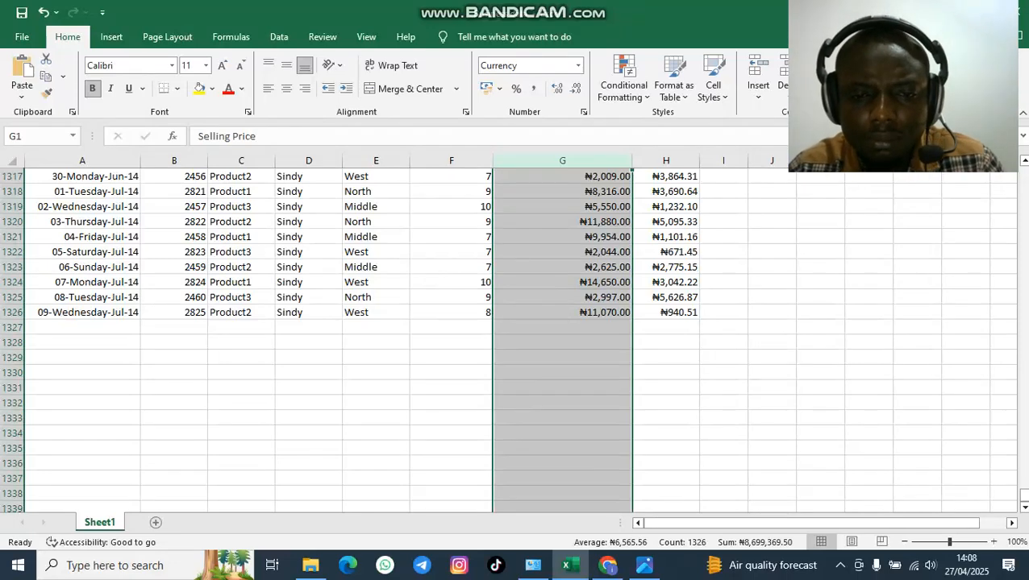
Step: Enter the label "Total Sales" in cell F1328 below the records, make it bold and enlarge its font by three size increments
double_click(451, 342)
left_click(450, 343)
type("To")
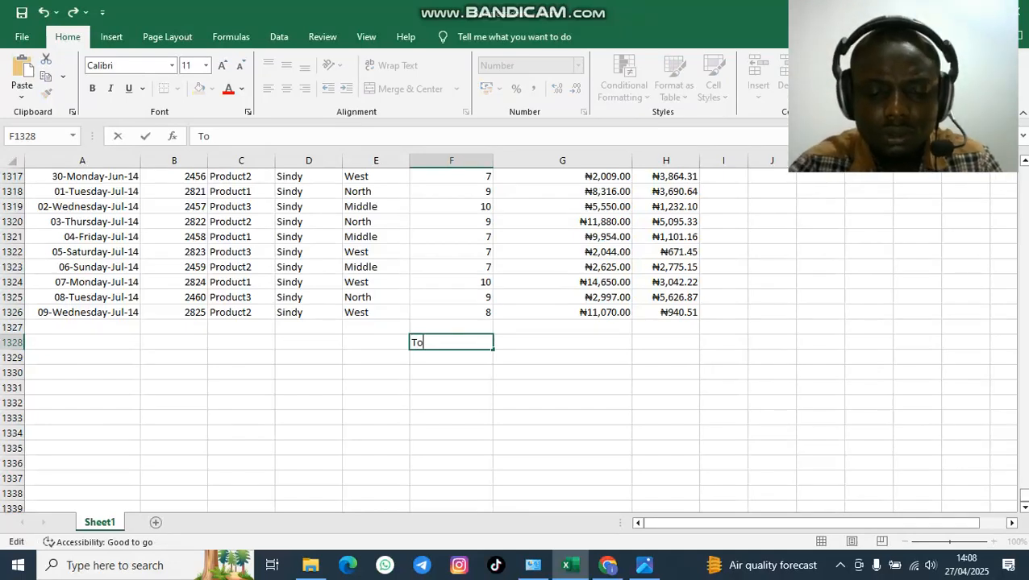
type("tal Sales")
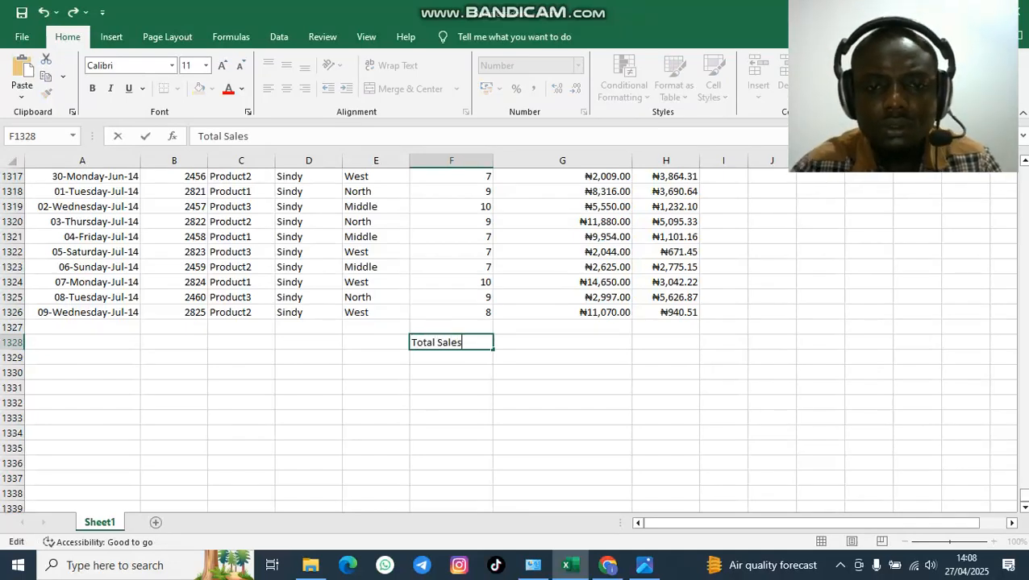
key("shift+Home")
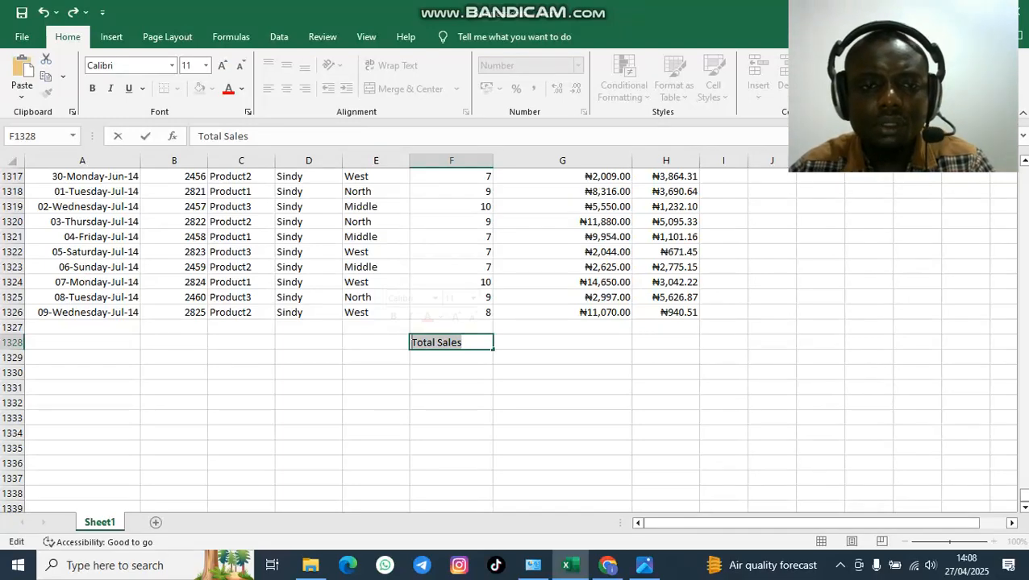
left_click(92, 89)
left_click(222, 66)
left_click(222, 65)
left_click(222, 65)
key("Tab")
Step: Examine the Selling Price column back up to its header and locate its first value in cell G2
key("F2")
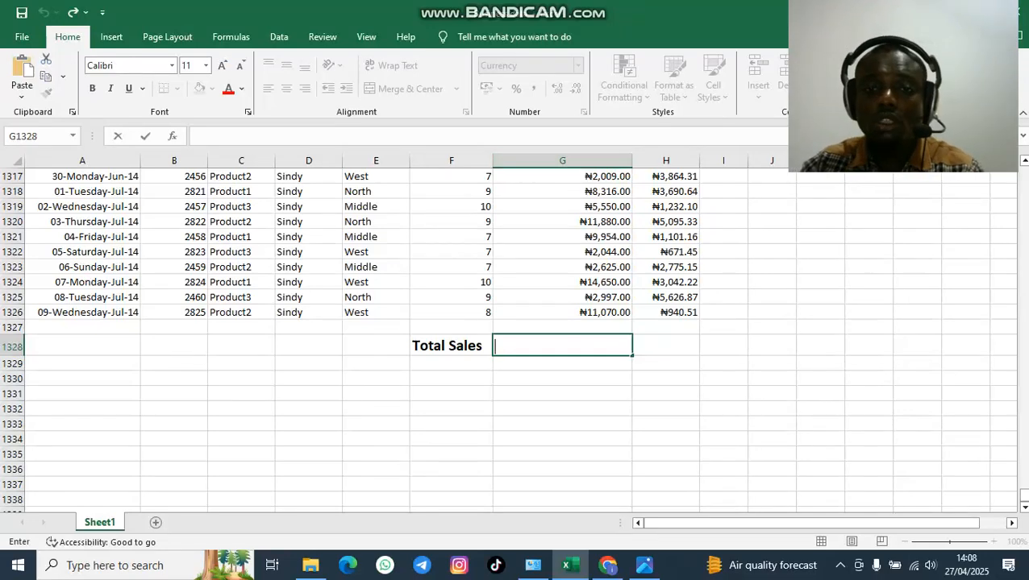
scroll(508, 330, "up", 2)
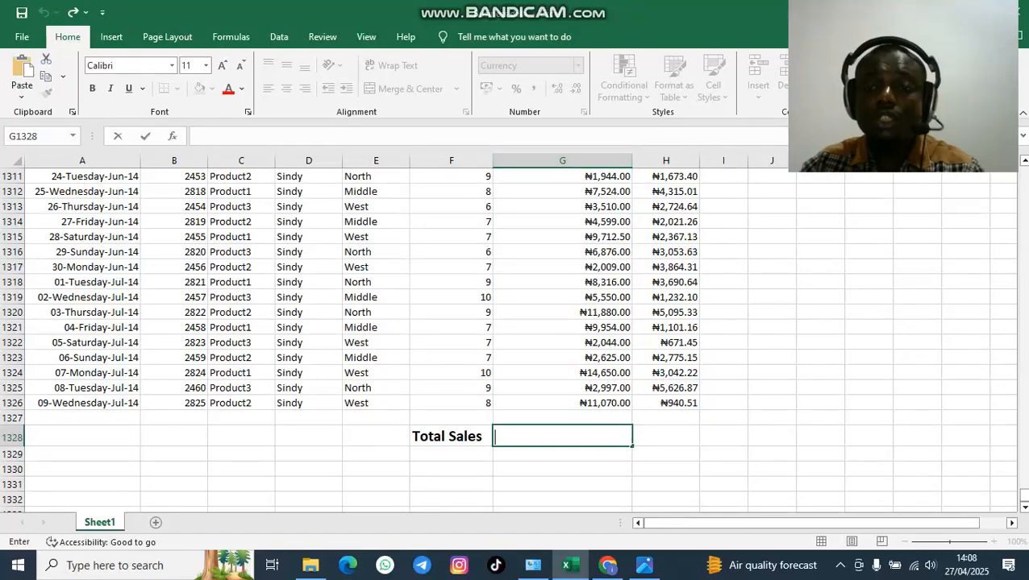
scroll(508, 338, "up", 7)
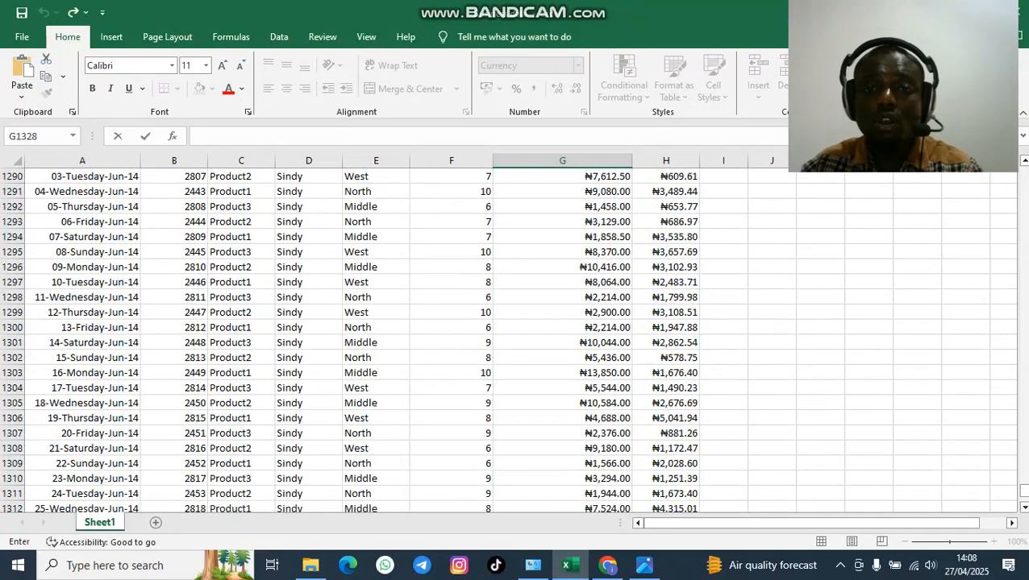
scroll(508, 338, "up", 20)
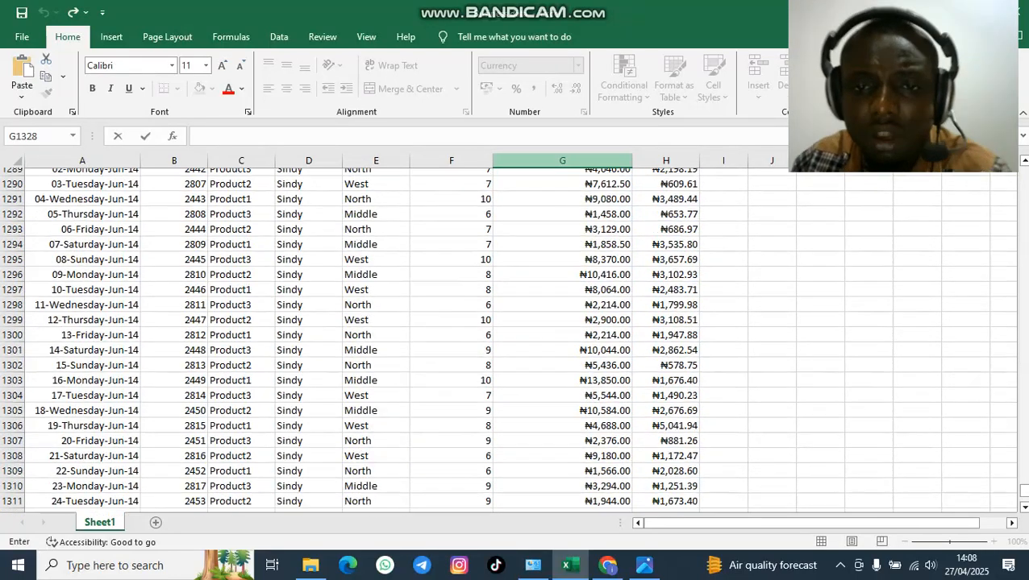
scroll(508, 338, "up", 20)
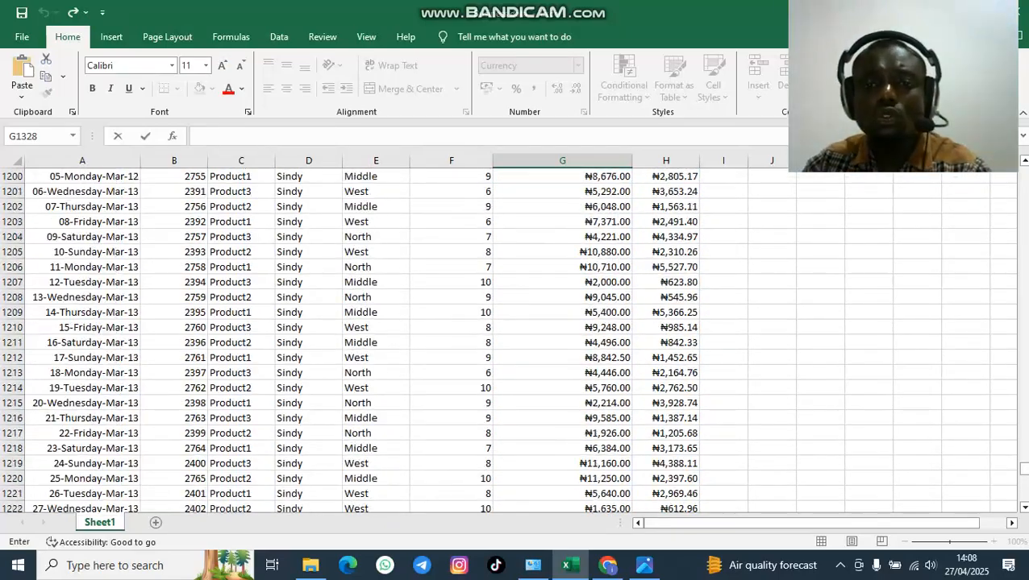
scroll(508, 339, "up", 20)
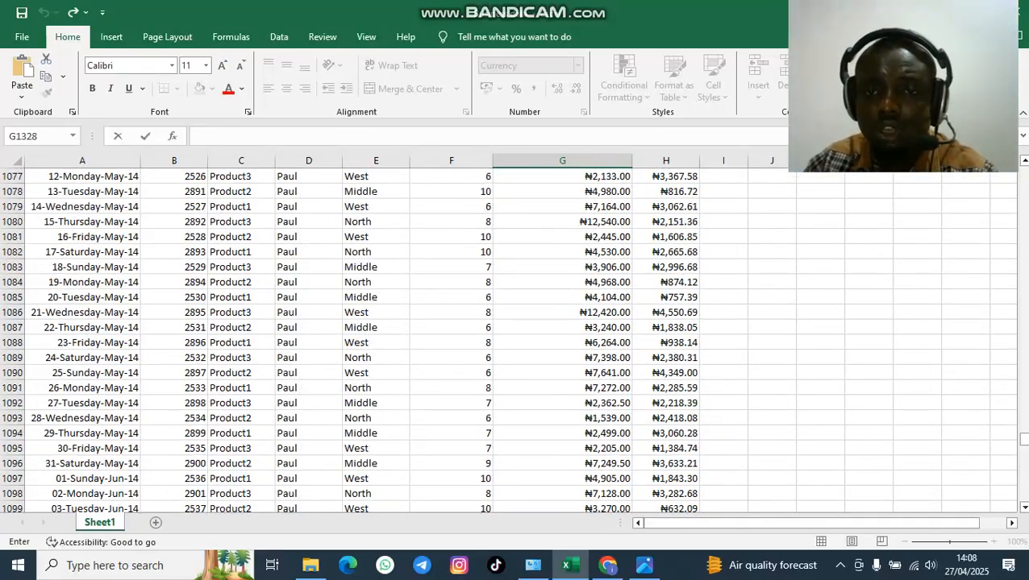
left_click_drag(1023, 426, 1024, 167)
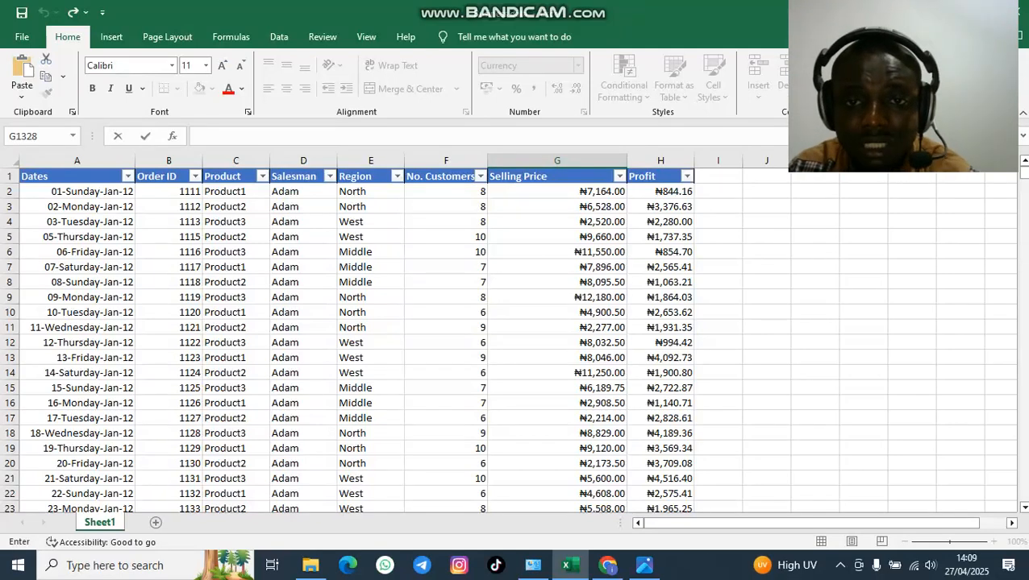
left_click(556, 161)
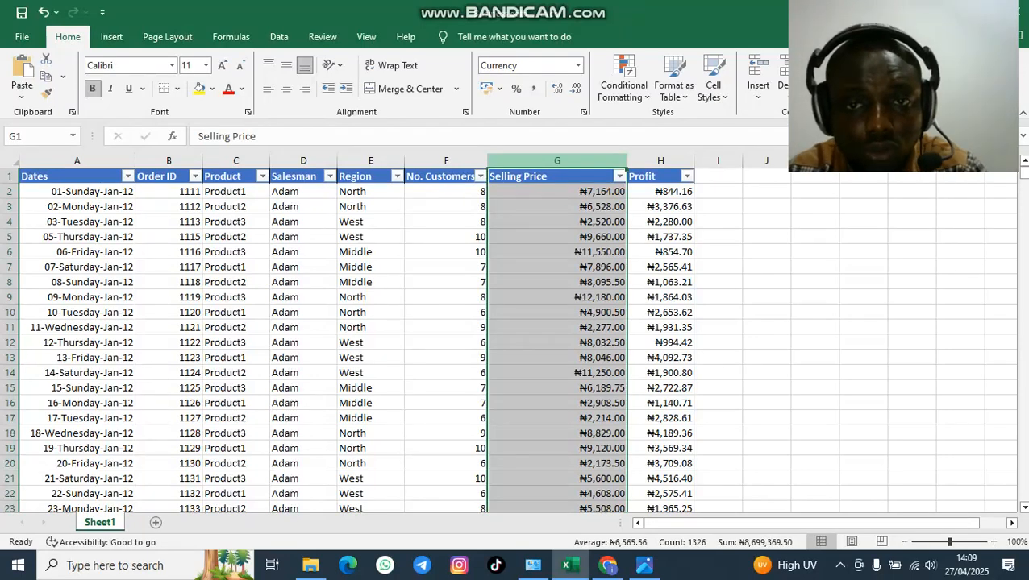
left_click(9, 191)
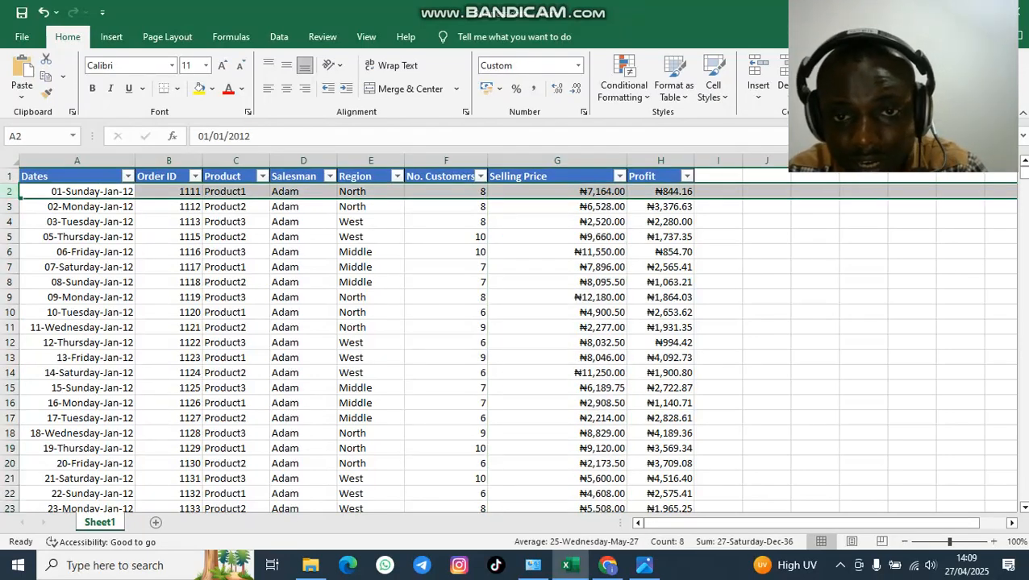
left_click(556, 161)
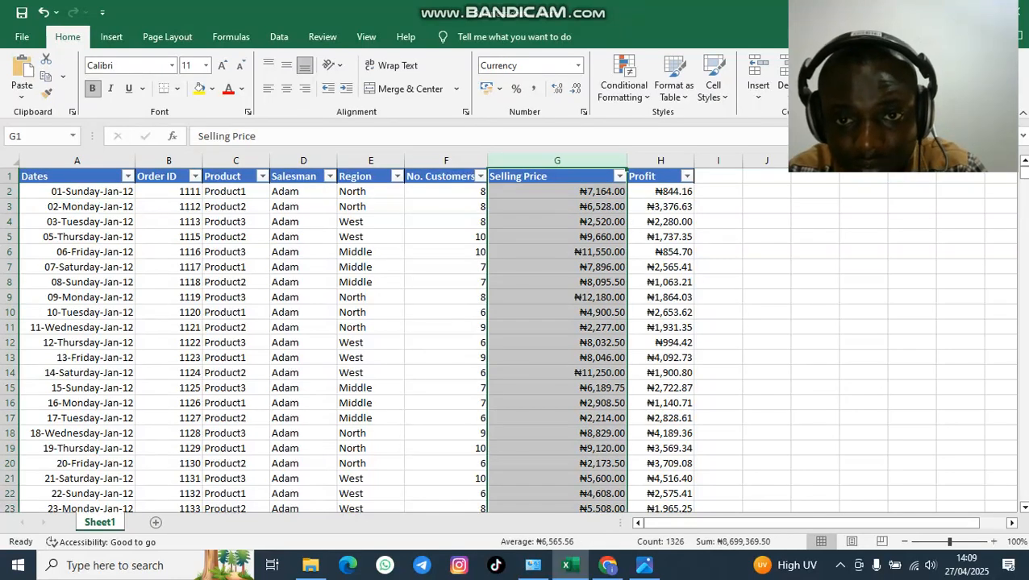
left_click(557, 192)
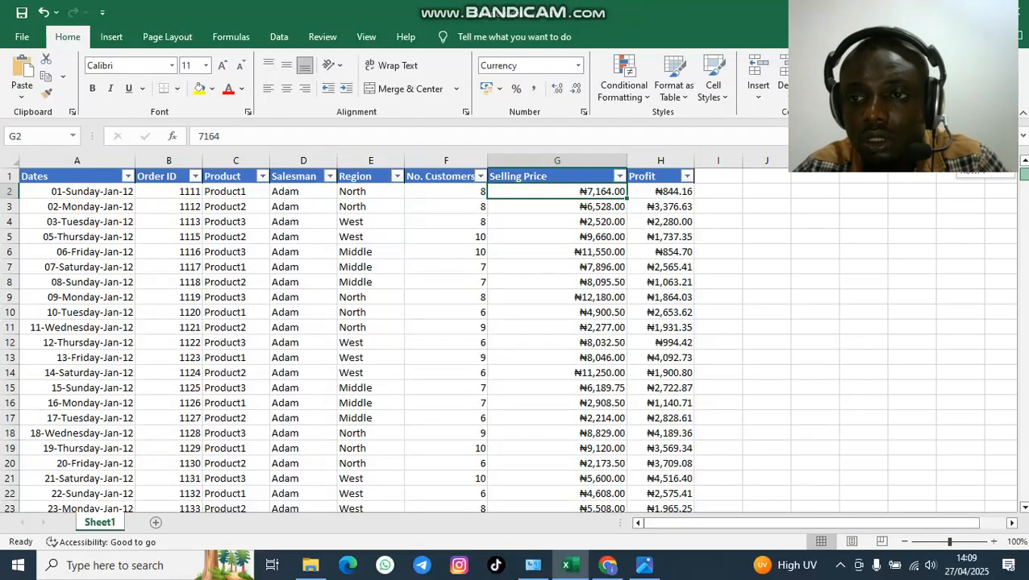
Step: Review the Selling Price values from the first record down to the last one above the Total Sales row
scroll(512, 332, "down", 20)
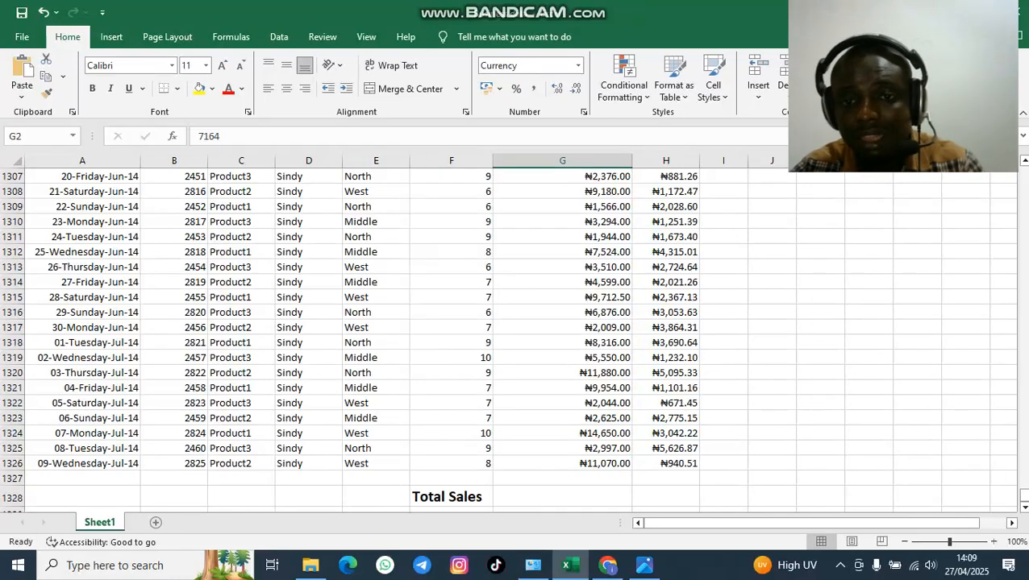
scroll(508, 339, "up", 9)
scroll(508, 338, "up", 19)
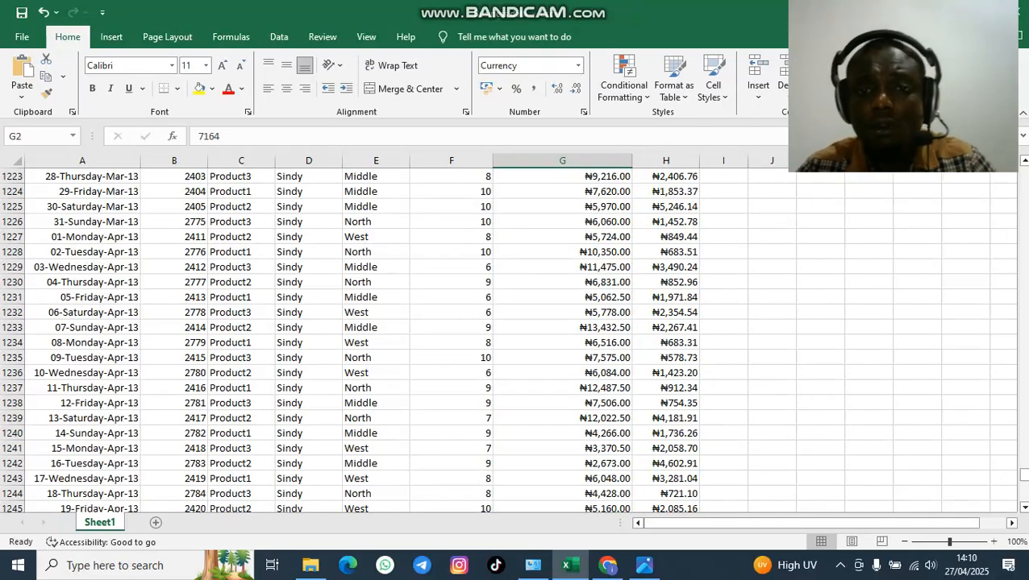
scroll(516, 339, "up", 7)
scroll(516, 339, "down", 20)
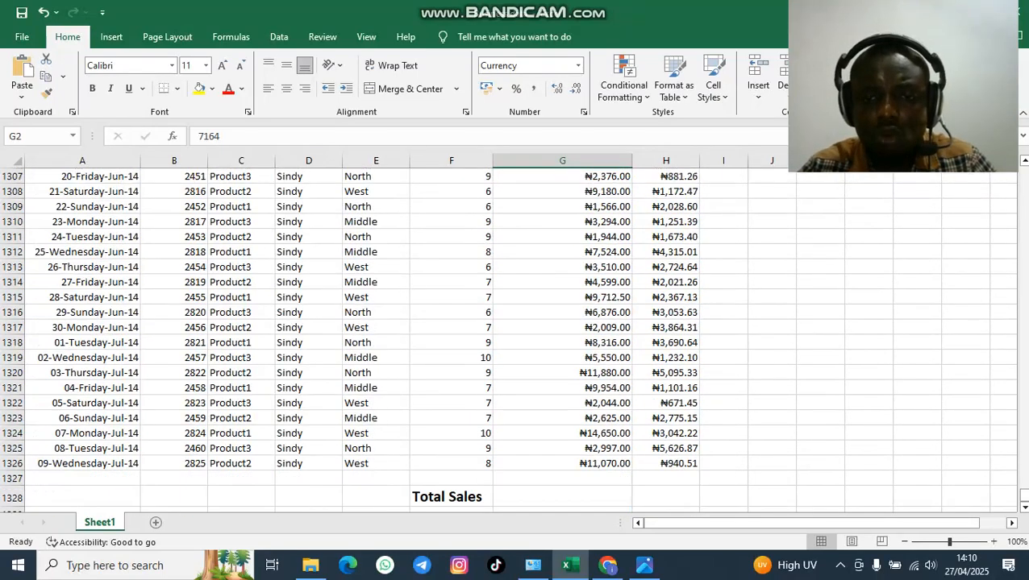
Step: Start a SUM formula in cell G1328 beside the Total Sales label, taking the first Selling Price value, G2, as its starting reference
scroll(516, 339, "down", 6)
scroll(516, 339, "up", 4)
left_click(562, 406)
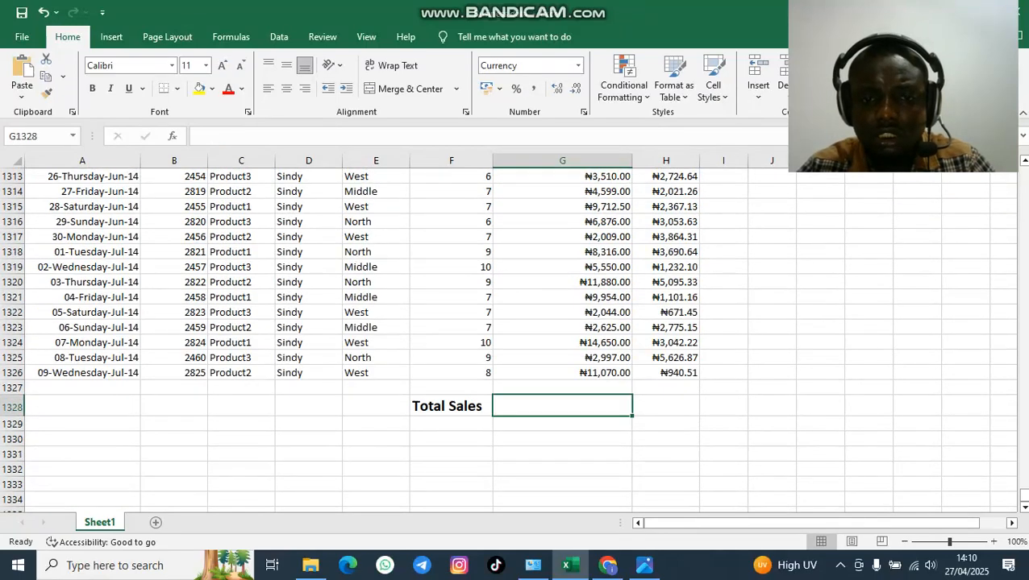
type("=sum")
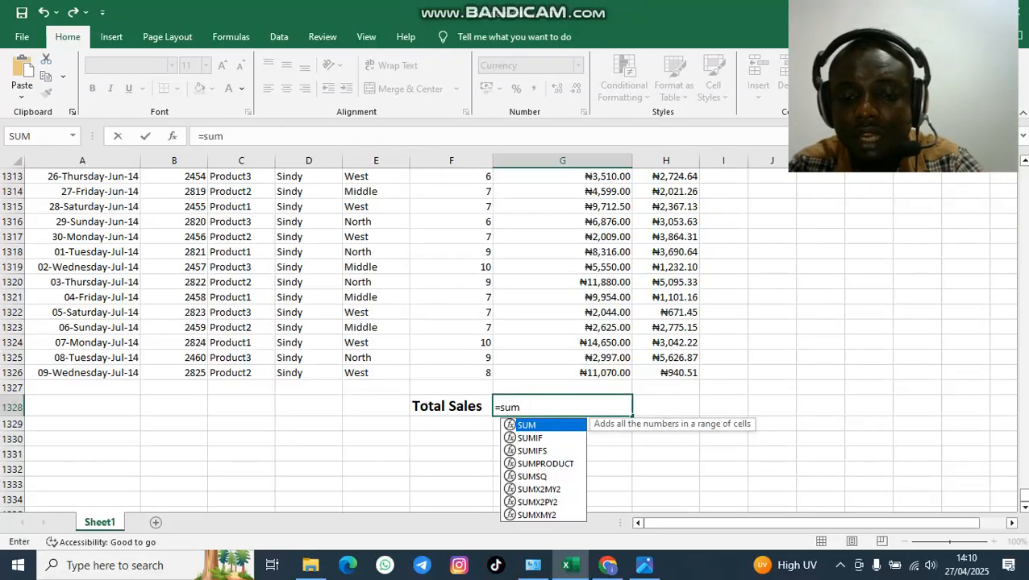
type("(")
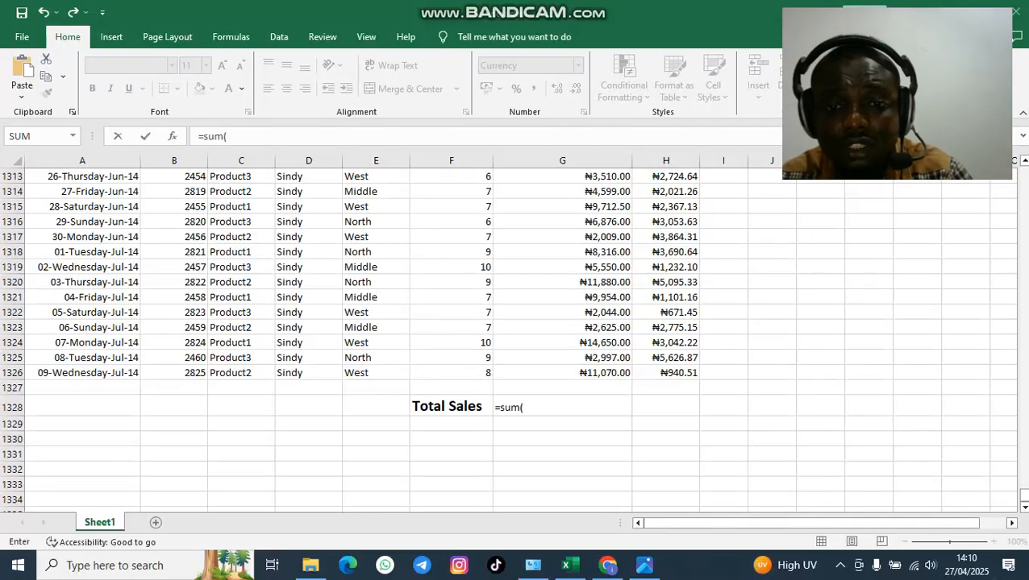
key("F2")
scroll(516, 338, "up", 20)
scroll(516, 339, "up", 19)
left_click_drag(1023, 465, 1022, 358)
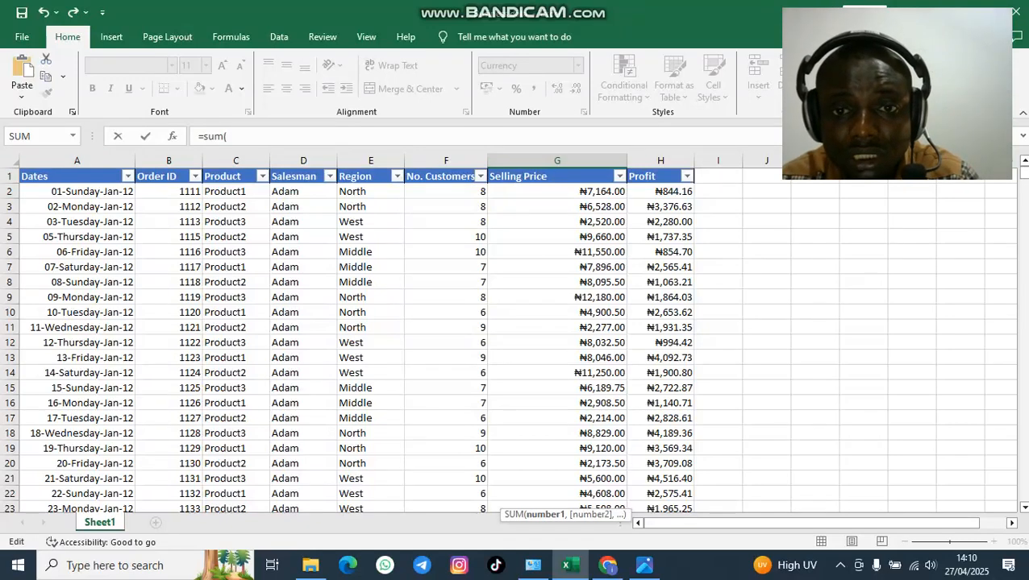
left_click(556, 192)
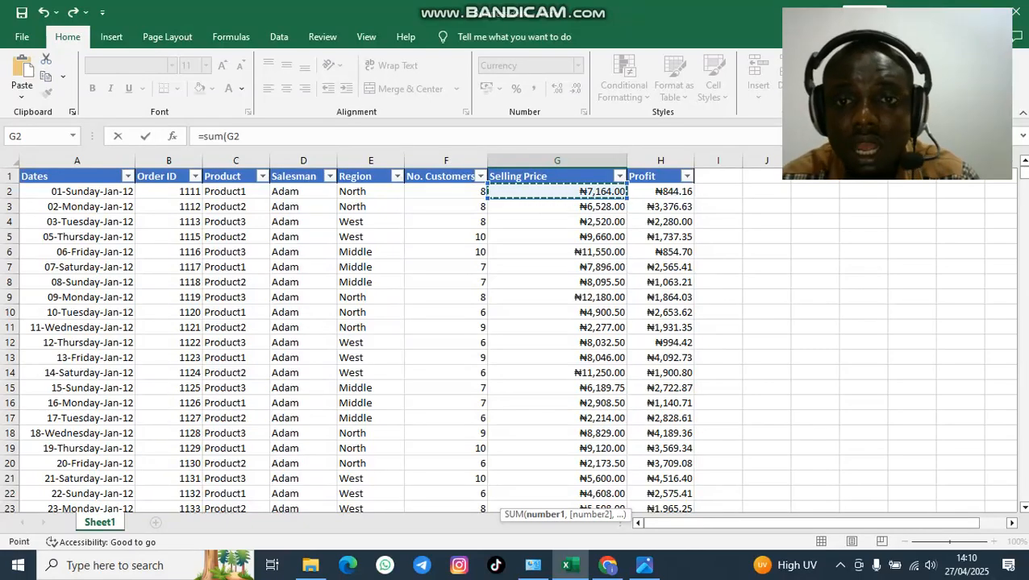
Step: Complete the Total Sales formula's range down to the last record so it reads =sum(G2:G1326)
scroll(516, 339, "down", 7)
left_click_drag(1023, 177, 1024, 495)
scroll(516, 323, "down", 1)
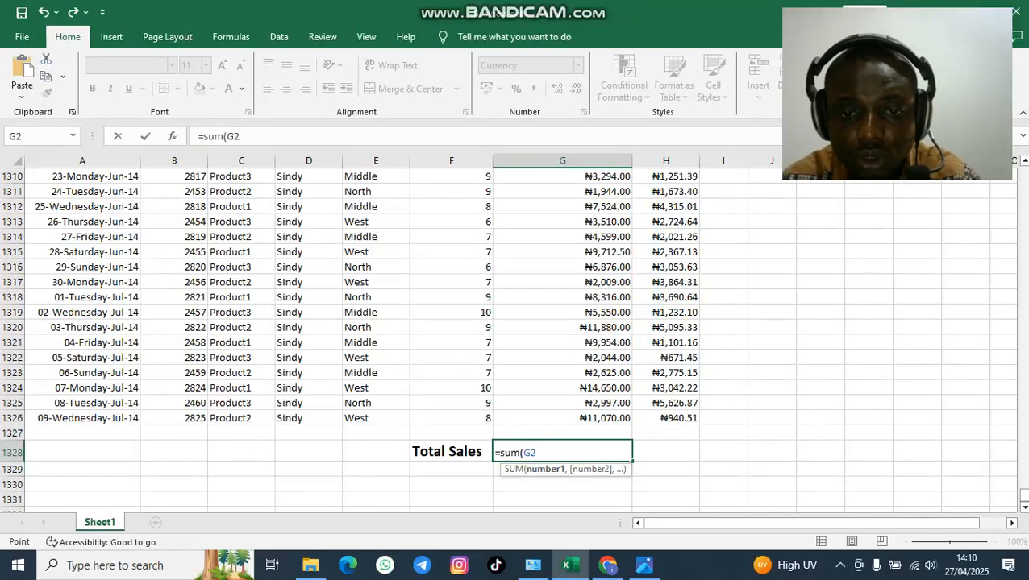
type(":")
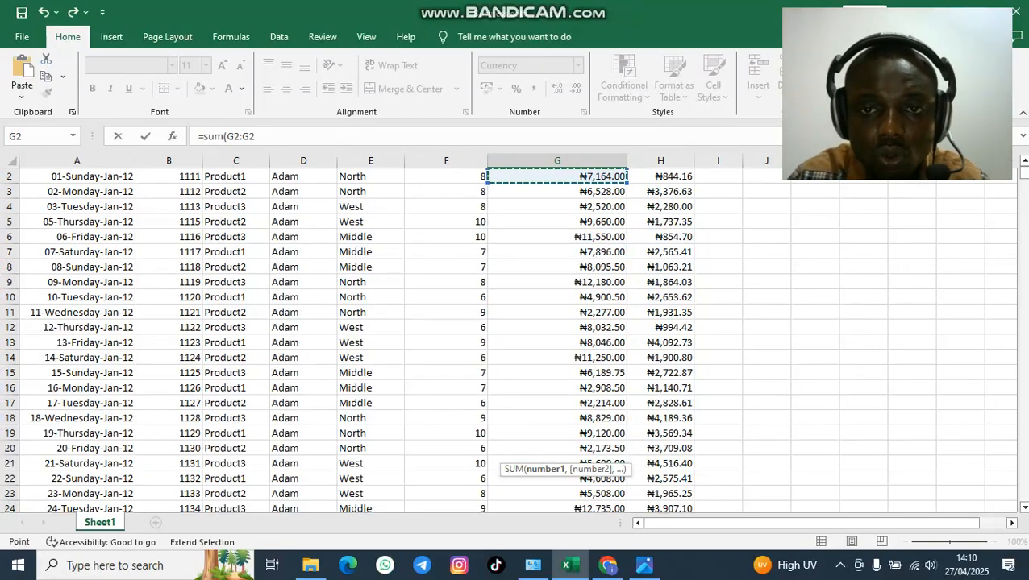
scroll(516, 322, "down", 12)
scroll(516, 323, "down", 20)
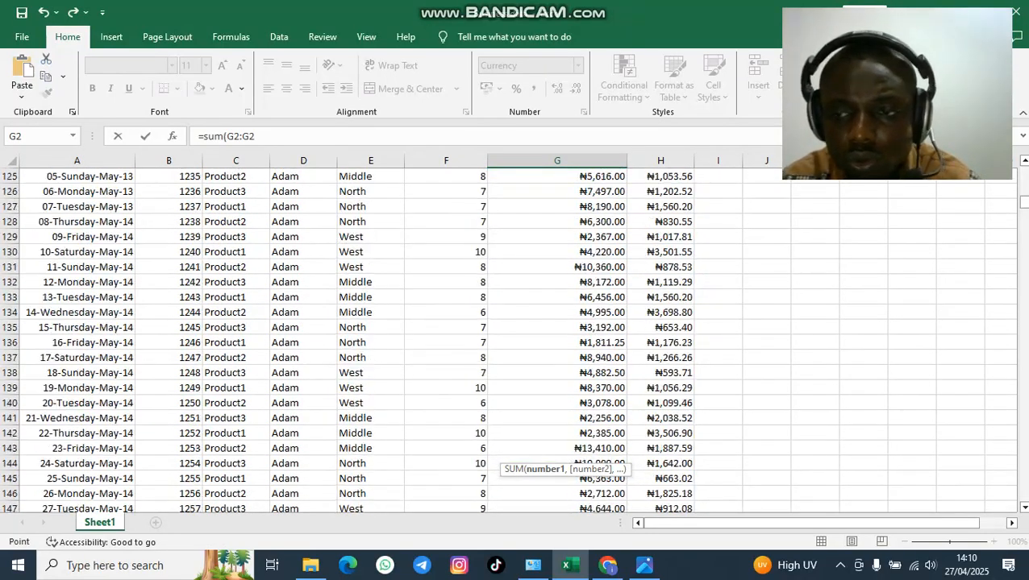
left_click_drag(1024, 204, 1024, 496)
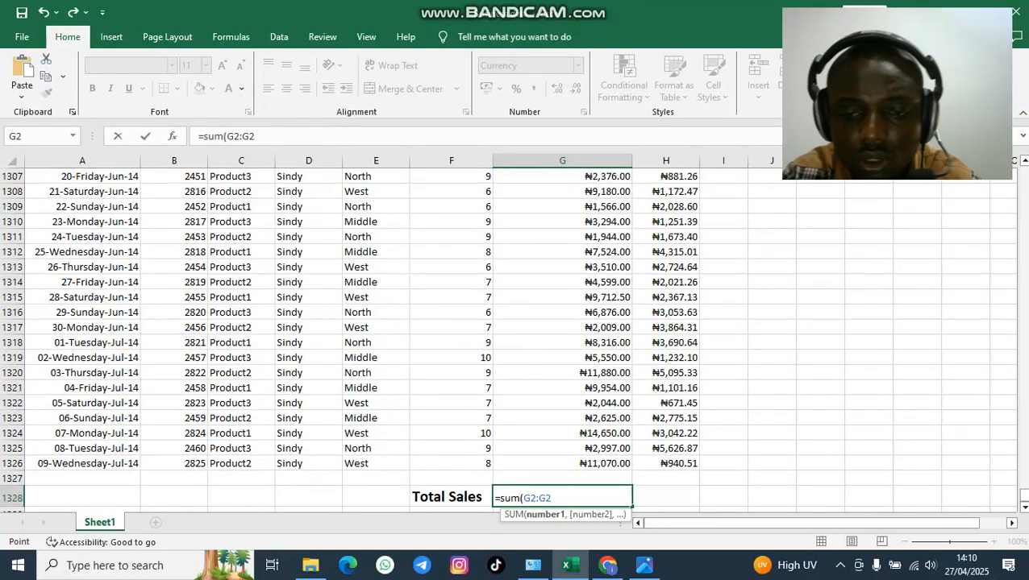
key("BackSpace")
type("1")
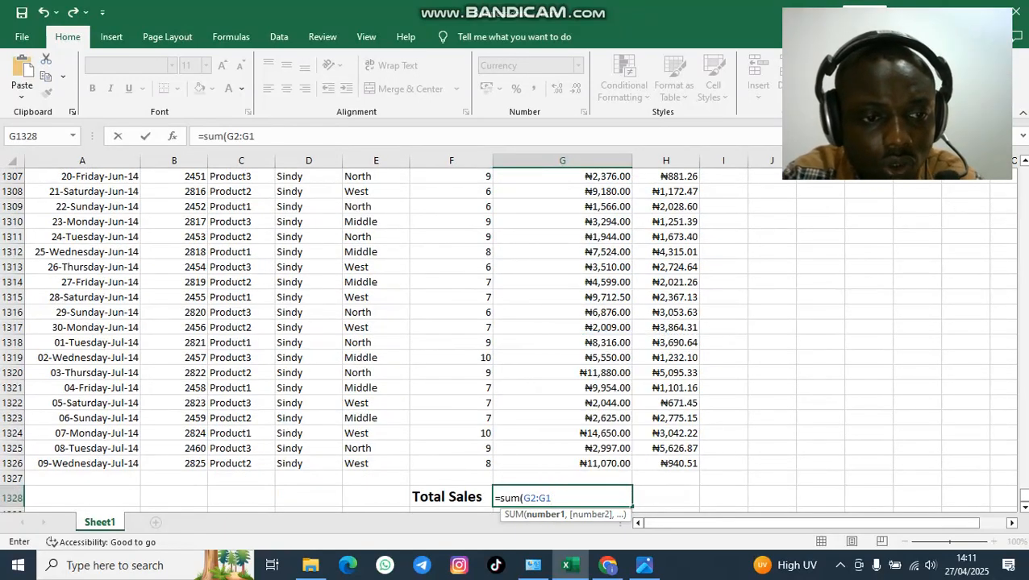
type("326")
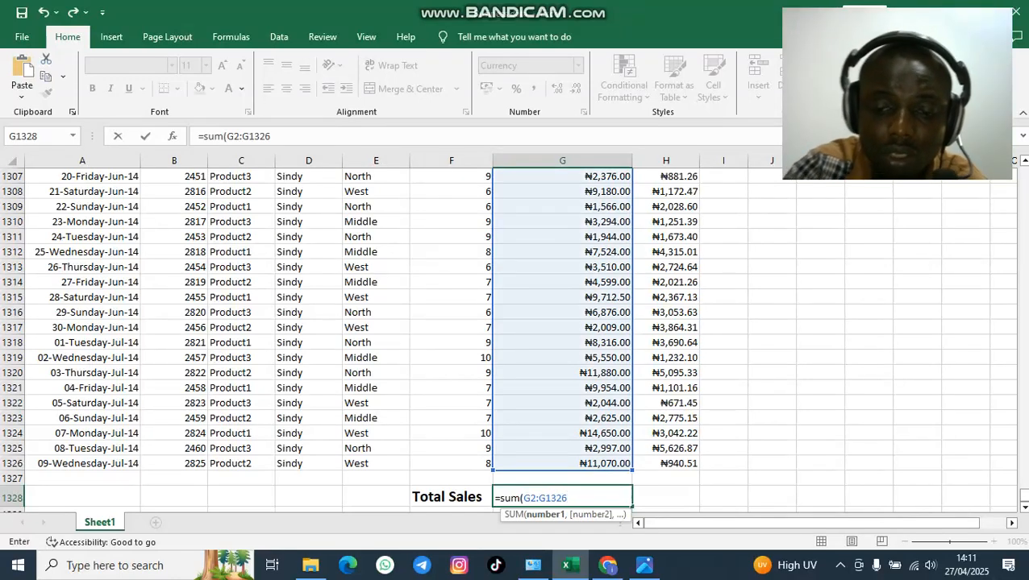
type(")")
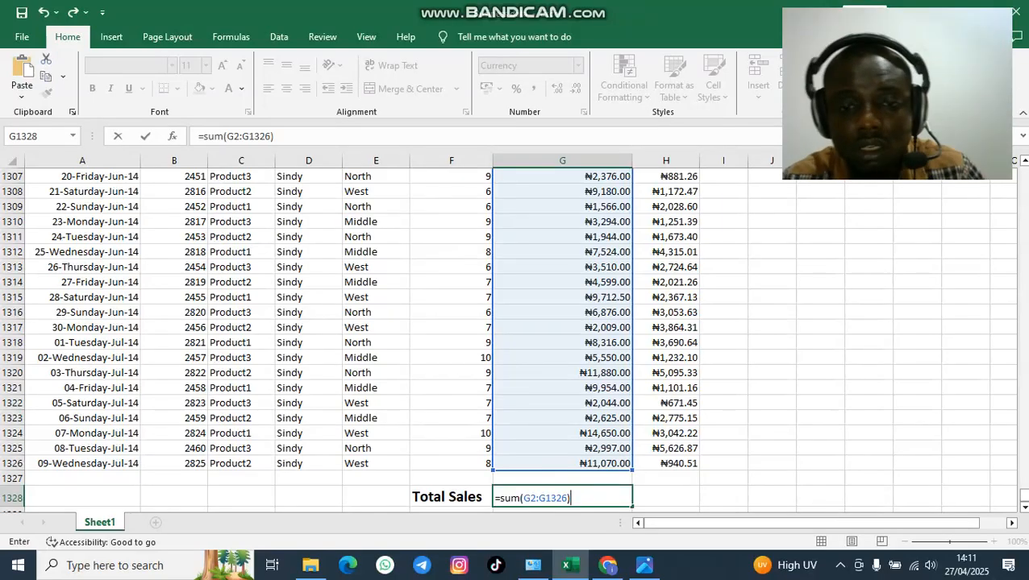
Step: Examine the highlighted Selling Price range from the formula cell up to the first record and back down
scroll(508, 339, "up", 1)
scroll(508, 339, "up", 20)
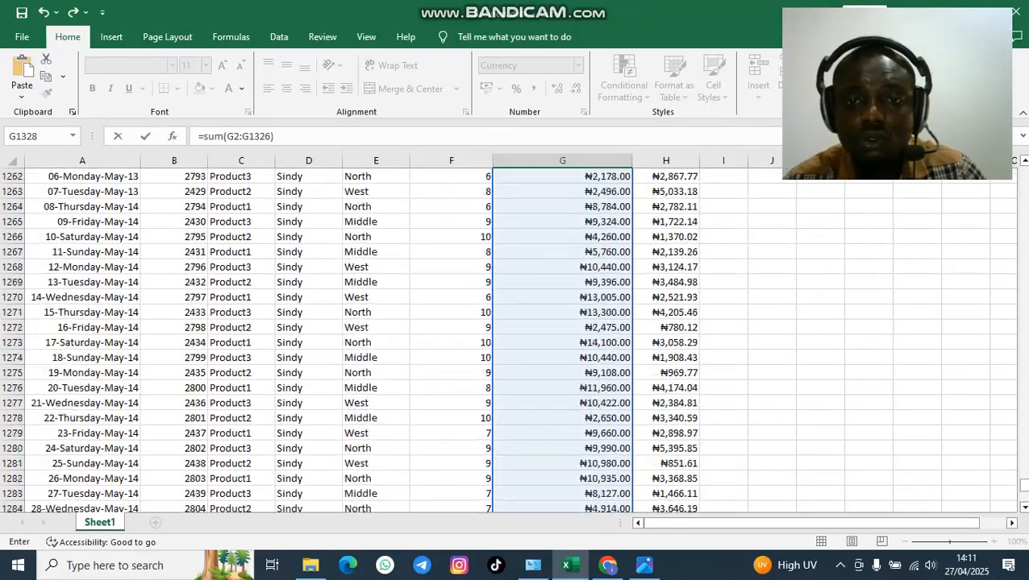
scroll(508, 338, "up", 20)
scroll(507, 338, "down", 20)
scroll(508, 339, "down", 20)
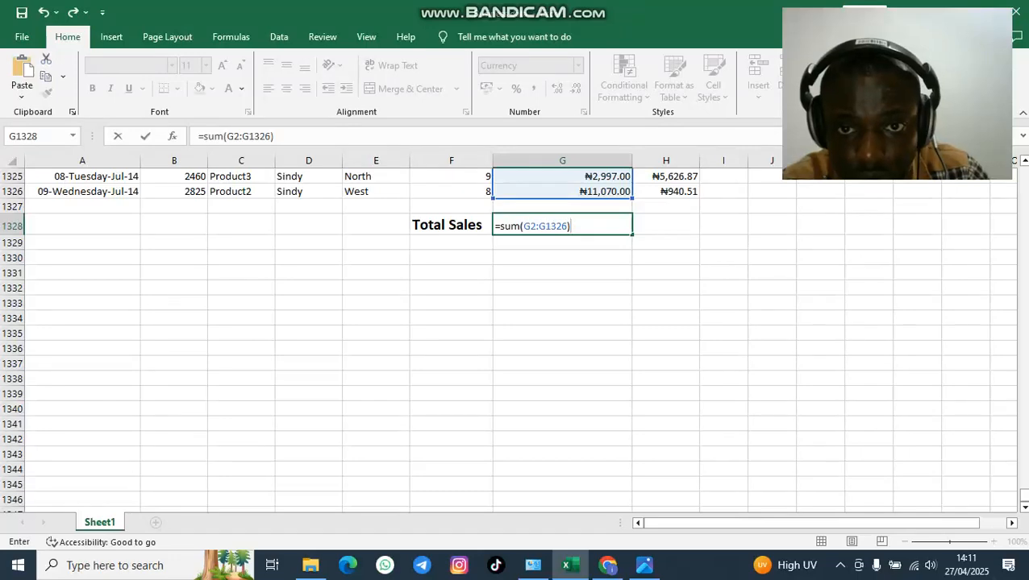
scroll(507, 338, "up", 3)
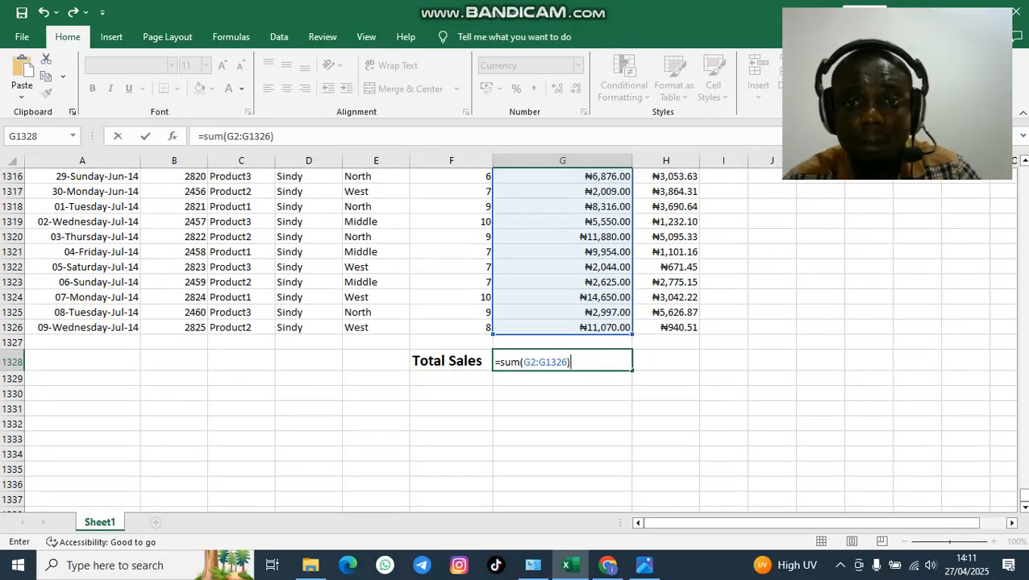
scroll(507, 339, "up", 17)
scroll(508, 338, "up", 20)
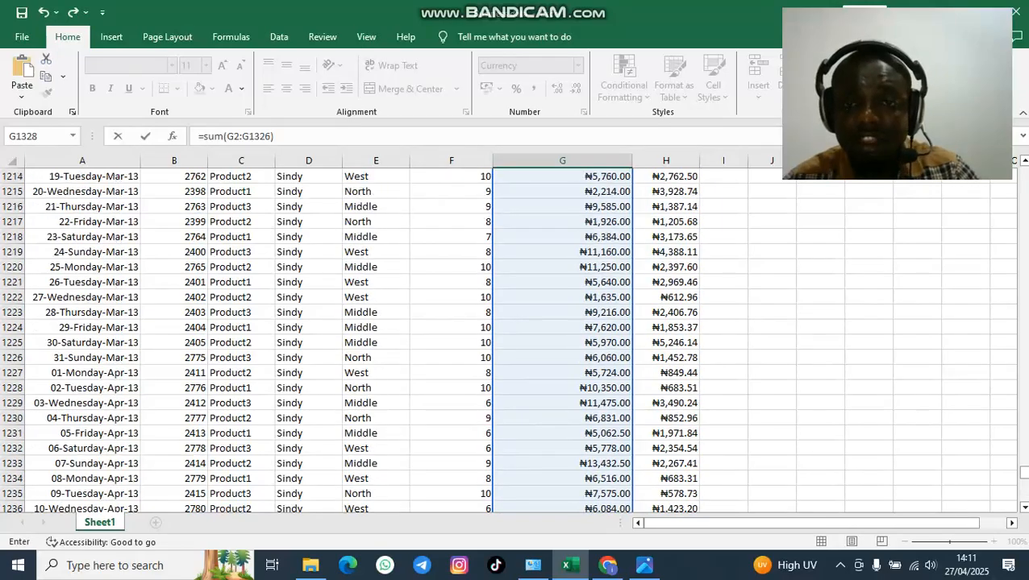
scroll(508, 339, "up", 20)
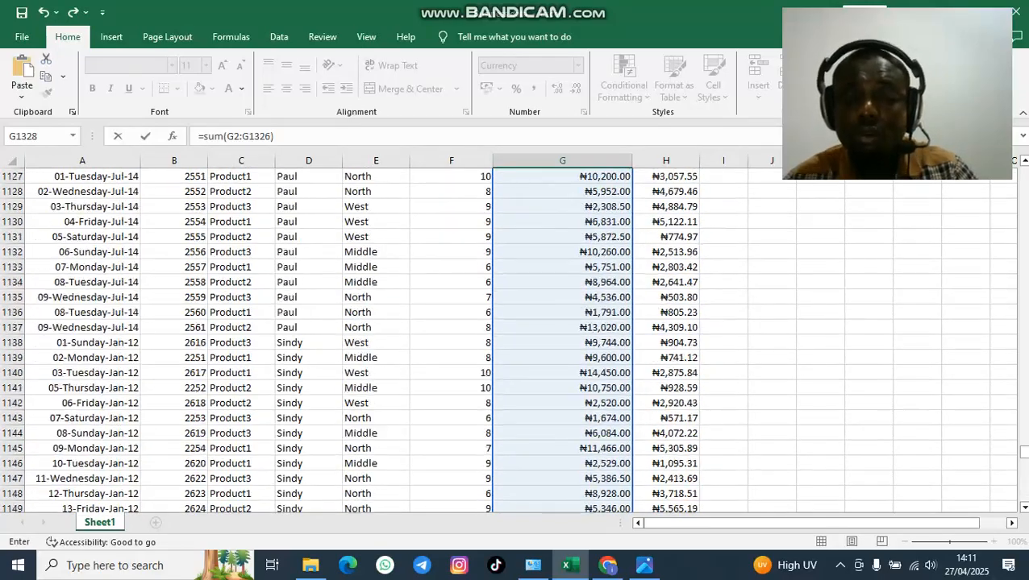
scroll(508, 339, "up", 20)
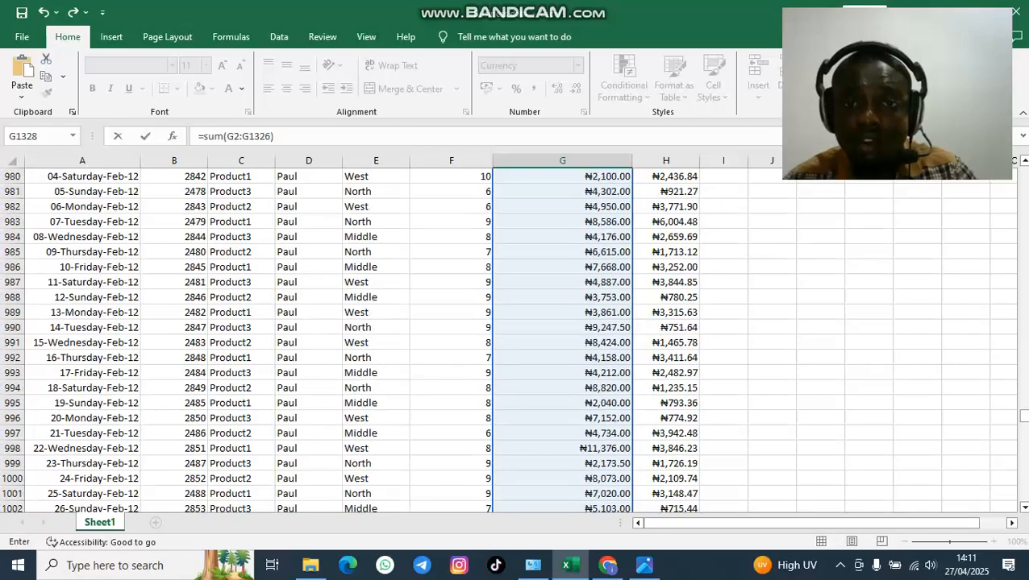
left_click_drag(1024, 407, 1024, 171)
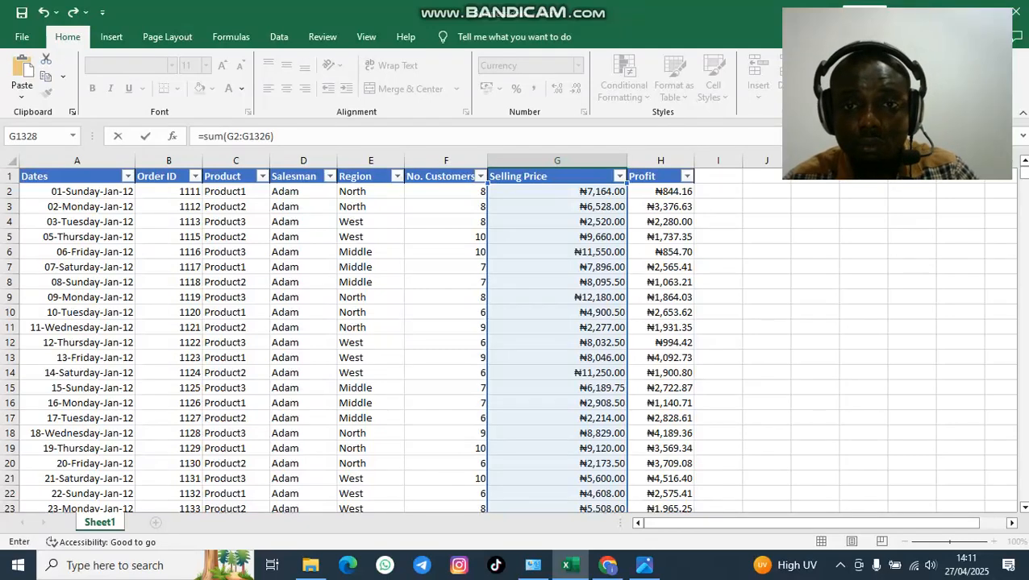
left_click_drag(1024, 172, 1024, 495)
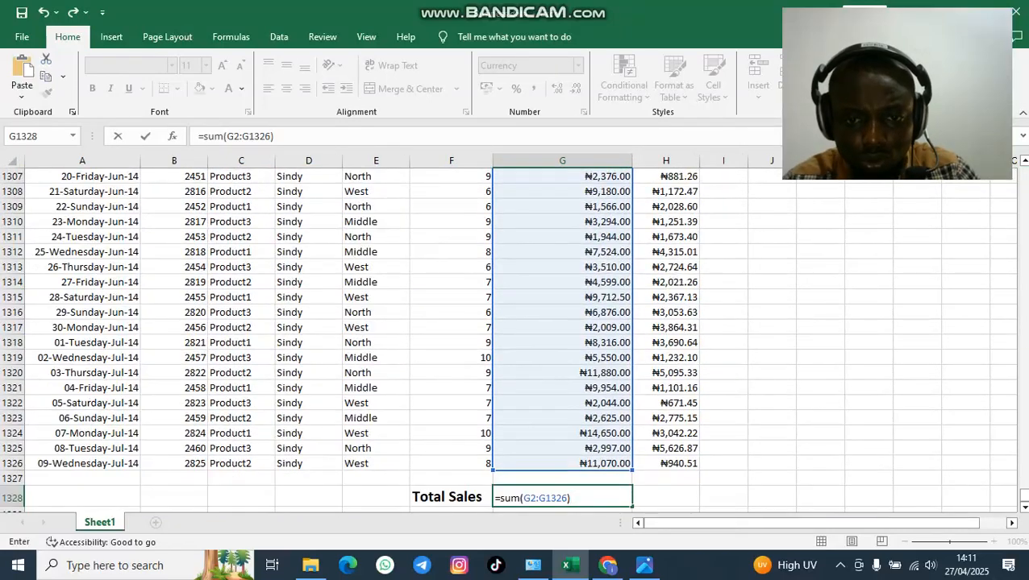
Step: Try starting the Total Sales range at G3 and compare it with the first record in row 2
left_click(530, 499)
key("Right")
key("BackSpace")
type("3")
left_click_drag(1024, 495, 1024, 172)
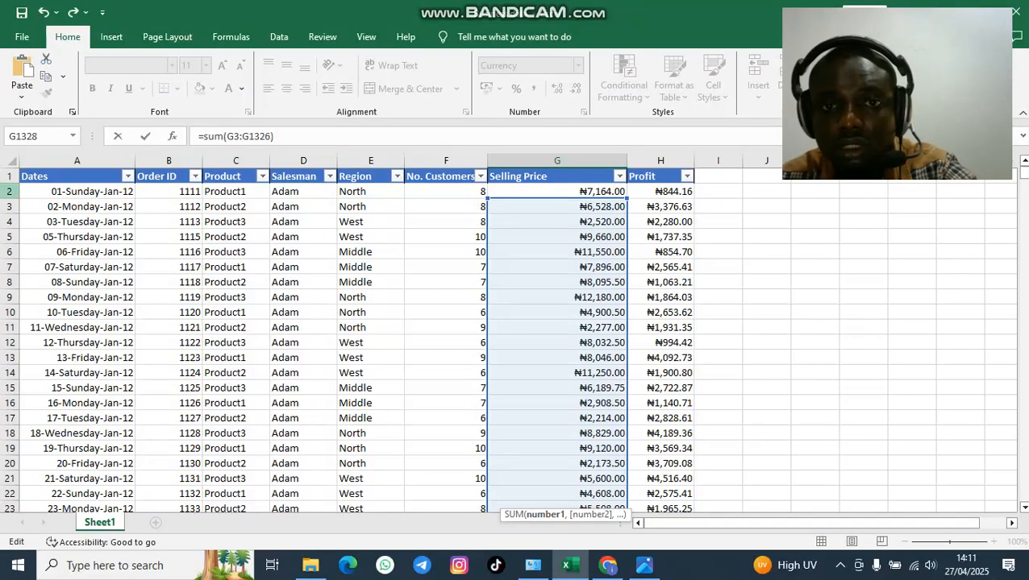
left_click(10, 192)
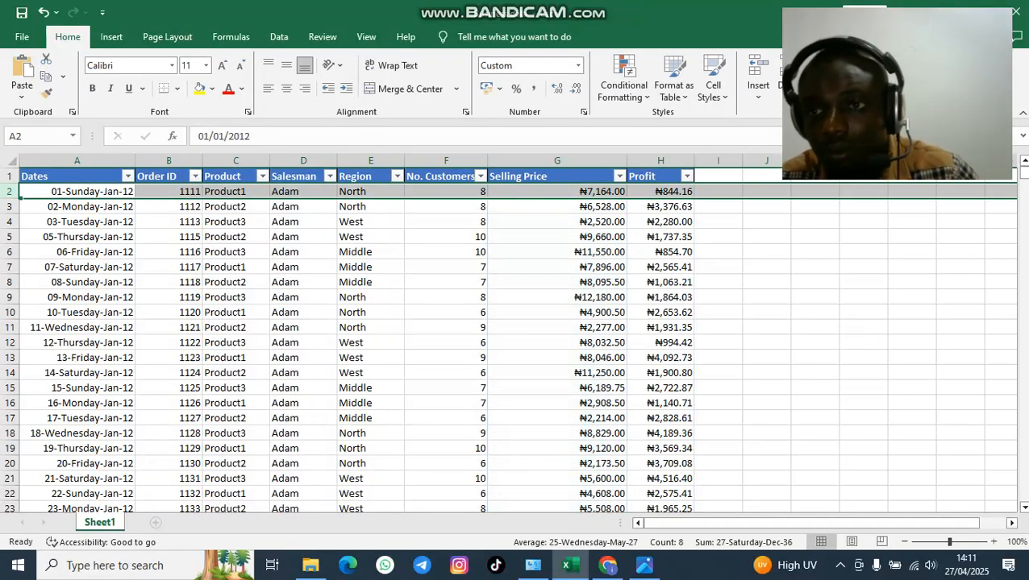
left_click_drag(1024, 172, 1024, 497)
Step: Set the Total Sales formula to =SUM(G2:G1326), check that the highlighted range covers every Selling Price record, and enter it
left_click(563, 497)
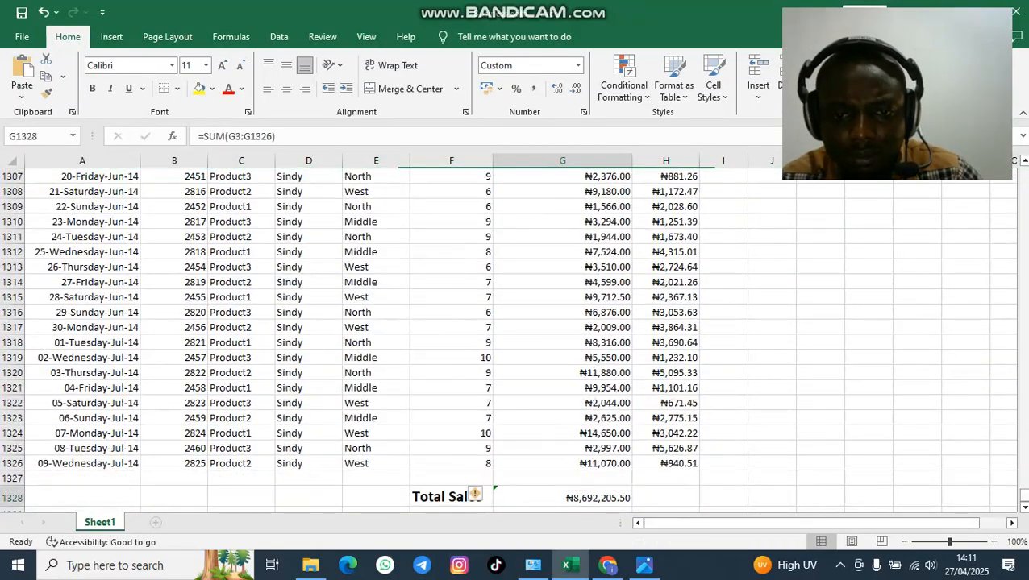
key("F2")
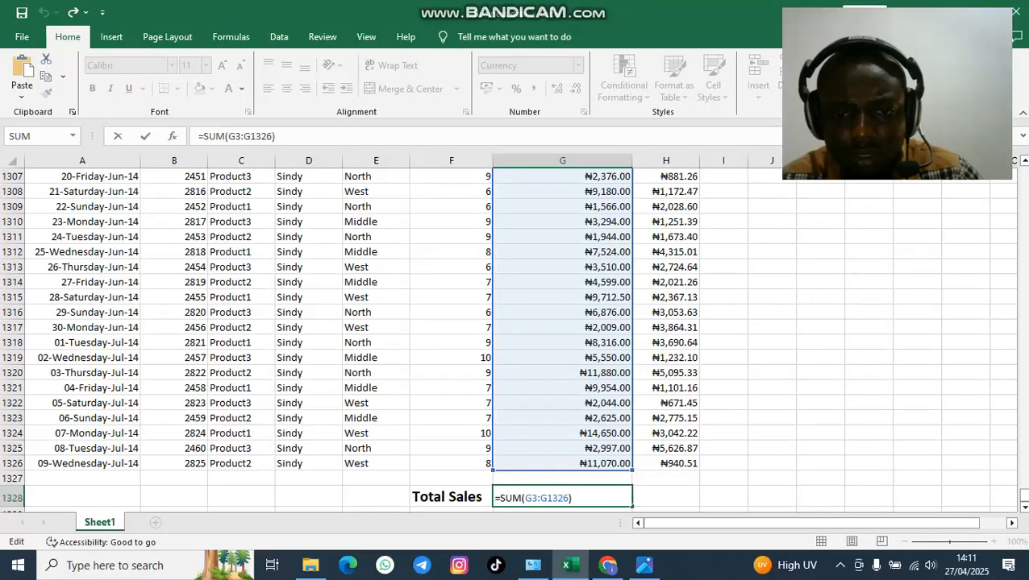
left_click(538, 498)
key("BackSpace")
type("2")
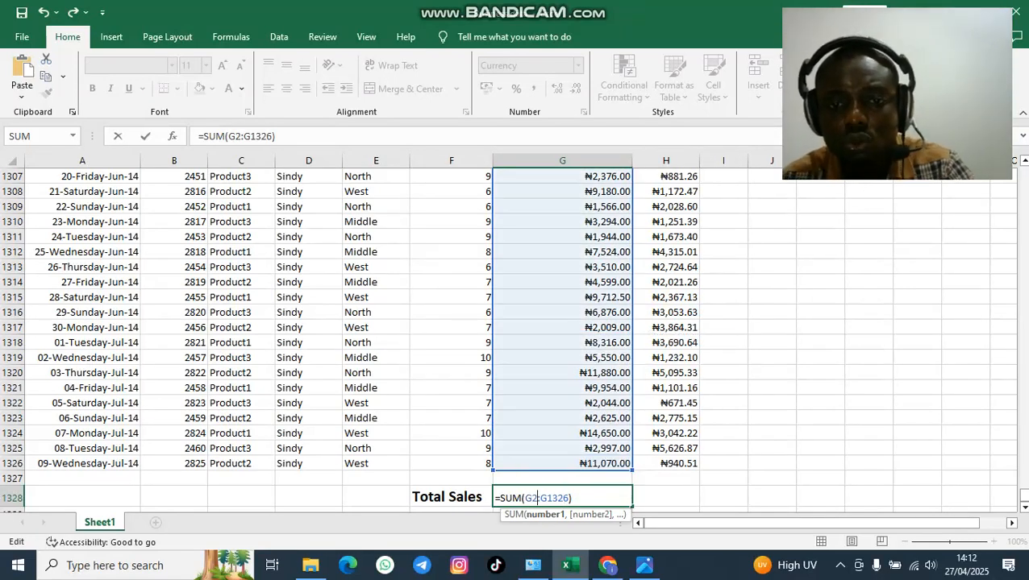
scroll(403, 339, "up", 20)
left_click_drag(1023, 477, 1023, 171)
scroll(516, 338, "down", 7)
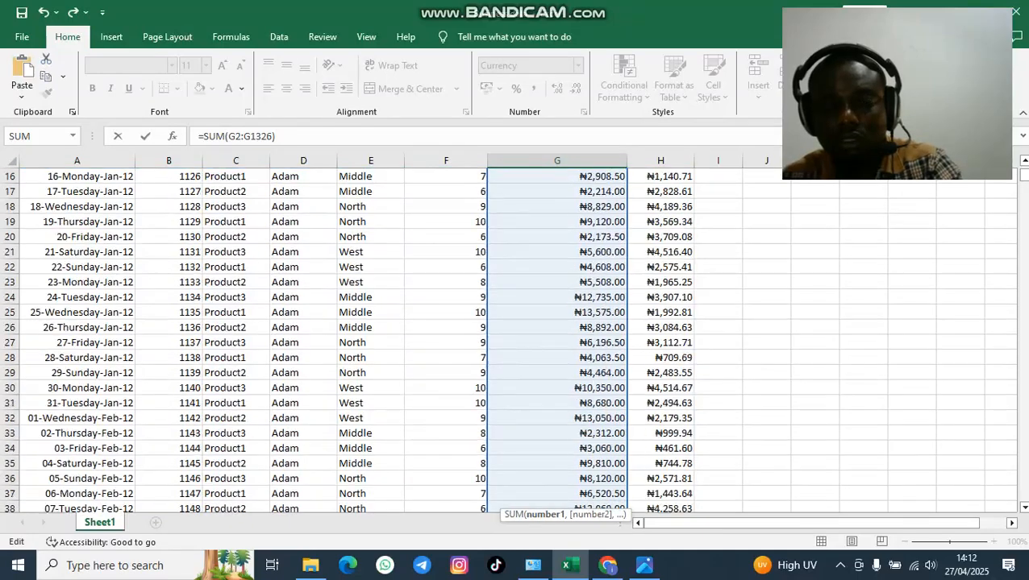
scroll(516, 339, "up", 7)
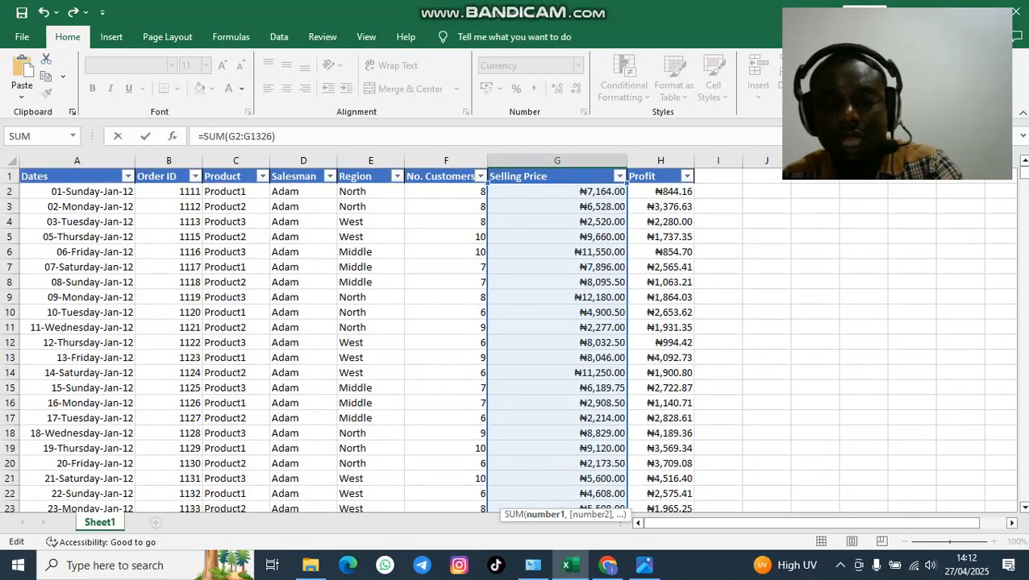
left_click_drag(1023, 171, 1022, 495)
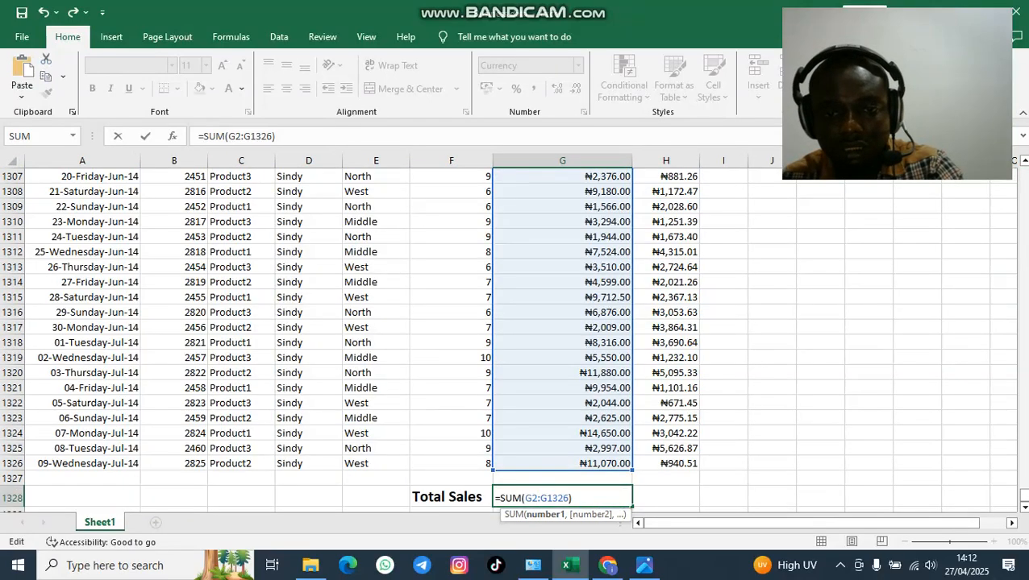
scroll(516, 322, "down", 2)
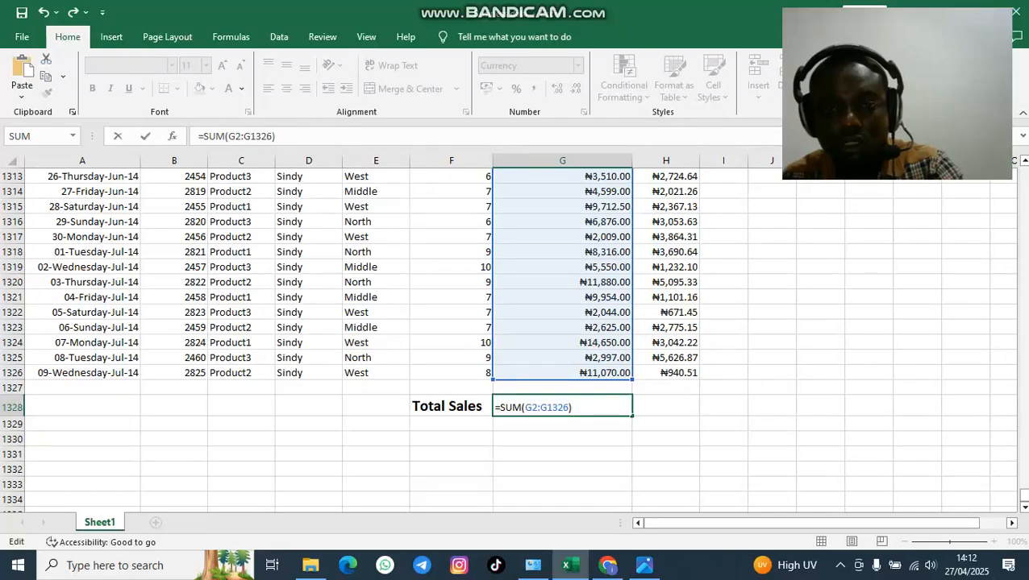
key("Return")
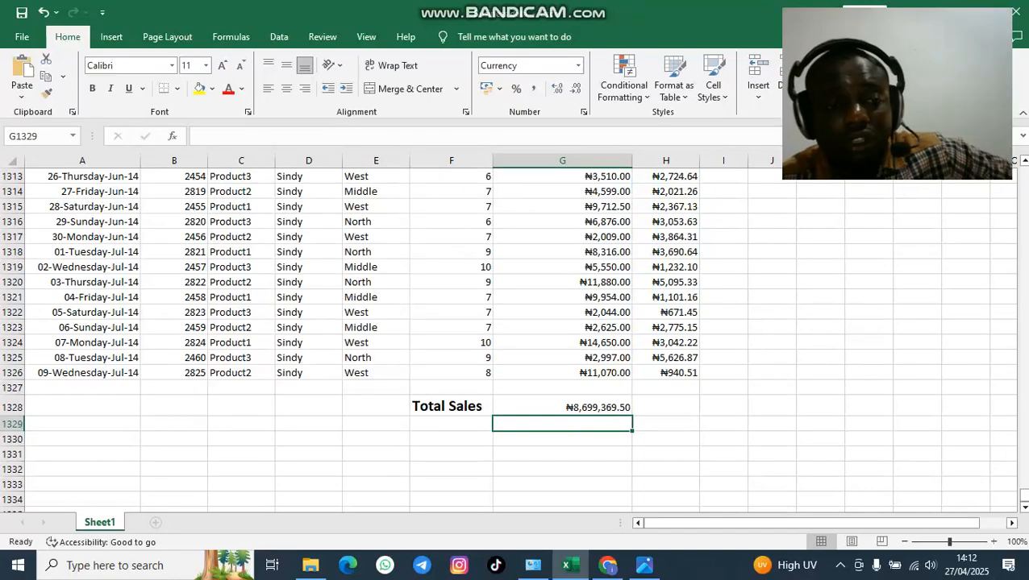
Step: Review the Total Sales row, read the question about total customers in the Photos image, and return to the Excel worksheet
scroll(516, 338, "up", 7)
scroll(516, 339, "down", 8)
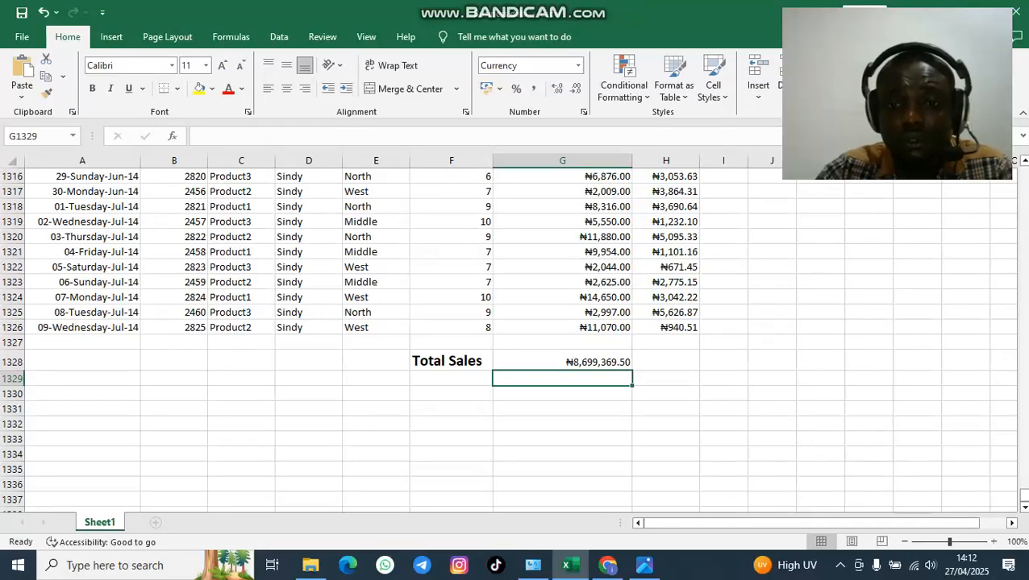
scroll(516, 339, "up", 7)
left_click(644, 566)
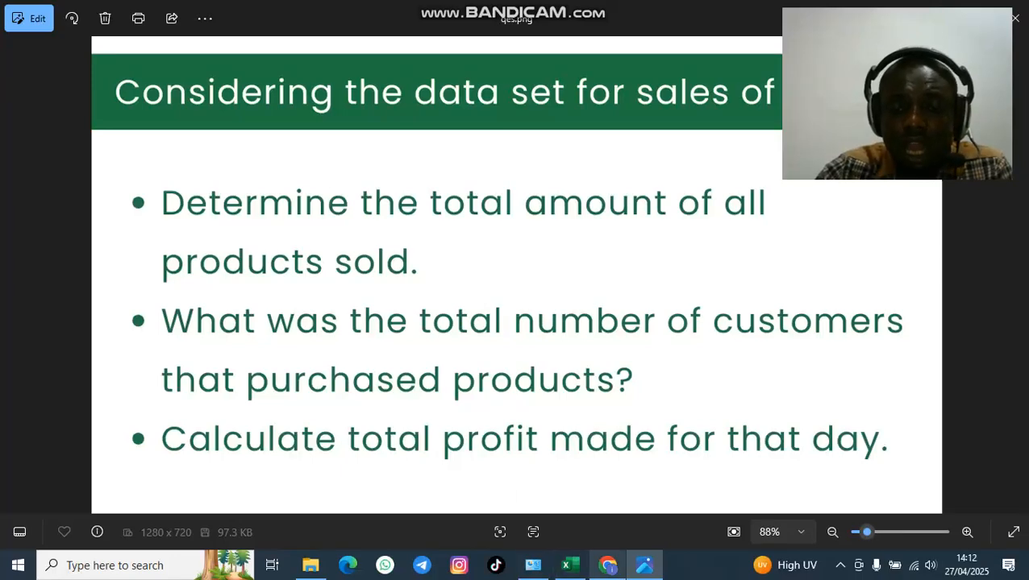
mouse_move(607, 566)
left_click(565, 566)
Step: Select the No. Customers column and examine it from its header down to the last record
scroll(483, 339, "up", 8)
left_click_drag(1024, 486, 1022, 161)
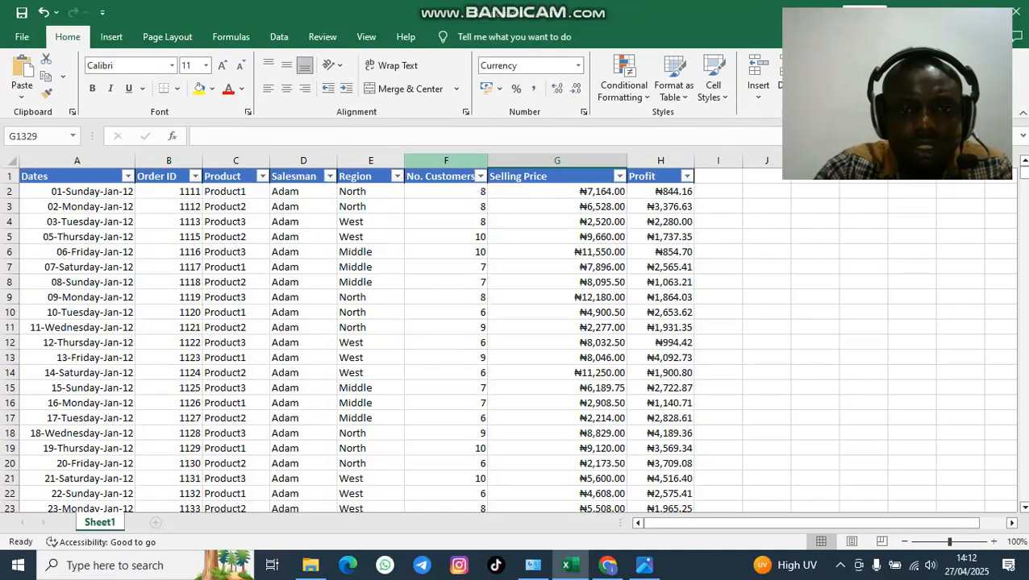
left_click(446, 161)
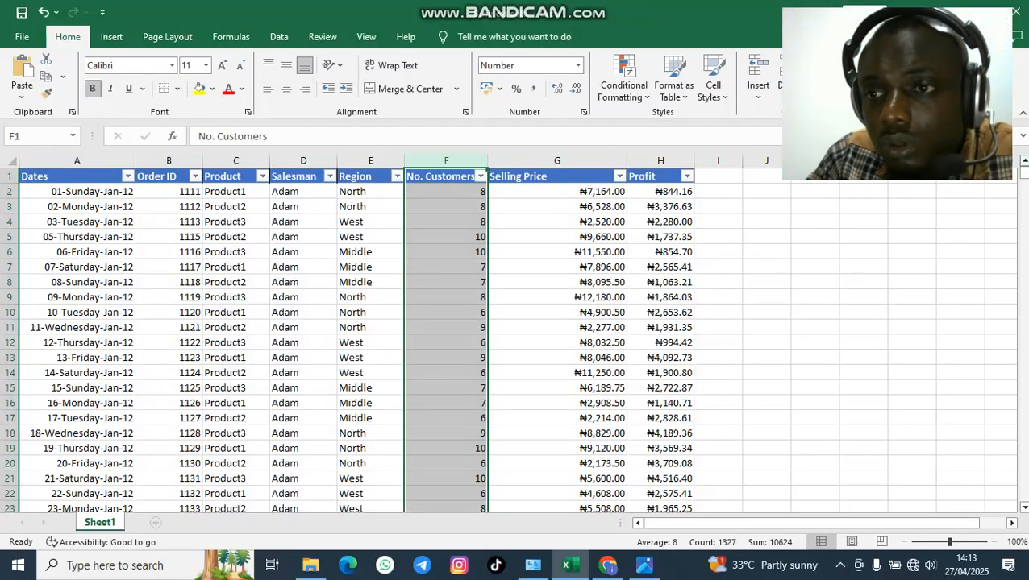
scroll(378, 153, "down", 20)
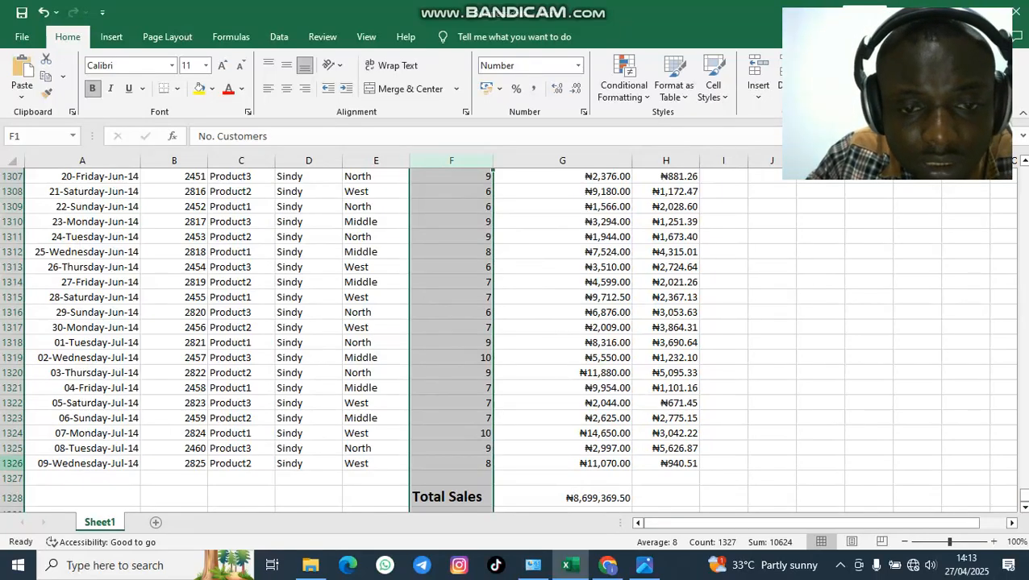
scroll(508, 339, "down", 2)
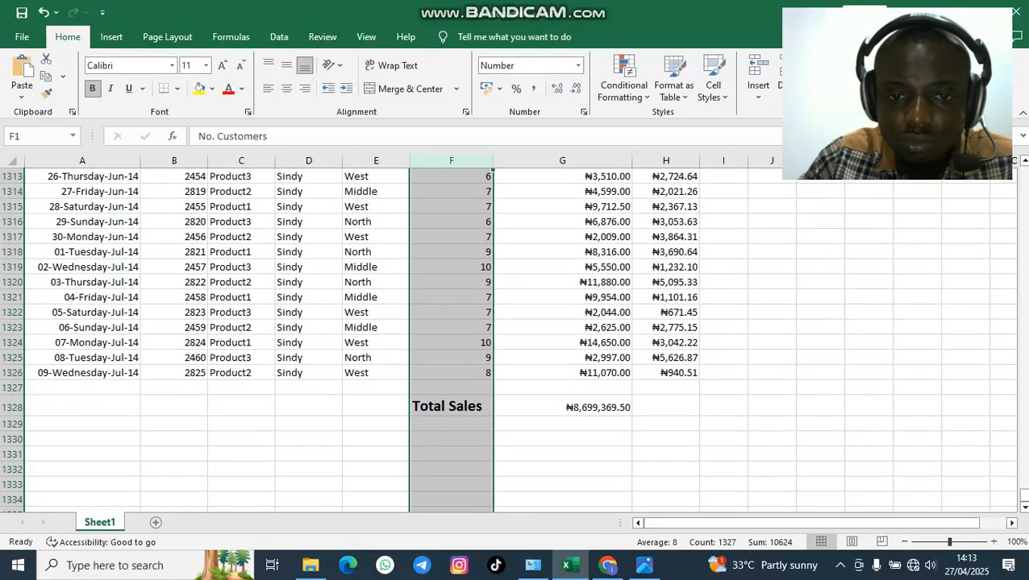
left_click(376, 424)
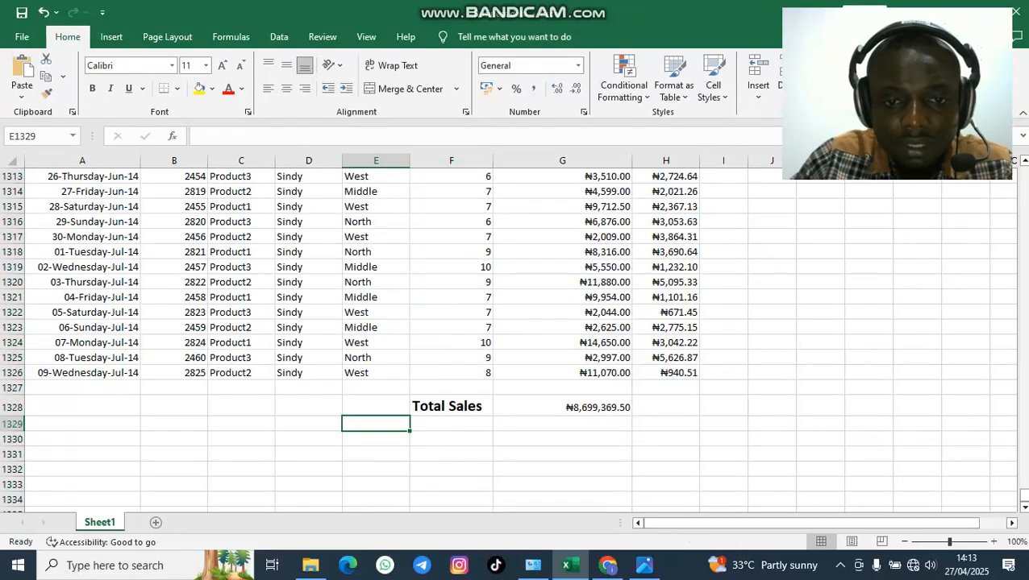
type("=")
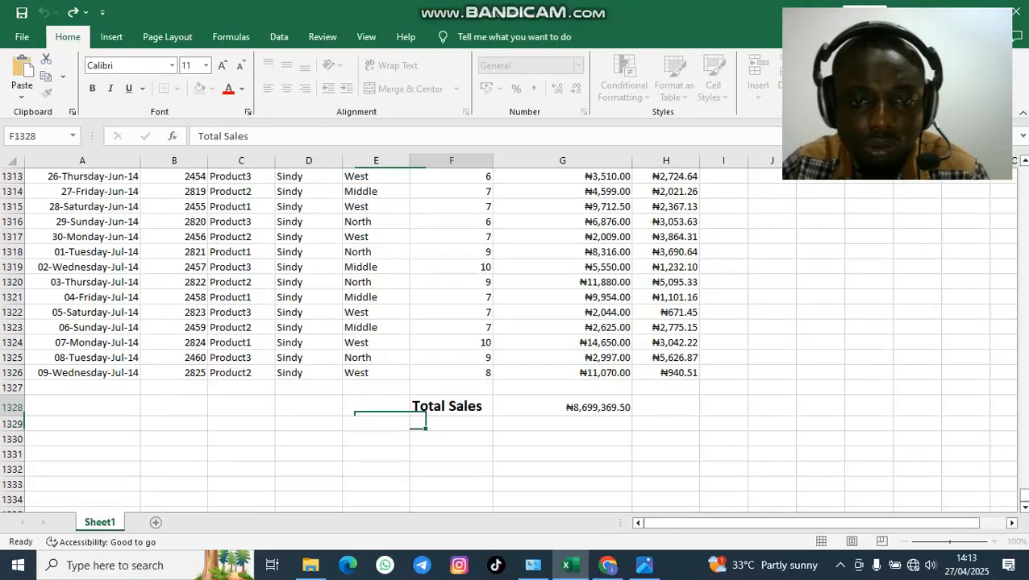
Step: Move the Total Sales label from F1328 to E1328 by clearing it and entering "Total Sales" in the new cell
left_click(451, 406)
double_click(481, 406)
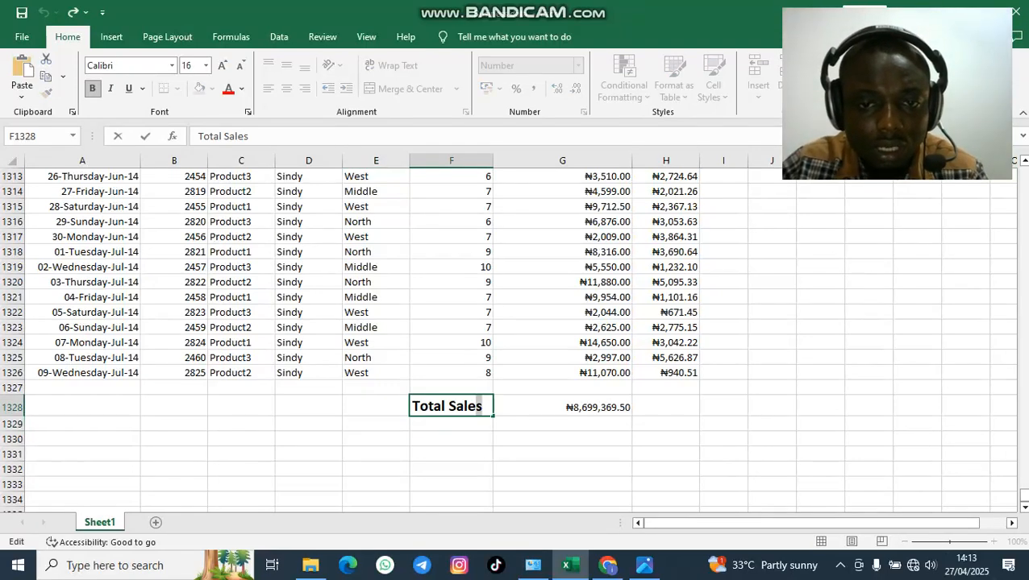
left_click_drag(481, 406, 412, 407)
key("BackSpace")
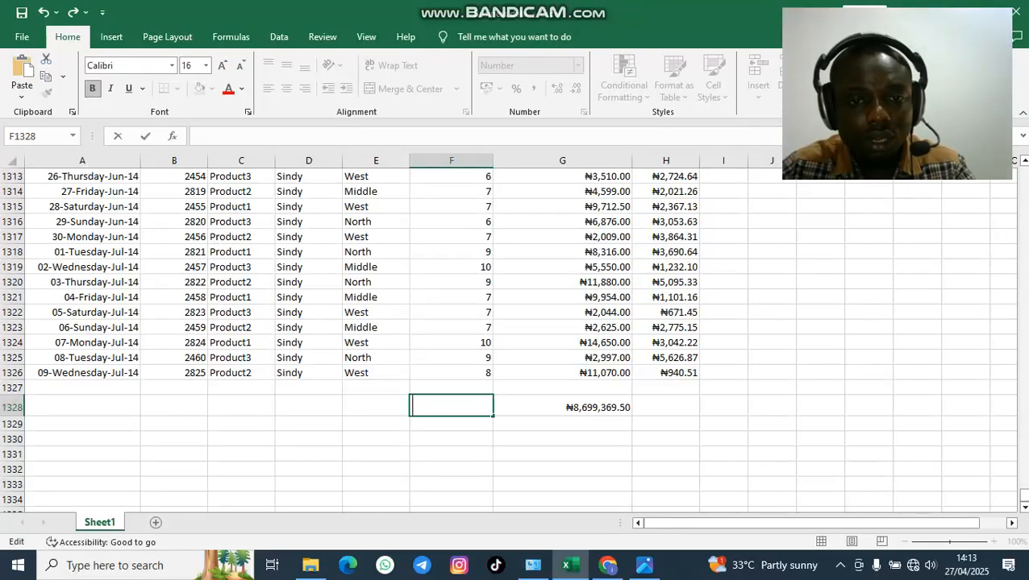
left_click(375, 406)
type("Total Sales")
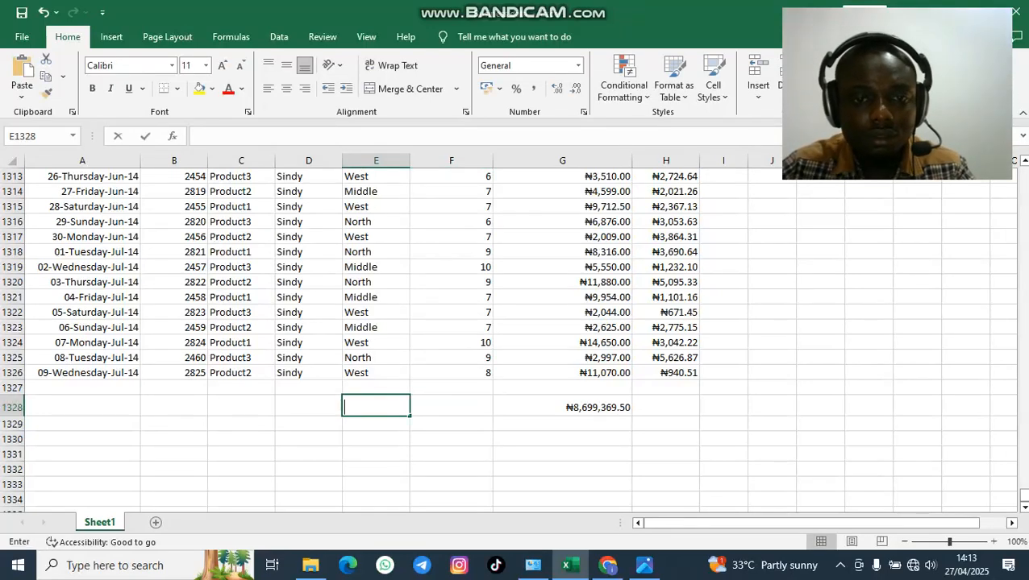
Step: Format the Total Sales label in E1328 as bold with font size 14
left_click_drag(394, 407, 344, 408)
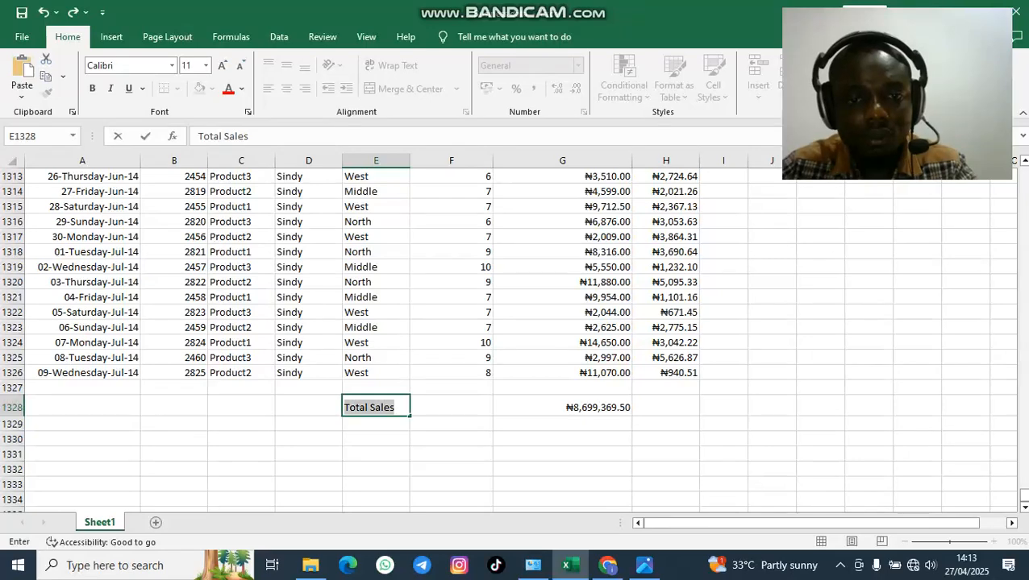
left_click(221, 65)
left_click(221, 66)
left_click(222, 65)
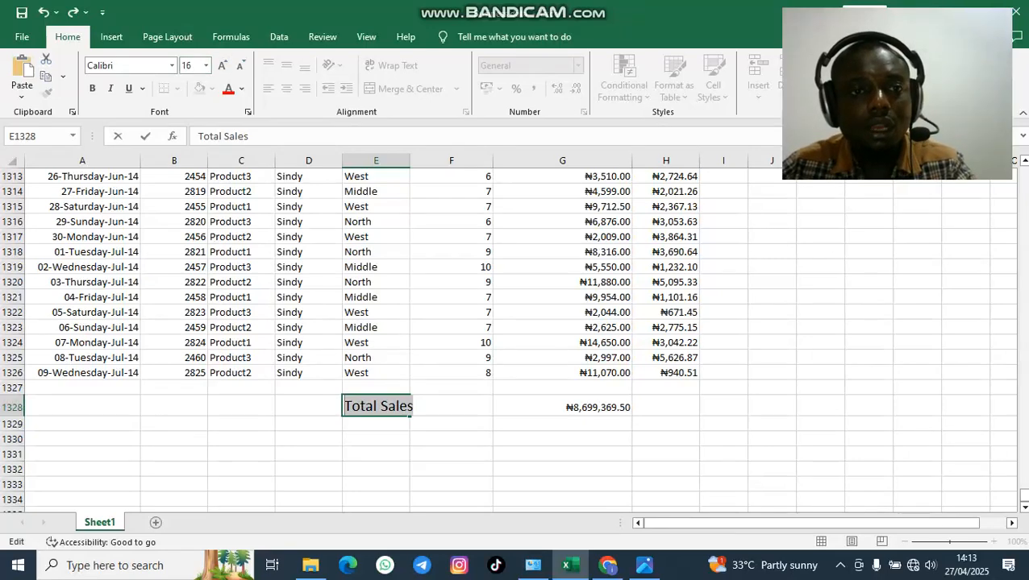
left_click(91, 88)
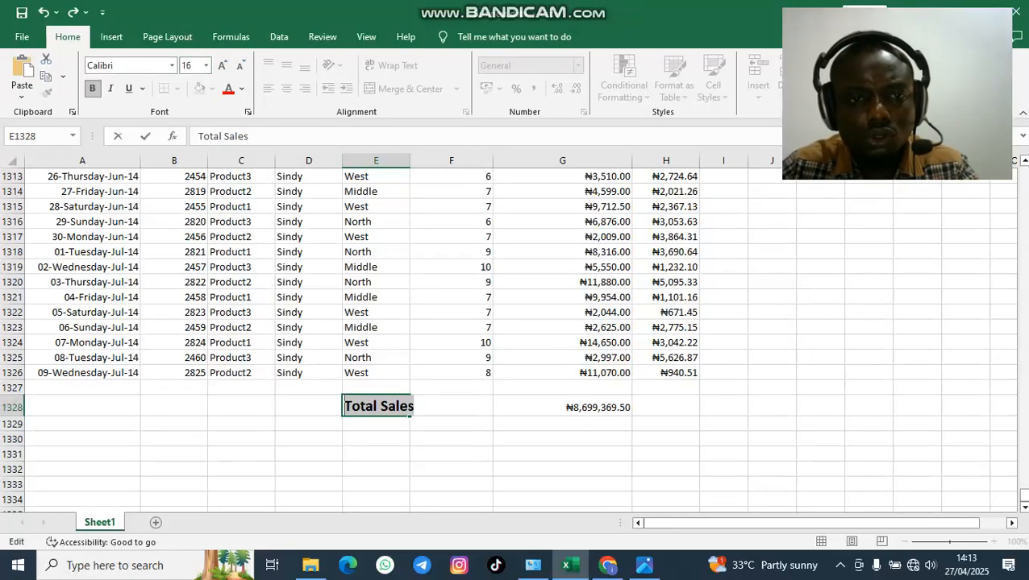
left_click(240, 65)
key("ctrl+Return")
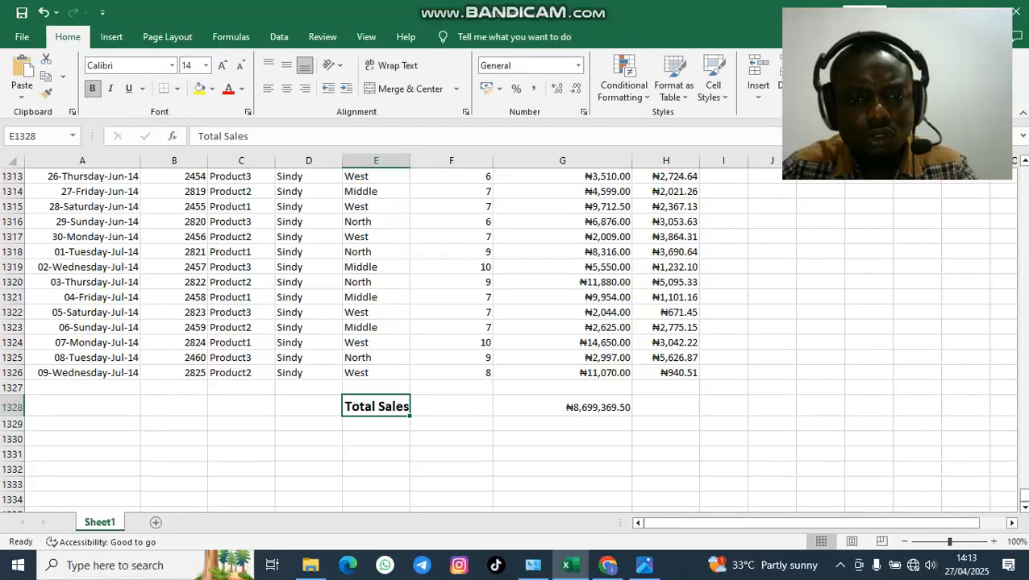
Step: Enter the label "Total Customer" in E1329, directly below Total Sales
key("Down")
key("BackSpace")
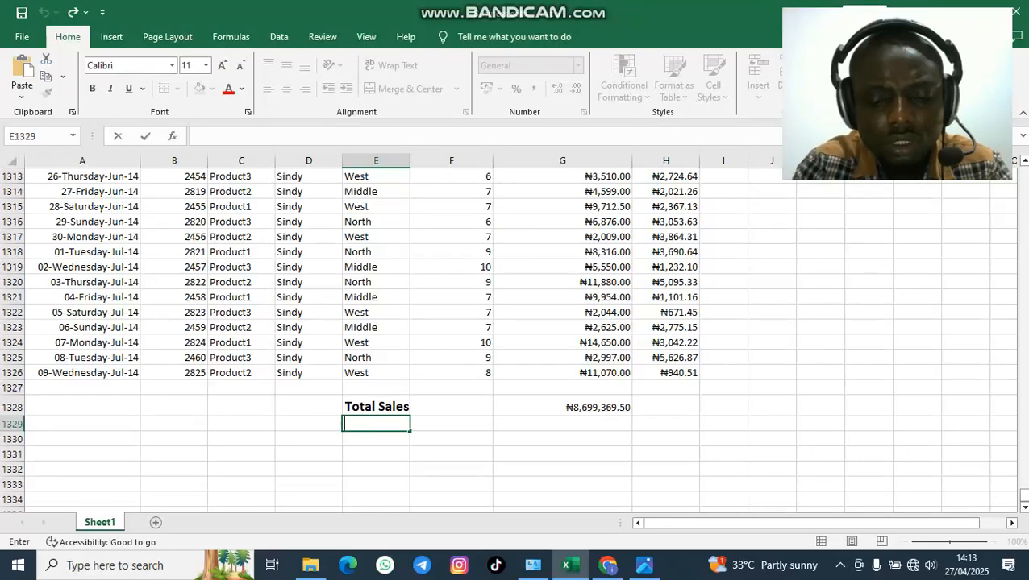
type("T")
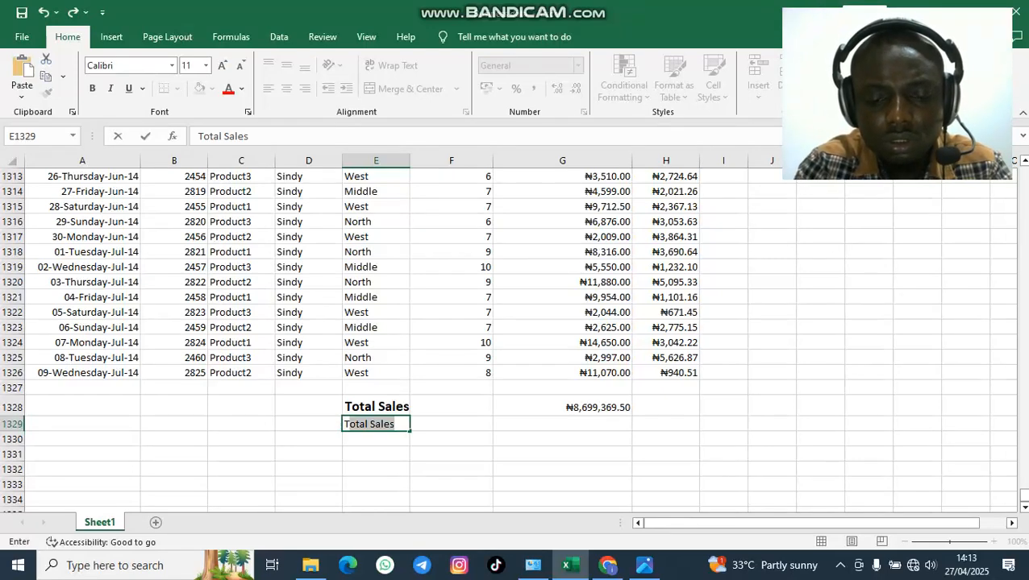
type("otal ")
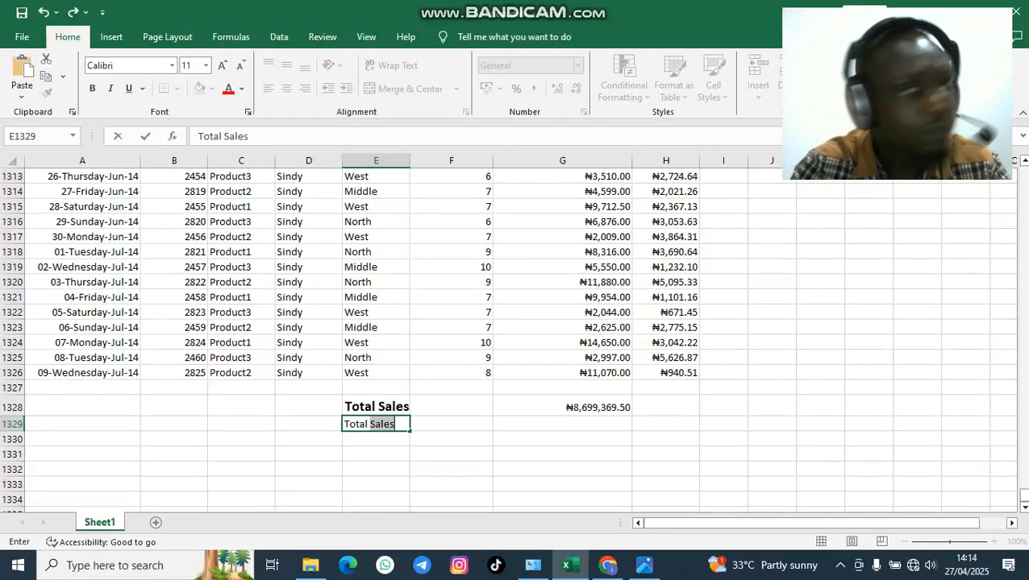
type("Cust")
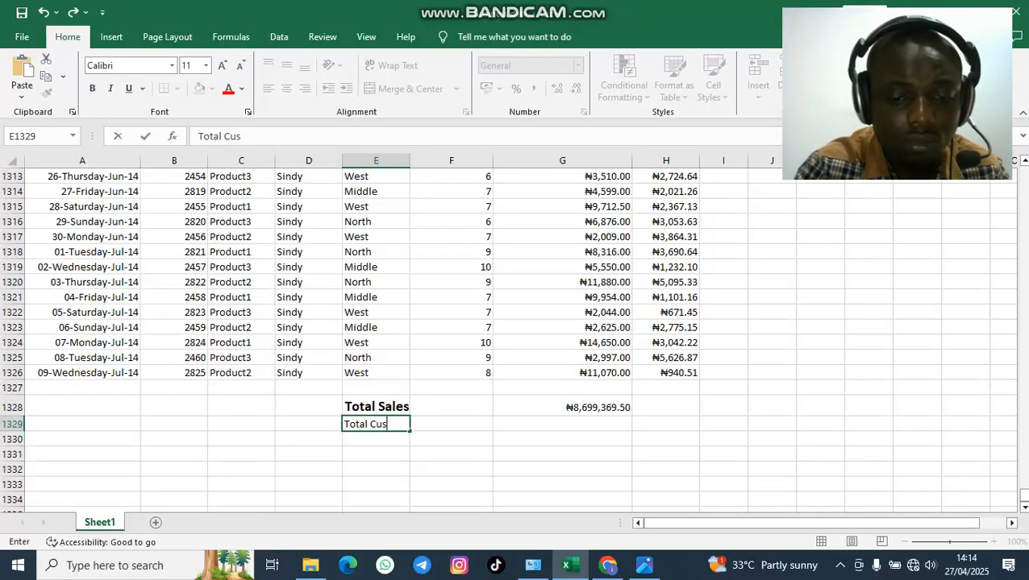
type("omer")
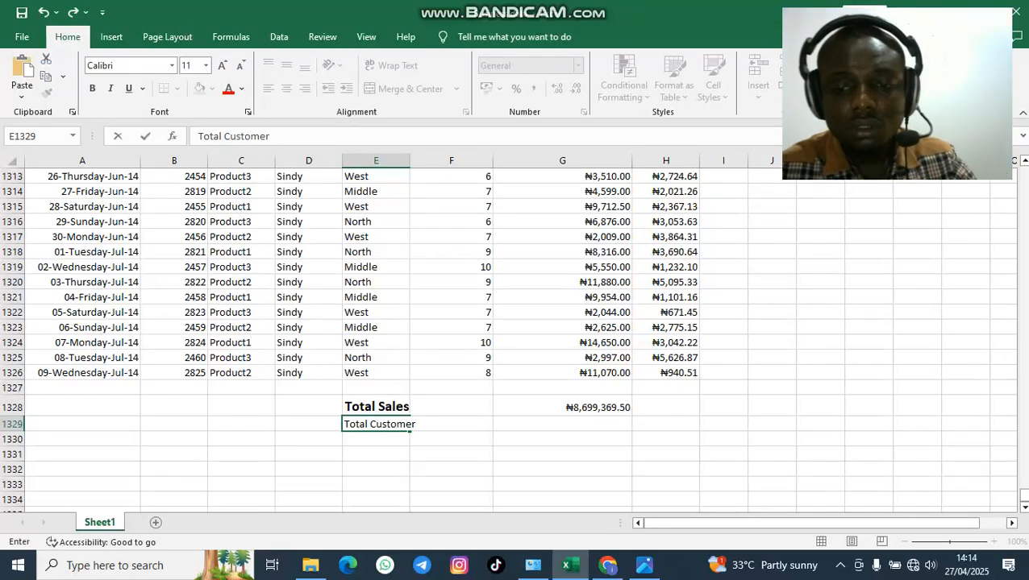
key("F12")
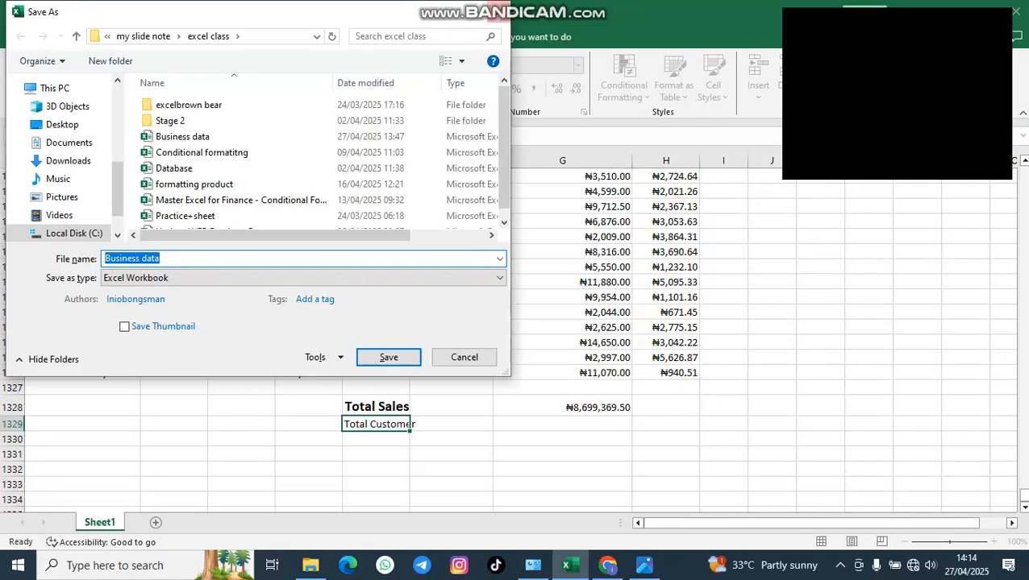
left_click(498, 12)
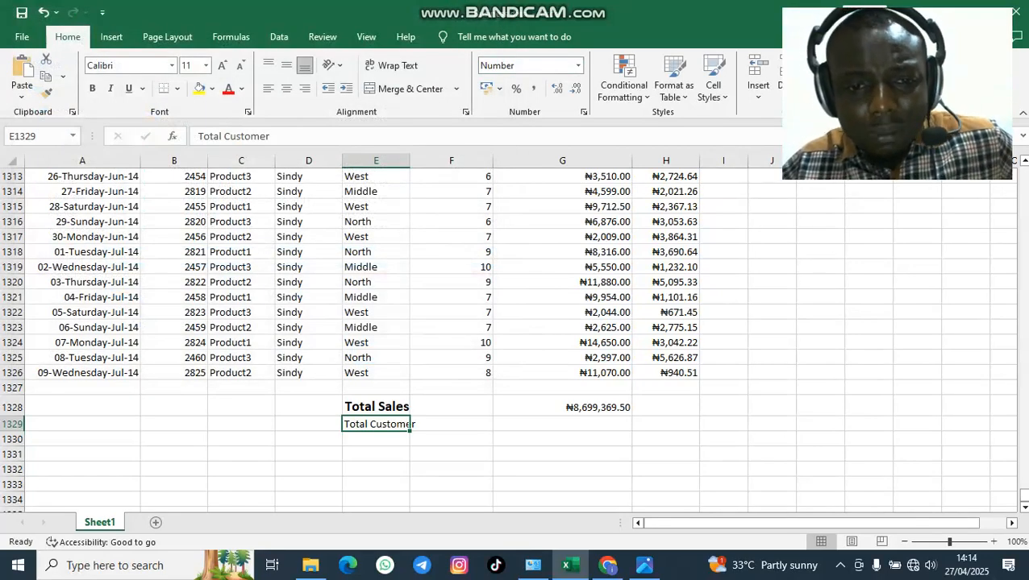
Step: Format the Total Customer label text in E1329 as bold with font size 12
double_click(350, 424)
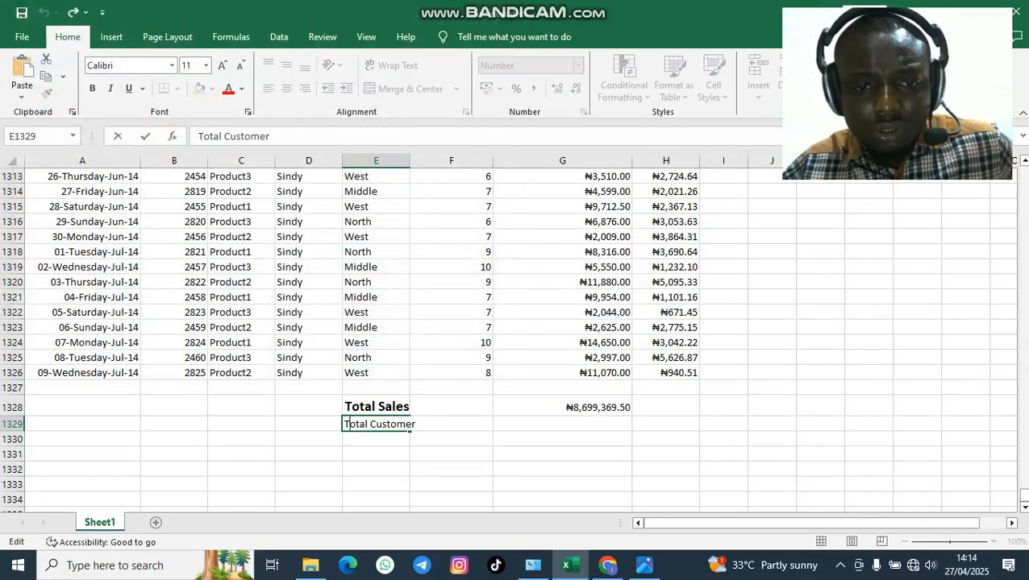
left_click_drag(350, 424, 412, 424)
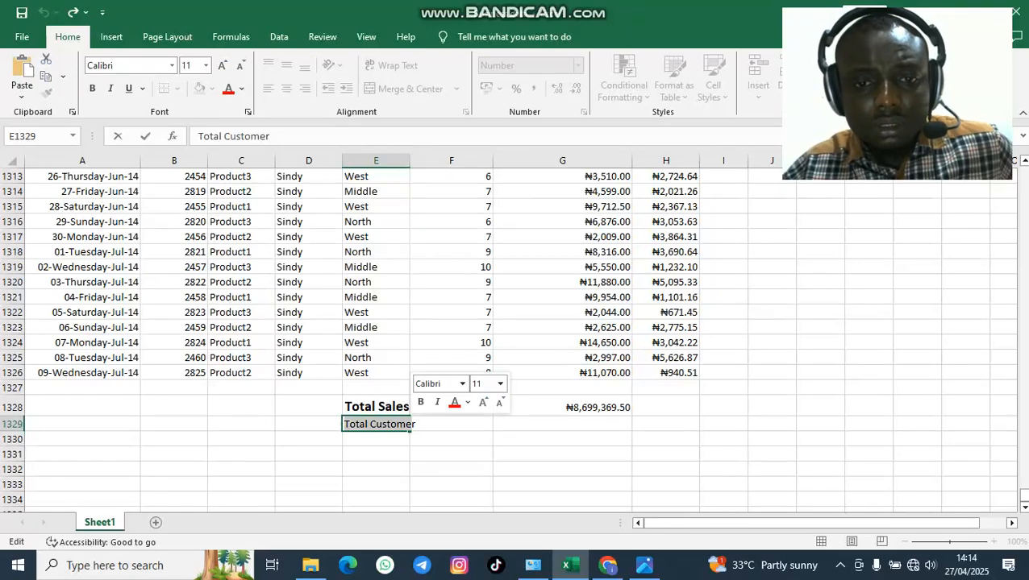
left_click(92, 88)
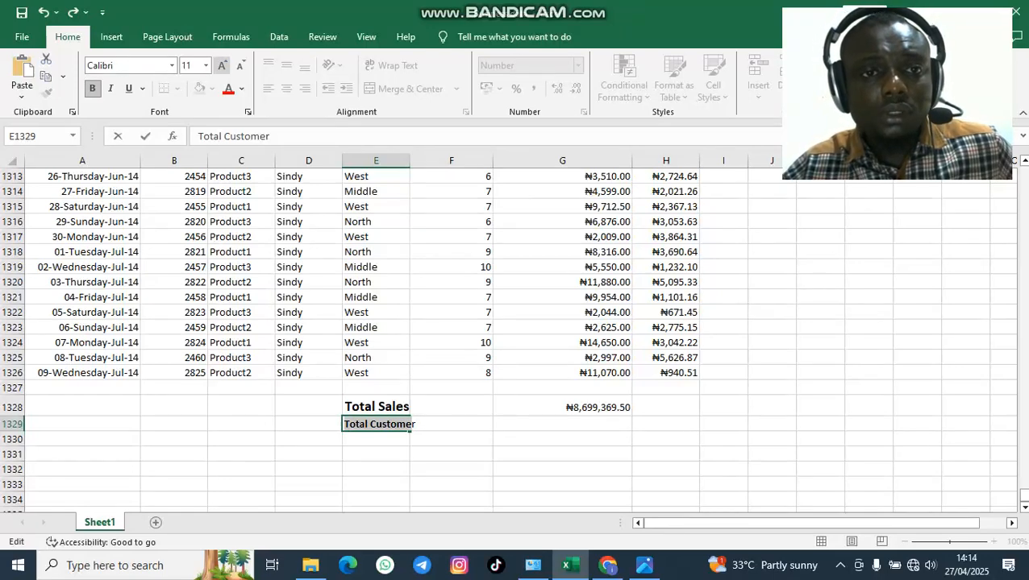
left_click(222, 66)
left_click(222, 66)
left_click(239, 65)
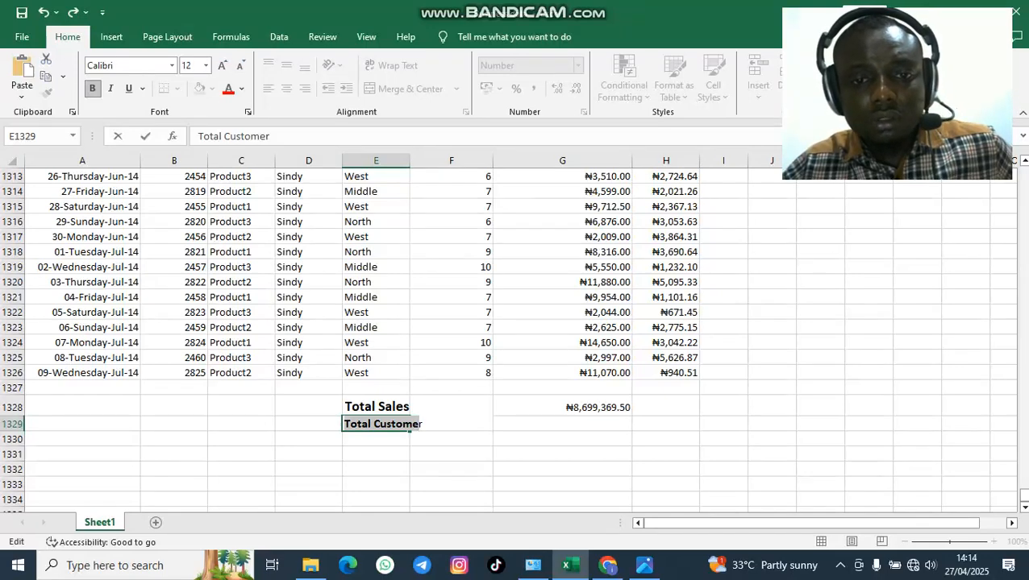
Step: Change the label in E1329 to "Total No of Customer" and widen column E so the text fits
left_click(371, 424)
type("No of")
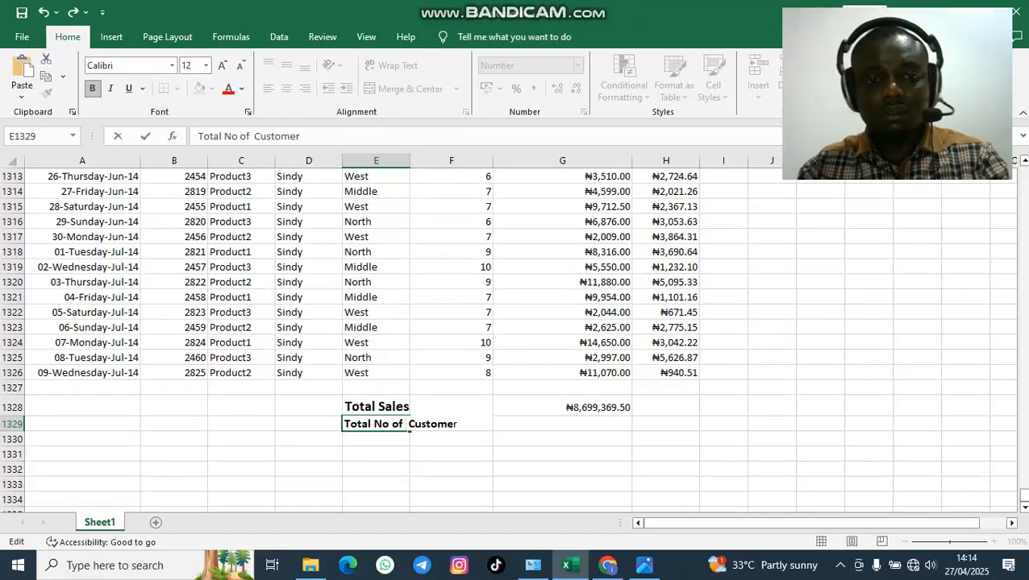
left_click(308, 439)
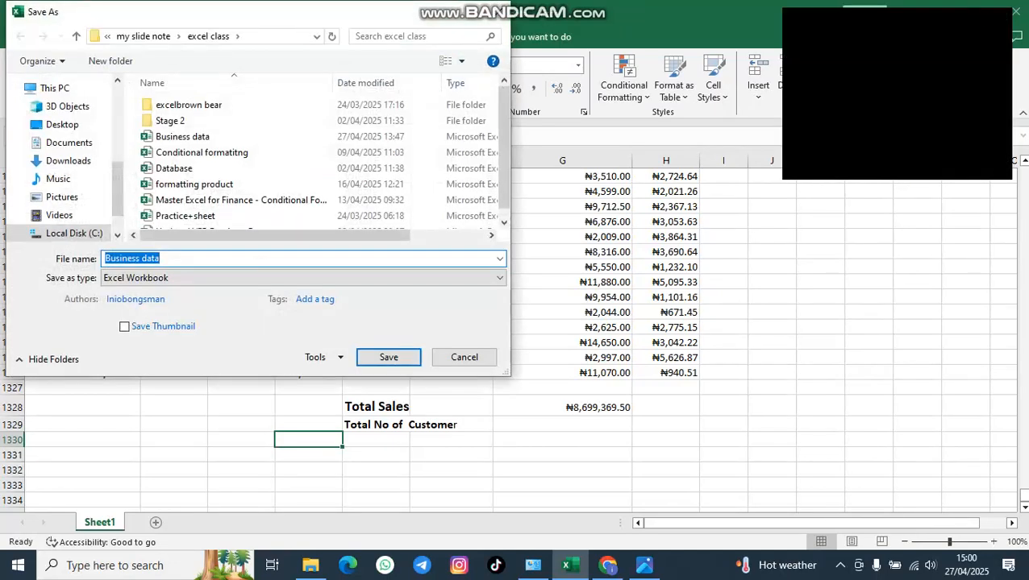
key("Escape")
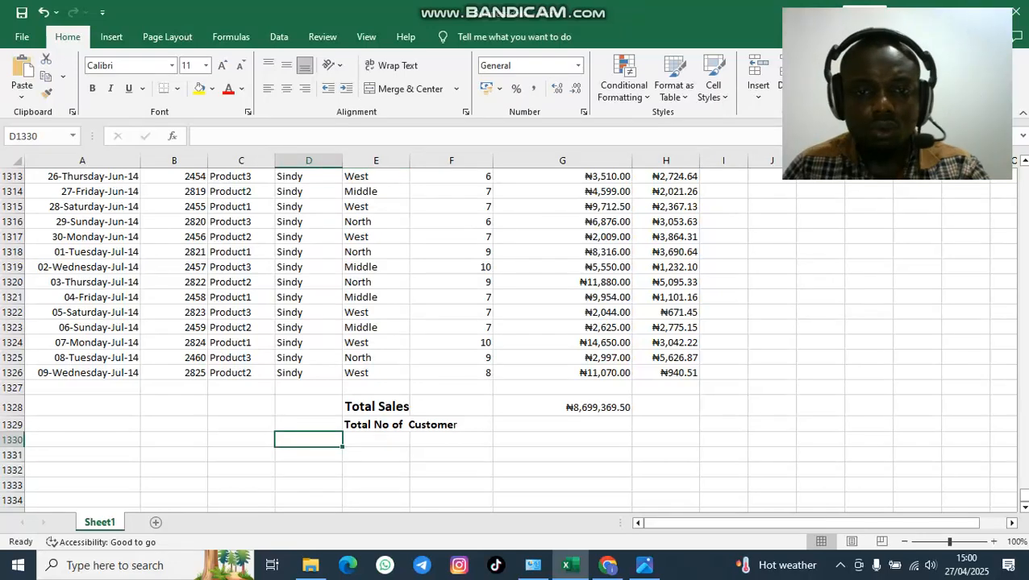
left_click_drag(410, 161, 522, 160)
Step: Examine the No. Customers column to identify its column letter, its first record's row and its last record
scroll(508, 338, "up", 20)
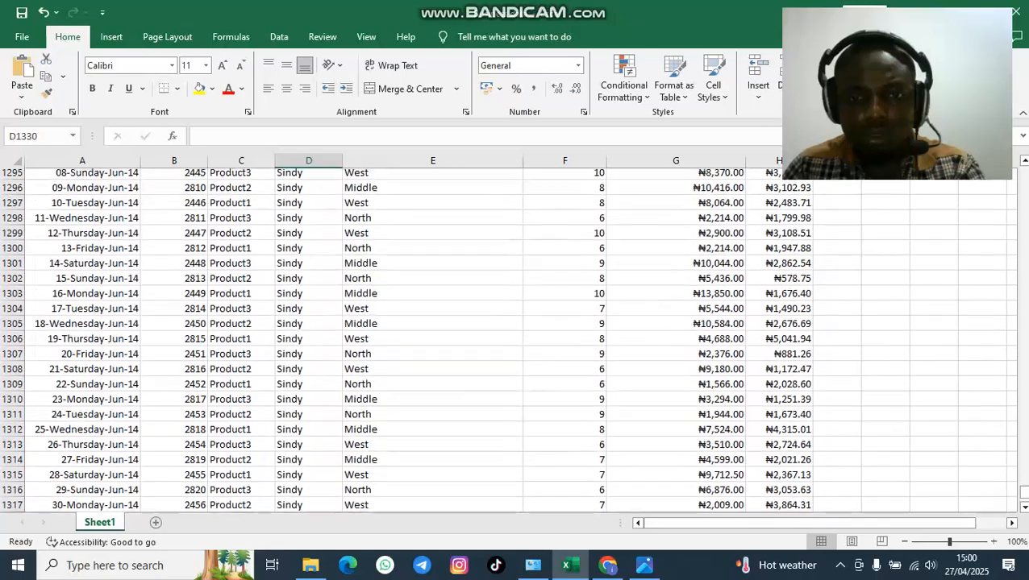
left_click_drag(1023, 479, 1023, 171)
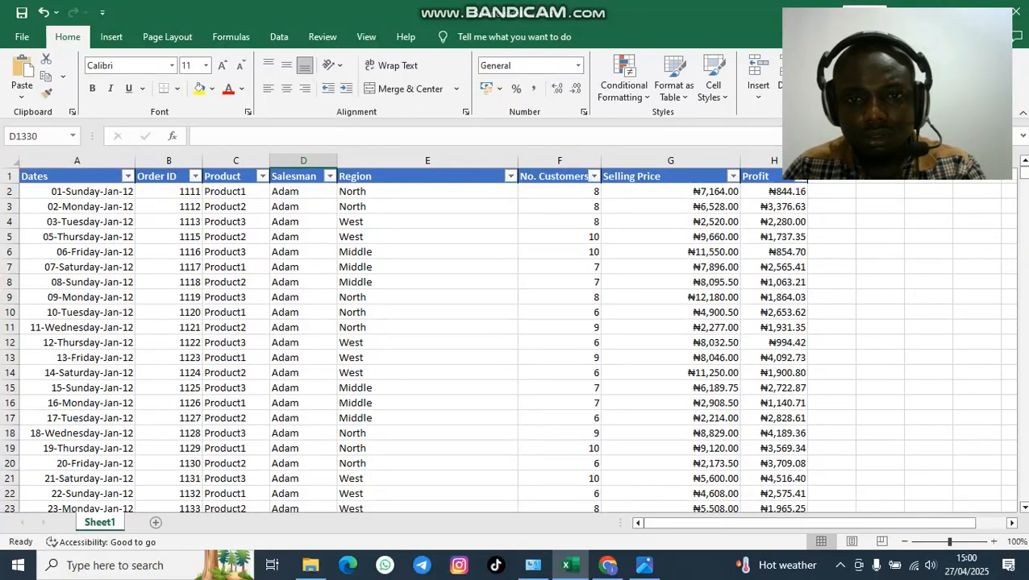
left_click(559, 160)
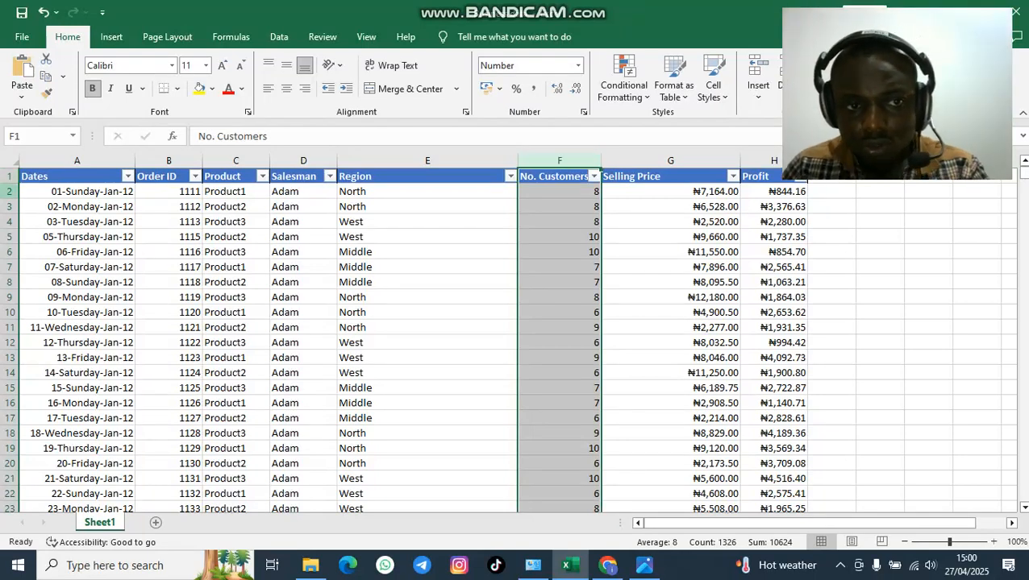
left_click(9, 192)
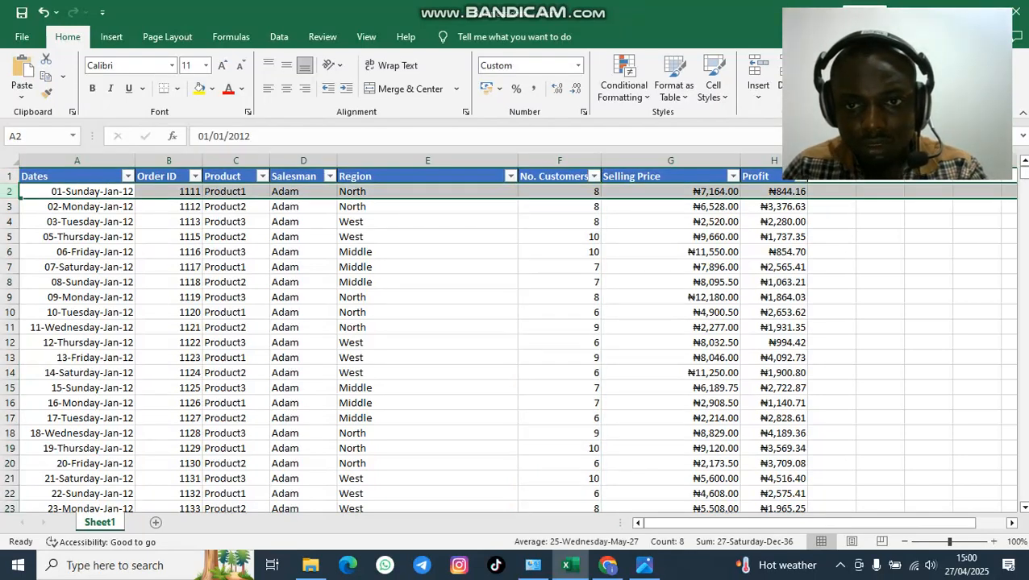
left_click(560, 192)
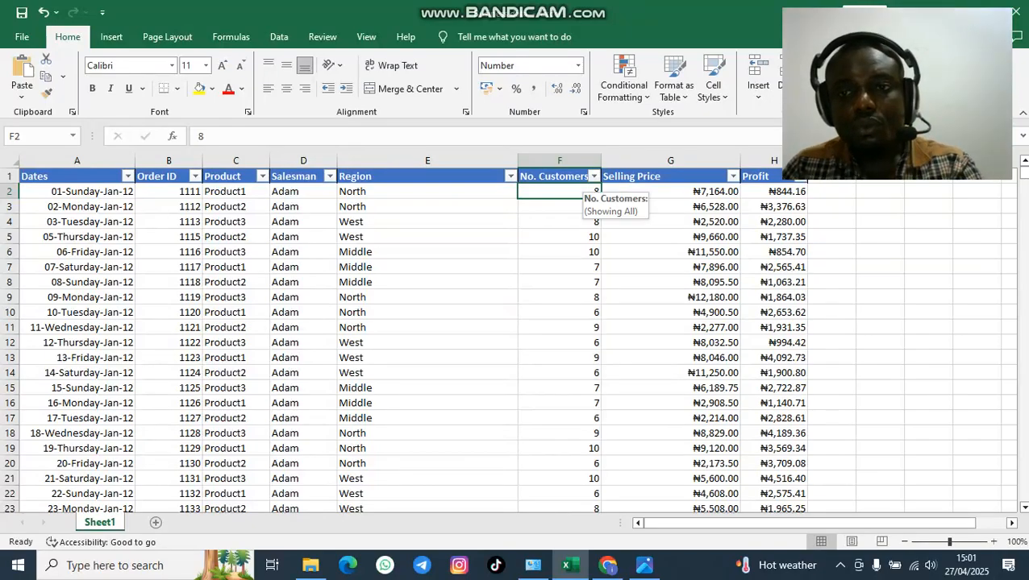
scroll(508, 338, "down", 20)
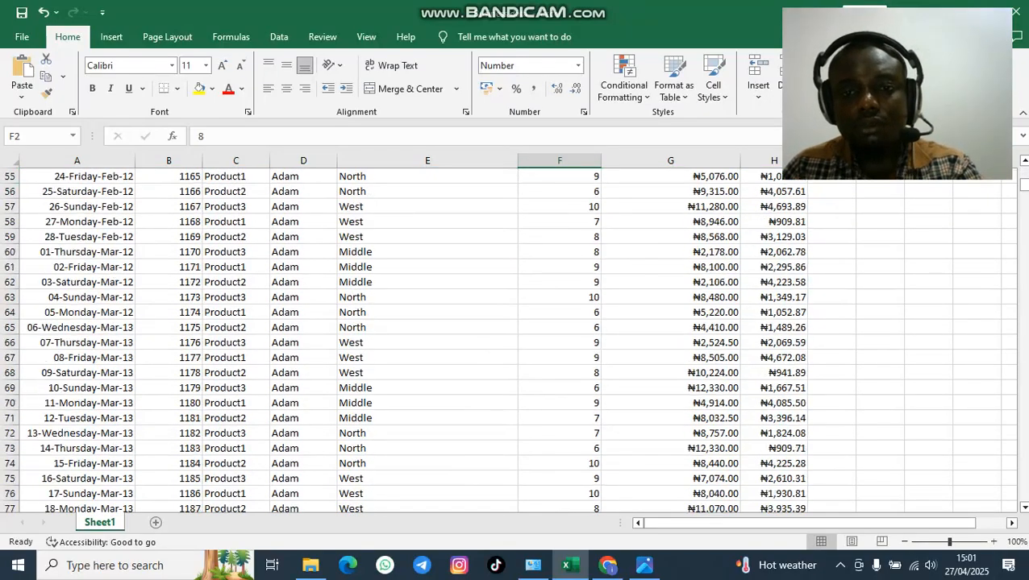
scroll(508, 339, "down", 17)
left_click_drag(1024, 209, 1024, 494)
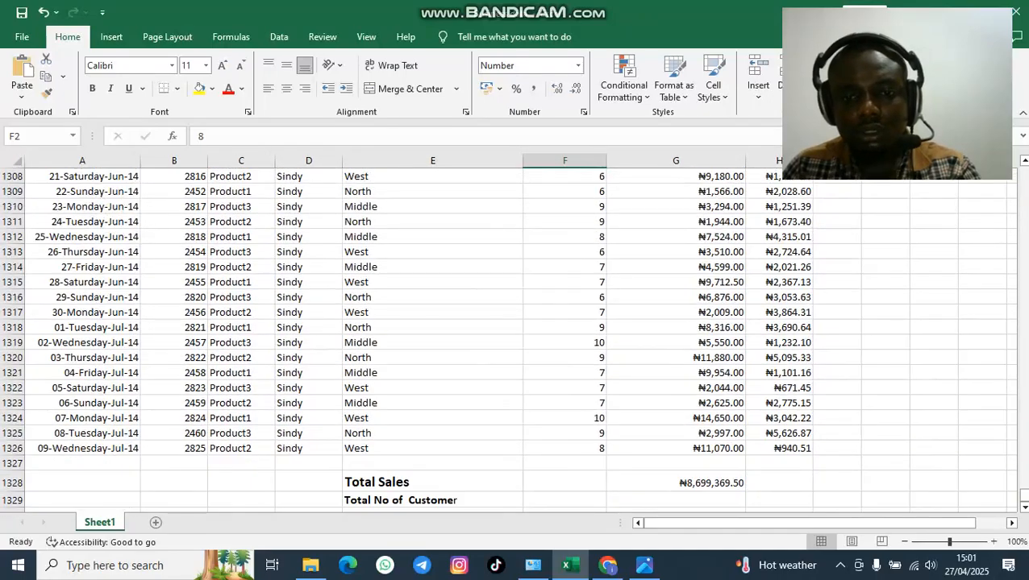
Step: Enter the formula =SUM(F2:F1326) in F1329 to calculate the total number of customers
scroll(508, 338, "down", 2)
double_click(564, 409)
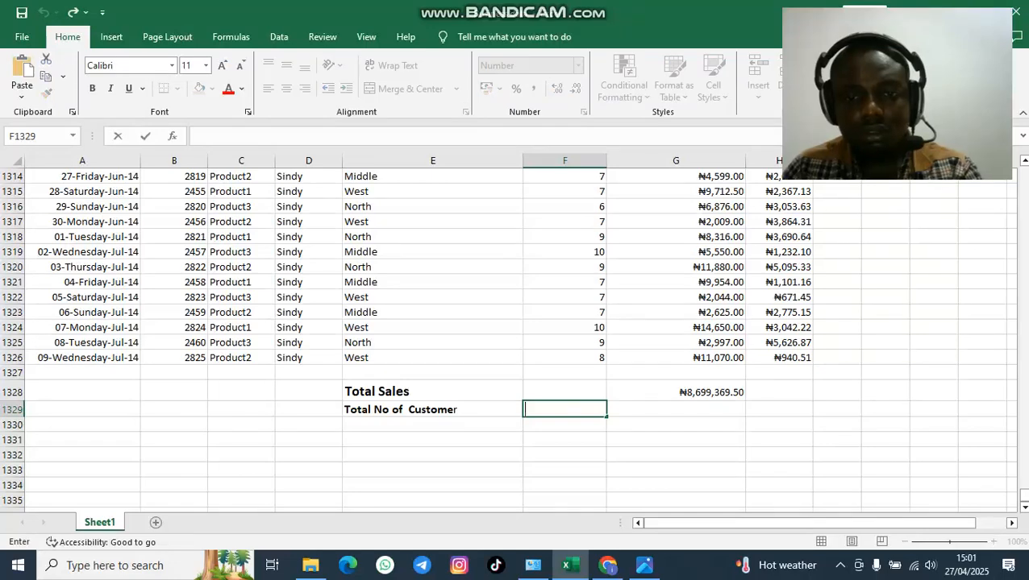
type("=sum")
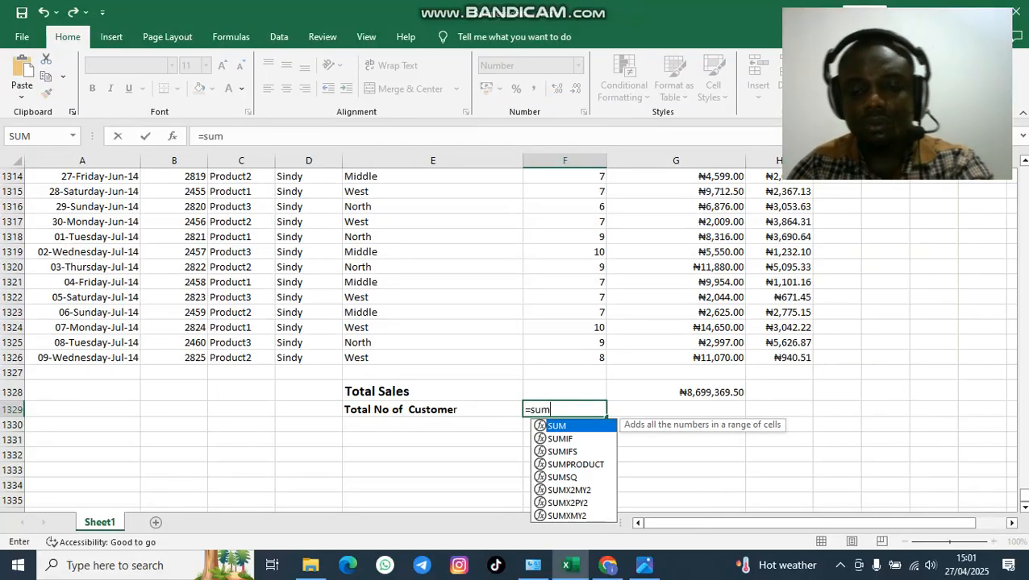
type("(f2:")
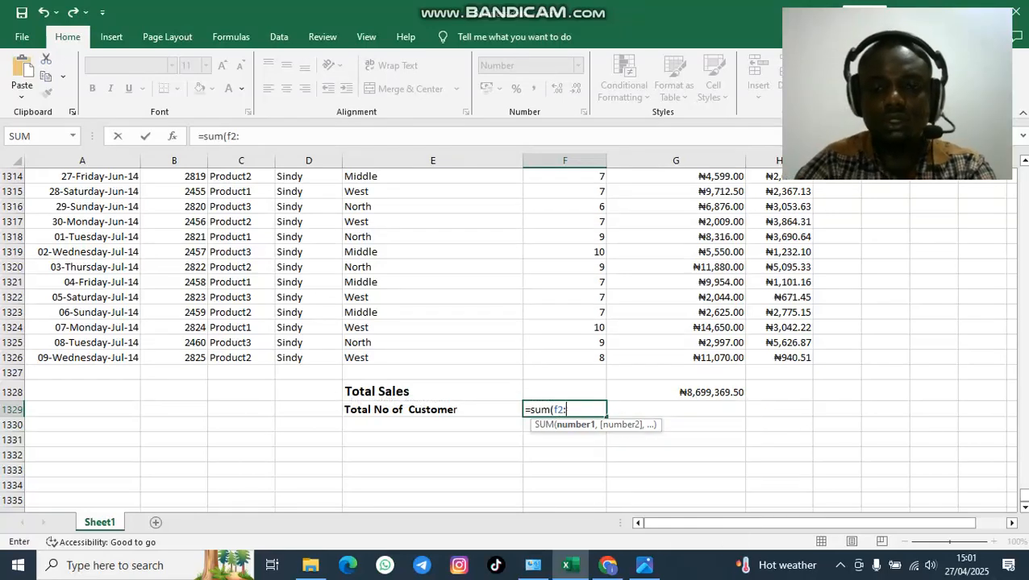
type("f1")
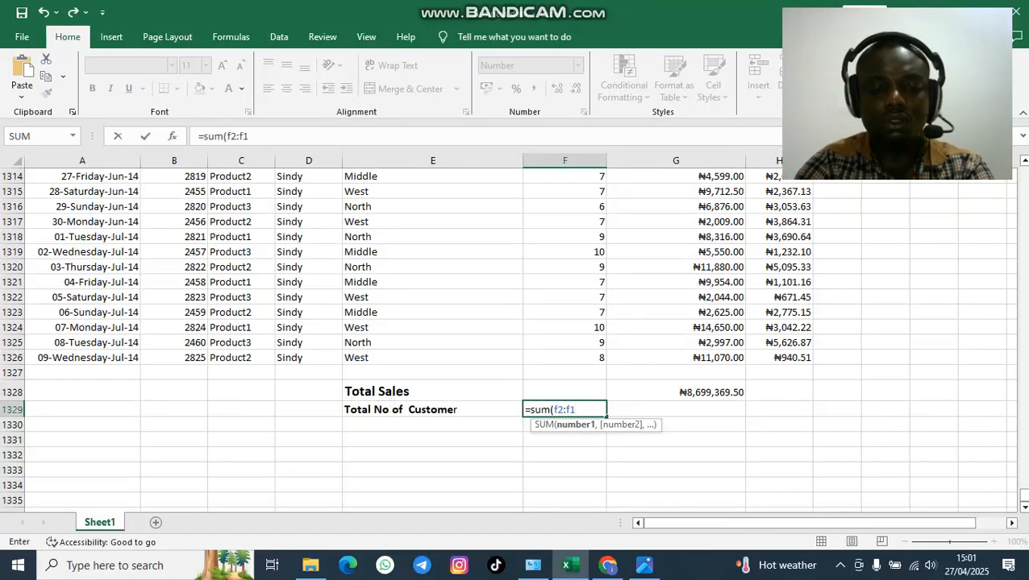
type("32")
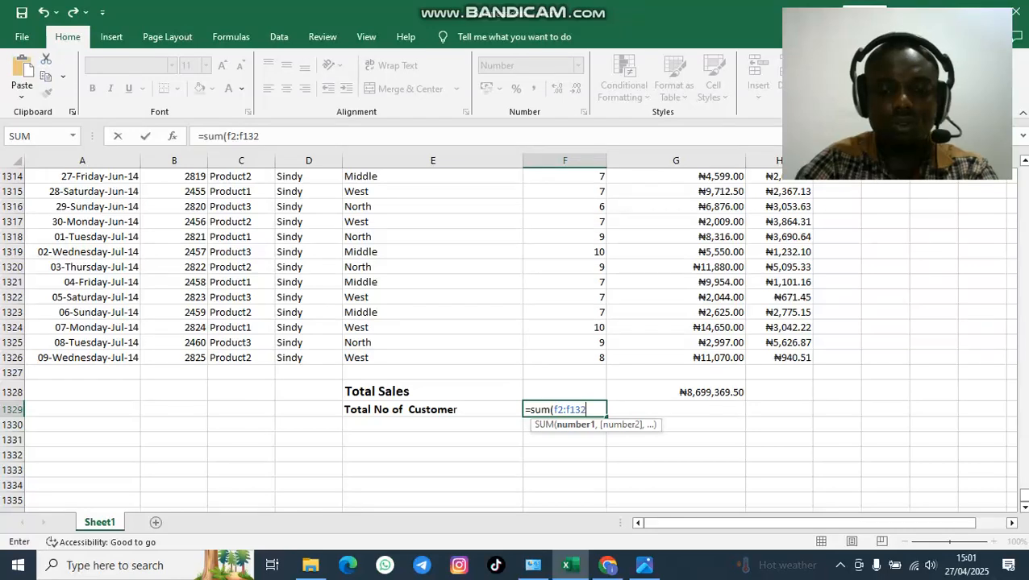
type("6")
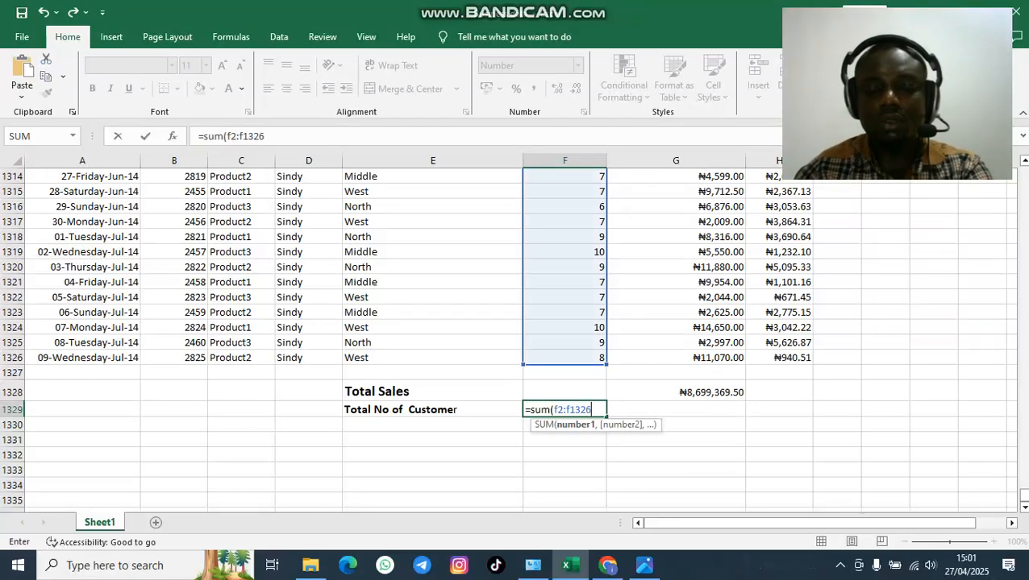
type(")")
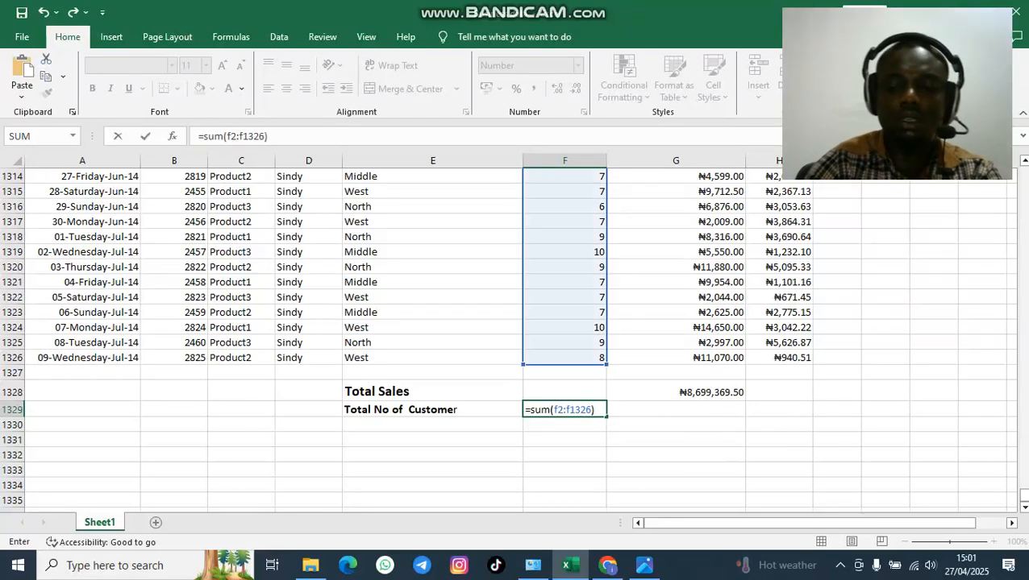
key("ctrl+Return")
key("Return")
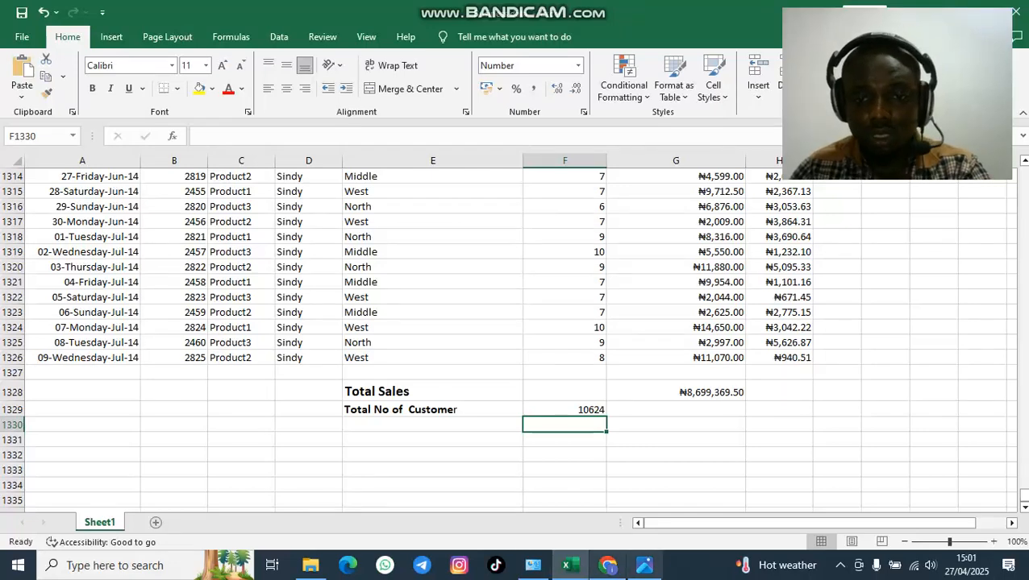
Step: Check the question list in the qes.png image for the remaining calculation and return to the Excel worksheet
left_click(644, 565)
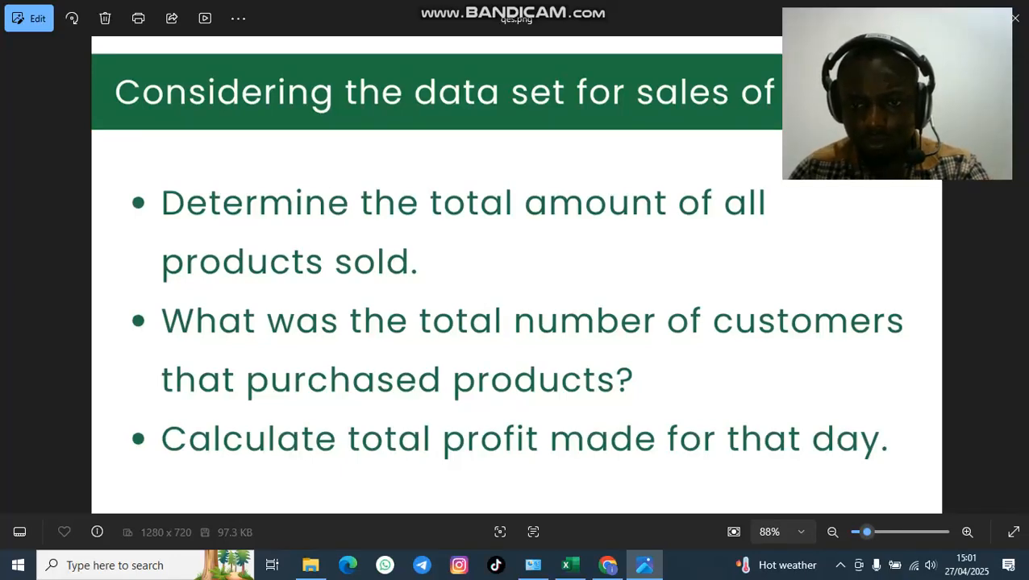
left_click(607, 565)
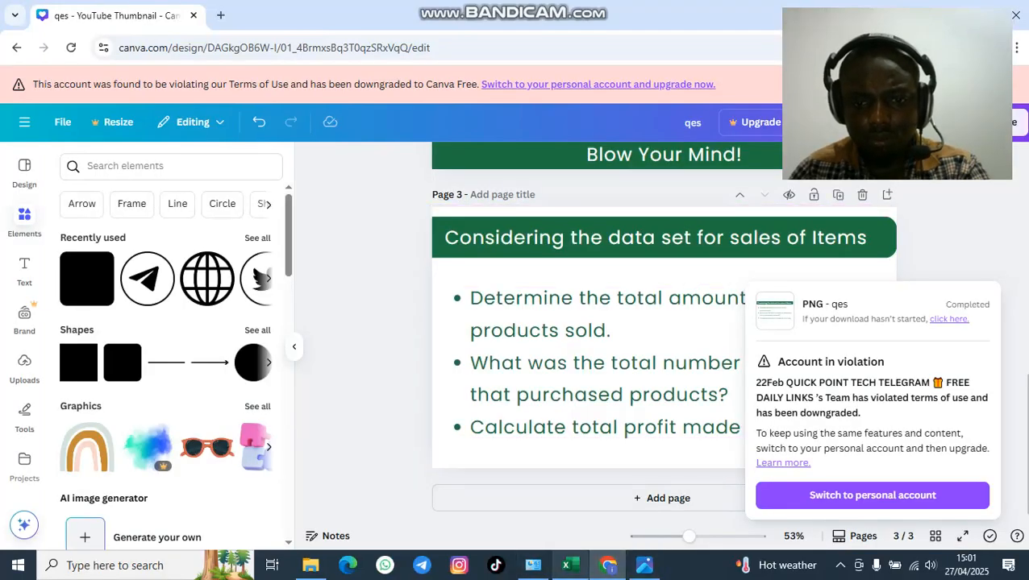
left_click(565, 565)
scroll(516, 338, "up", 3)
scroll(516, 338, "down", 3)
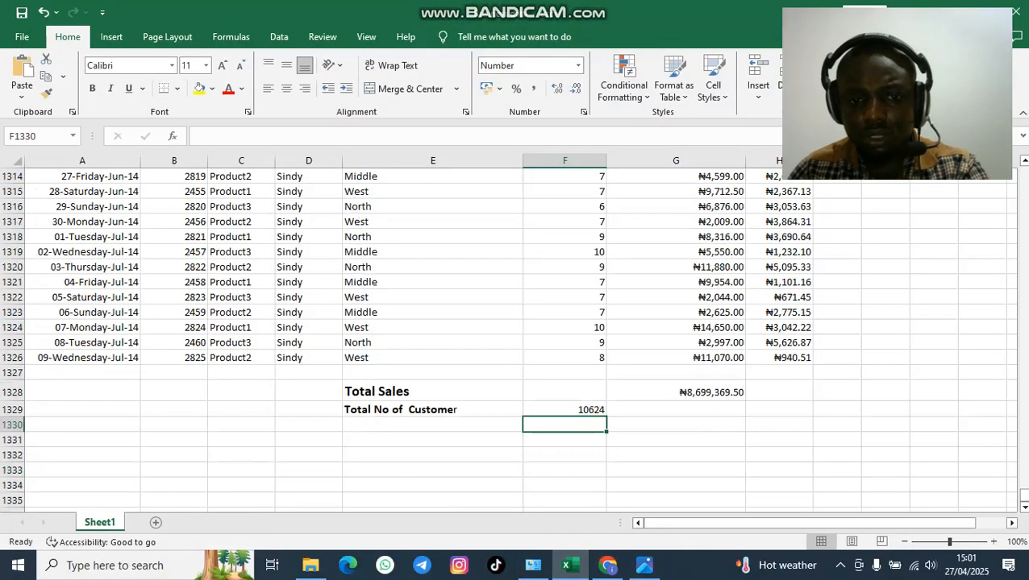
Step: Enter the label "Total Profit" in E1330, directly below Total No of Customer
double_click(433, 425)
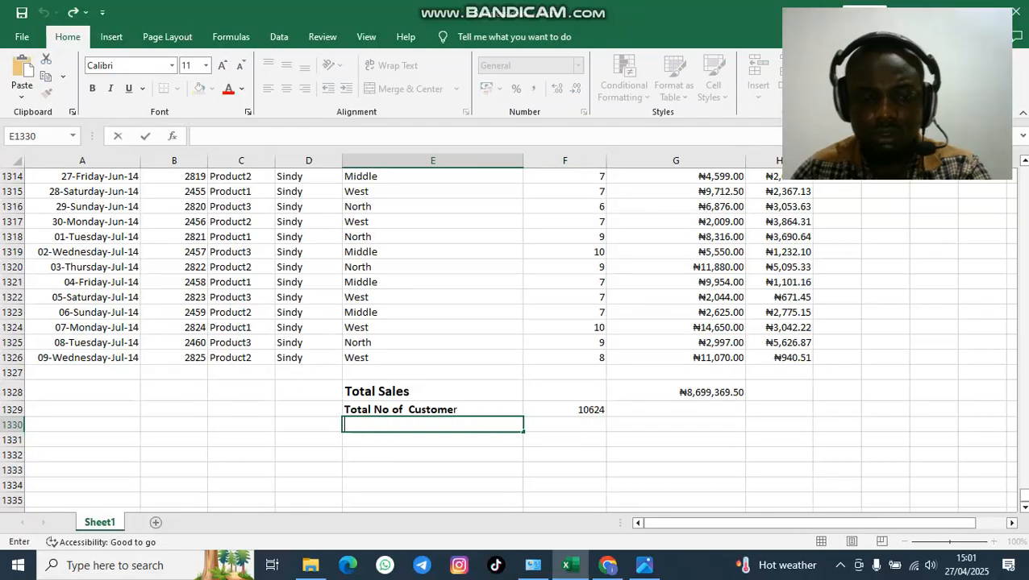
type("Total ")
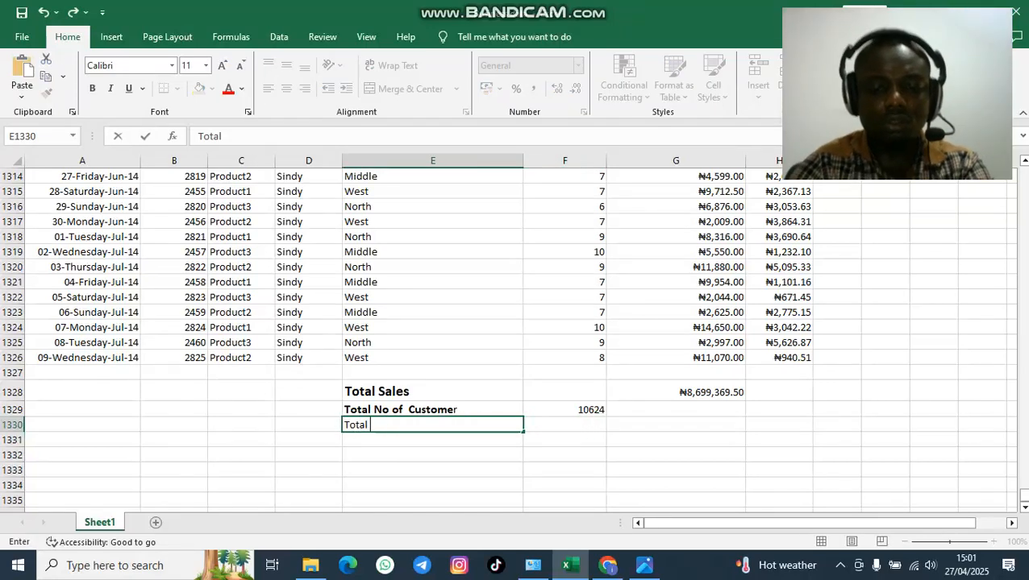
type("Profit")
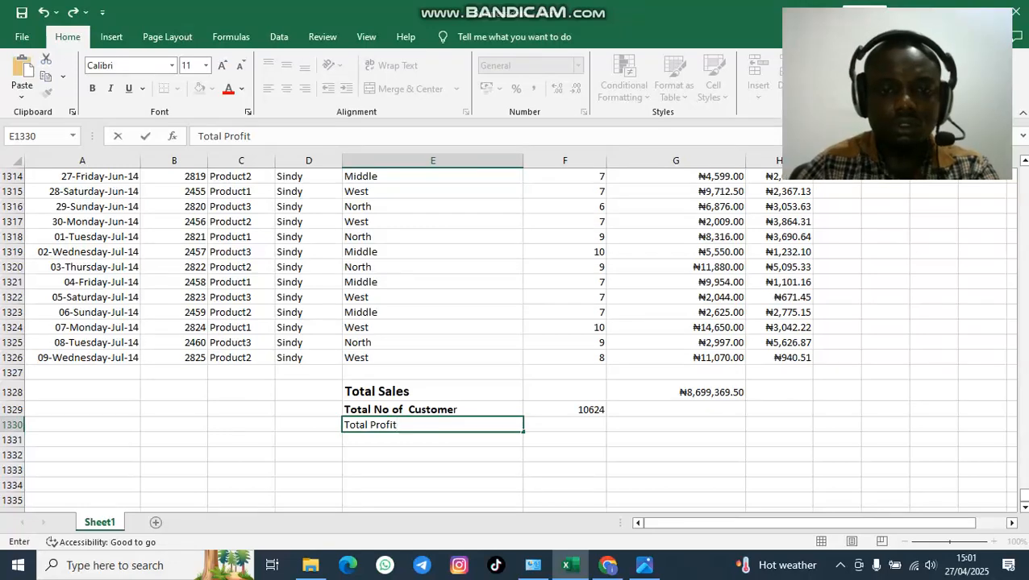
Step: Format the Total Profit label text in E1330 as bold with font size 12
left_click_drag(397, 425, 344, 425)
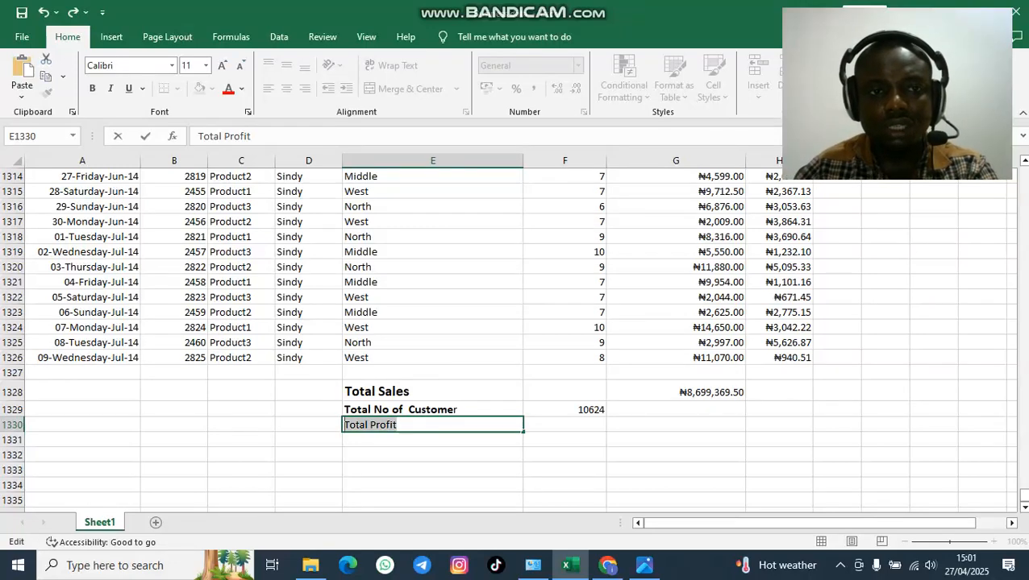
left_click(92, 88)
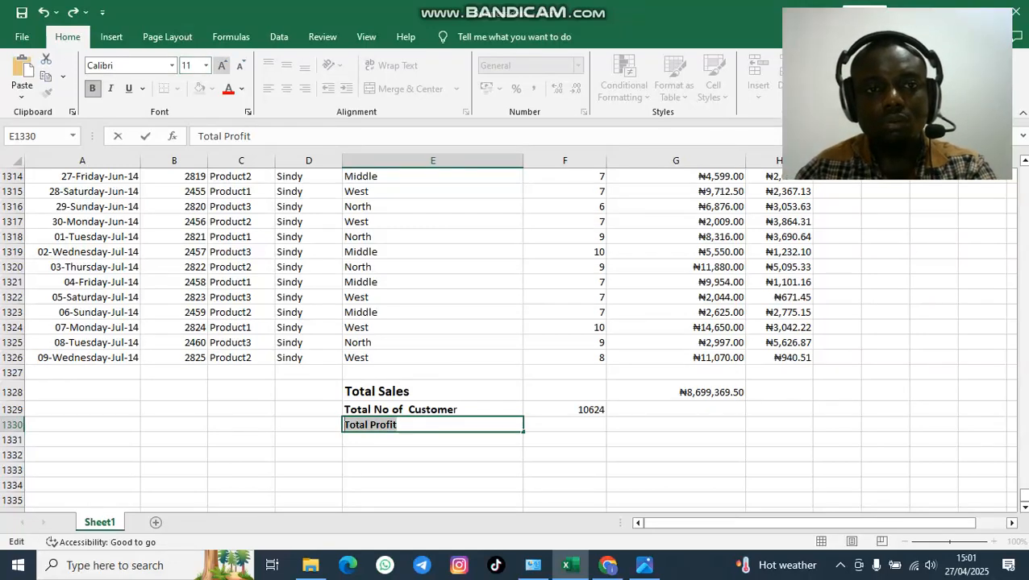
left_click(223, 66)
left_click(222, 67)
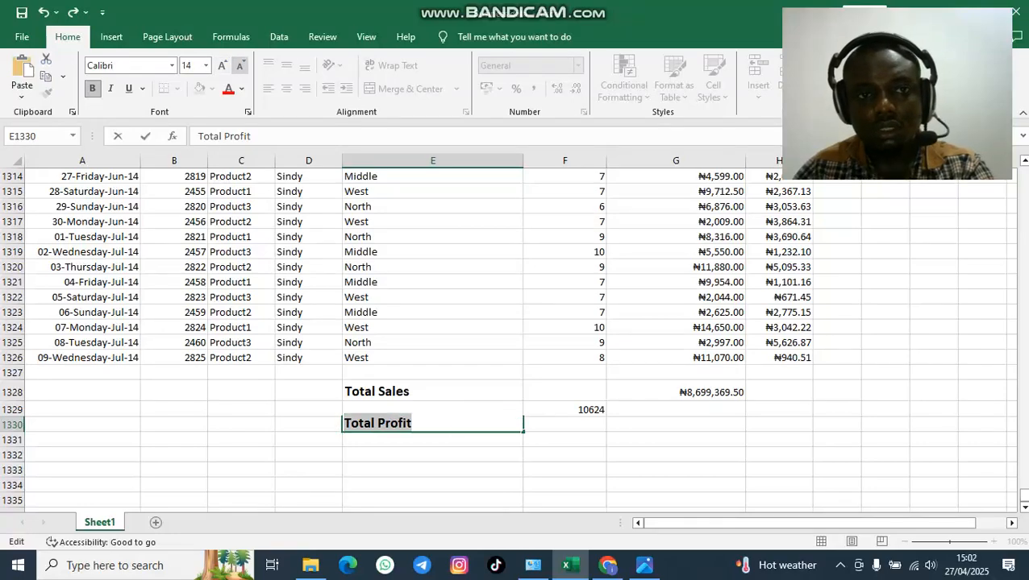
left_click(241, 66)
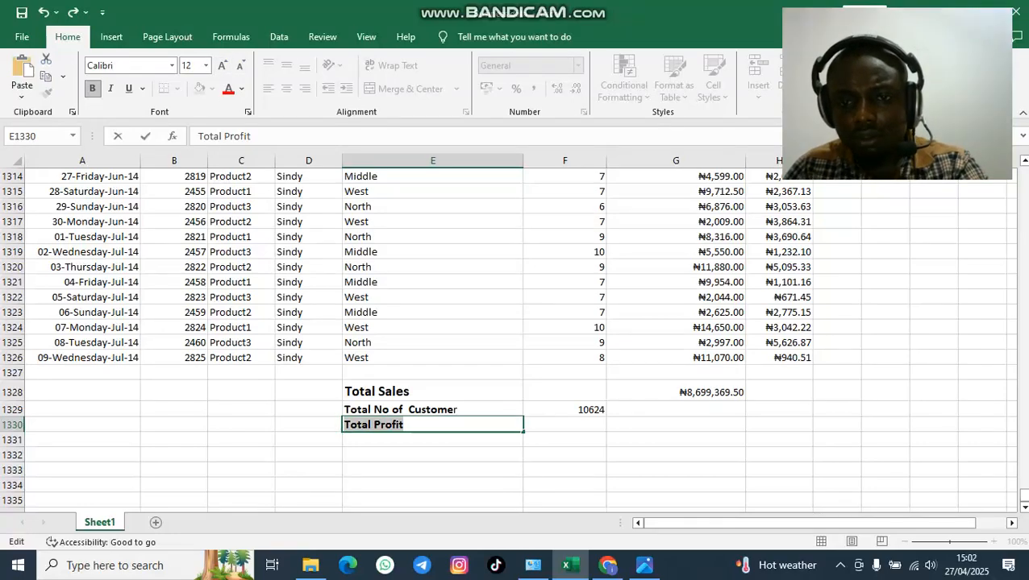
Step: Examine the Profit column to identify its column letter, its first record's row and its last record's row
scroll(507, 339, "up", 5)
scroll(508, 338, "up", 7)
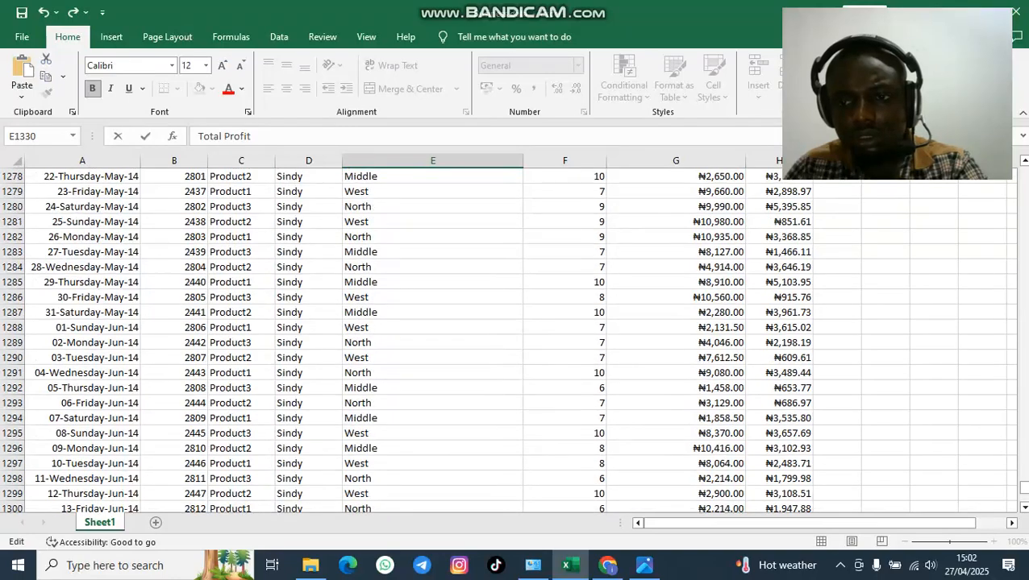
left_click_drag(1024, 487, 1024, 169)
left_click_drag(978, 18, 196, 19)
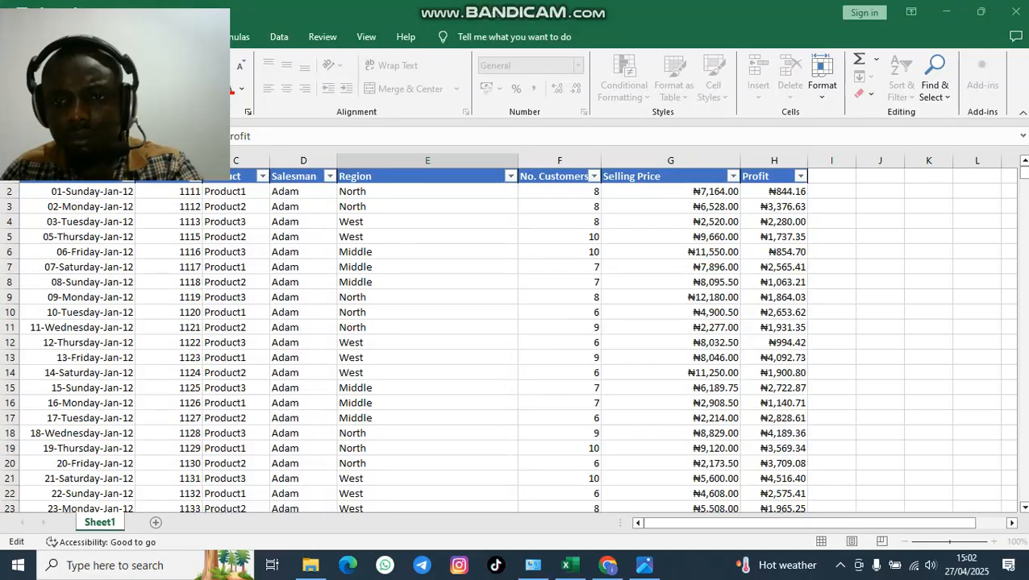
left_click(774, 160)
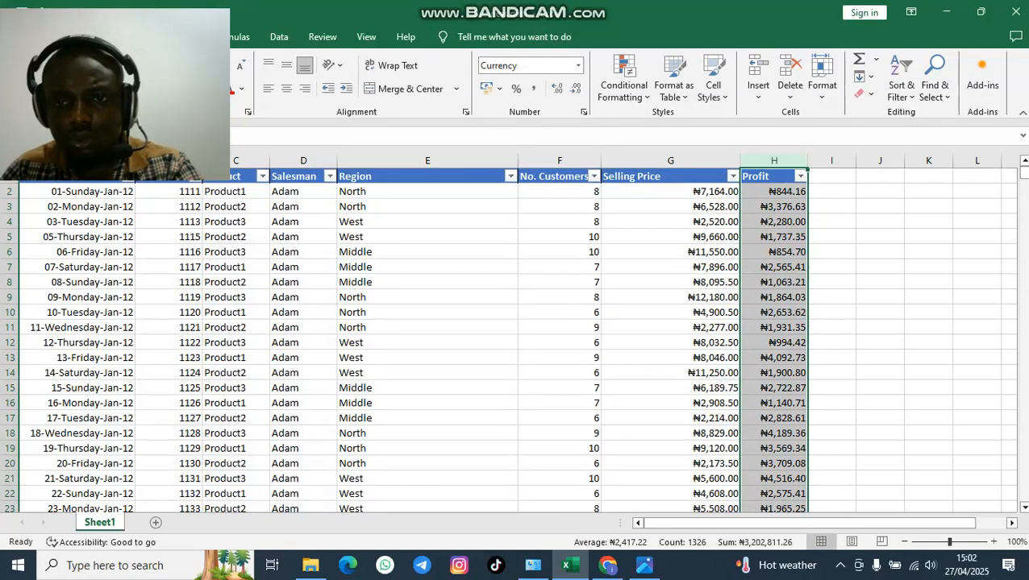
left_click_drag(1022, 171, 1023, 493)
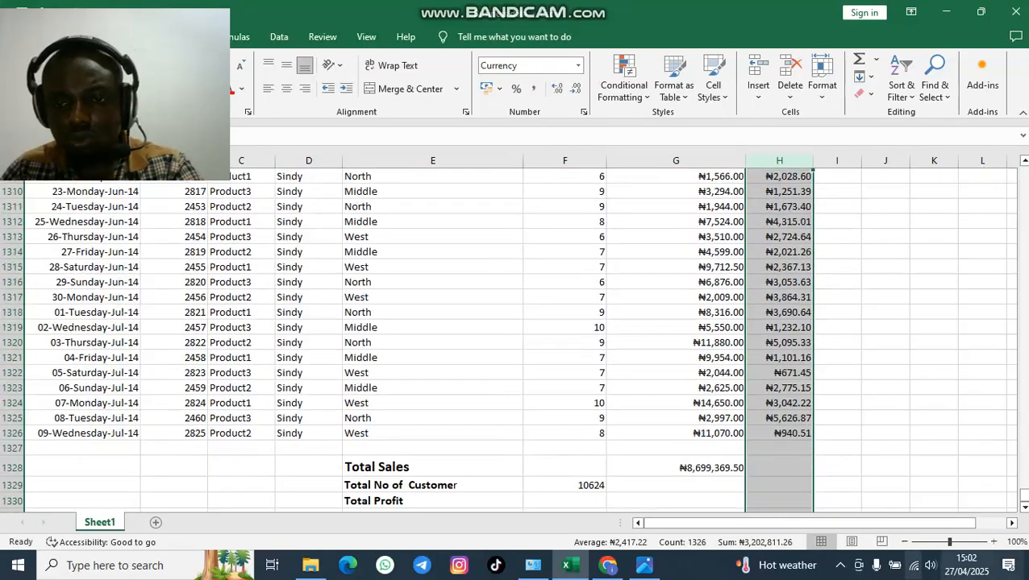
scroll(1023, 493, "down", 1)
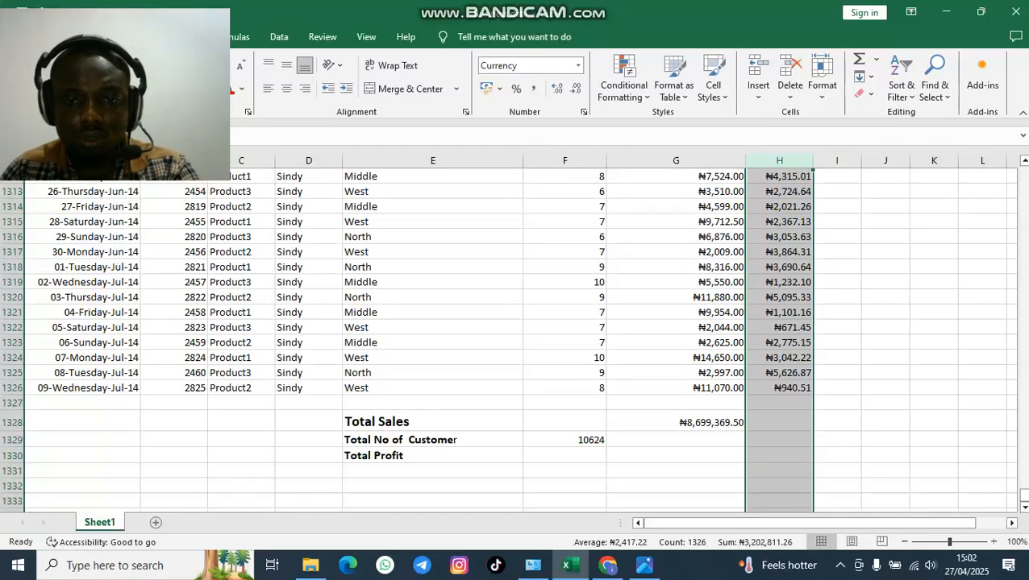
Step: Try the formula =SUM(H2:H1326) in F1330 beside the Total Profit label and clear the cell again
left_click(565, 455)
type("=sum")
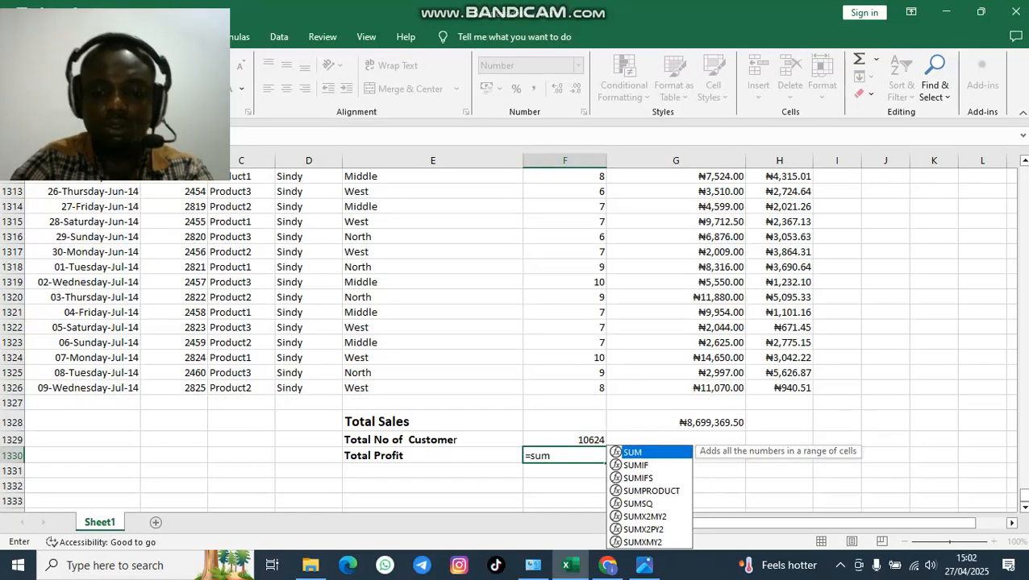
type("(")
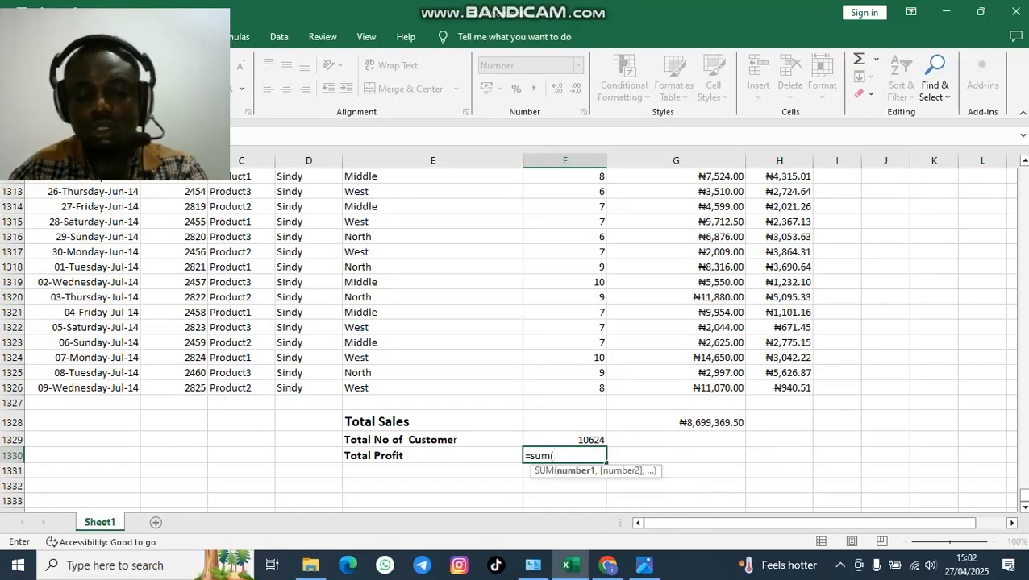
type("h2")
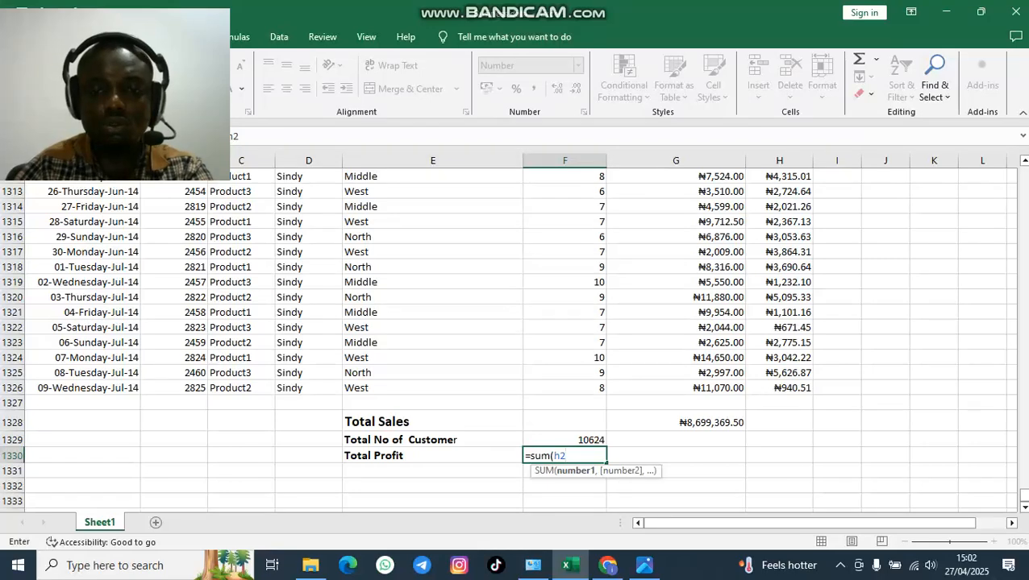
type(":h13")
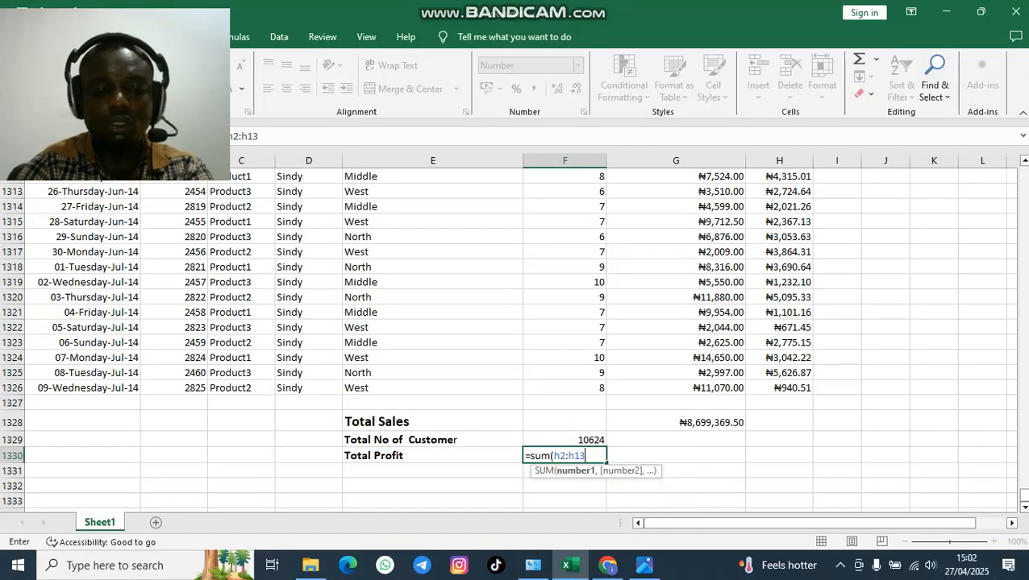
type("26)")
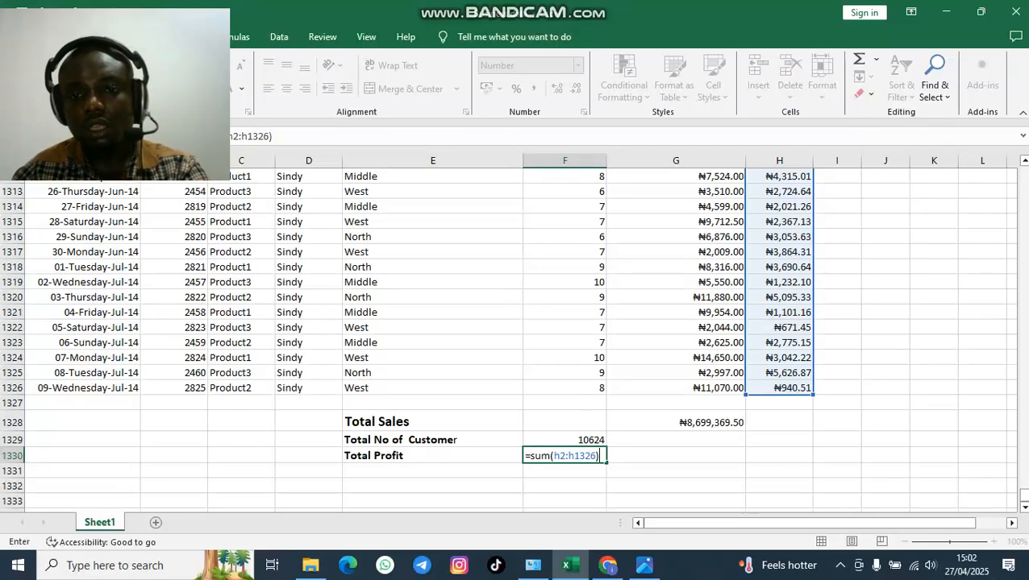
key("Return")
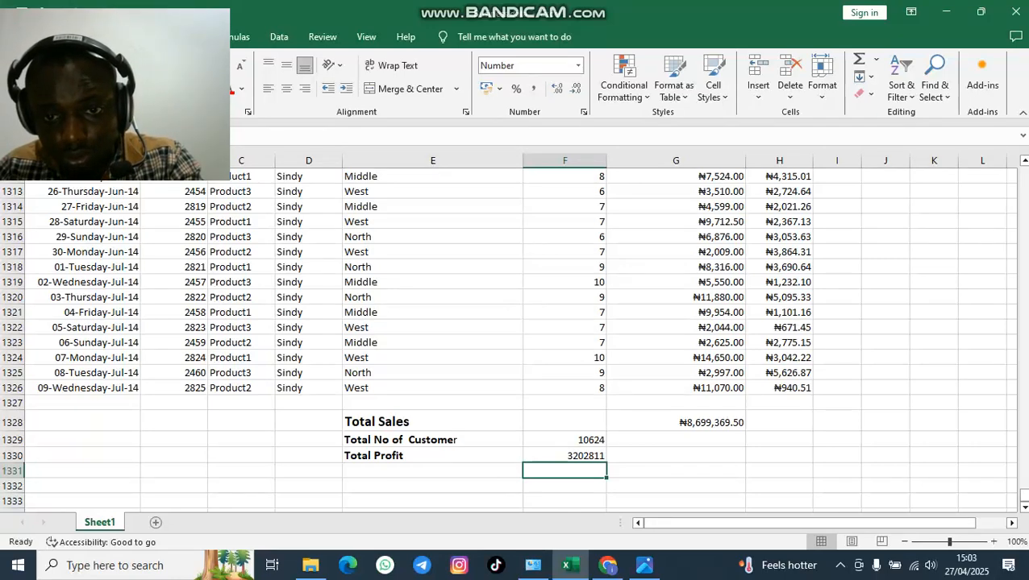
left_click(564, 455)
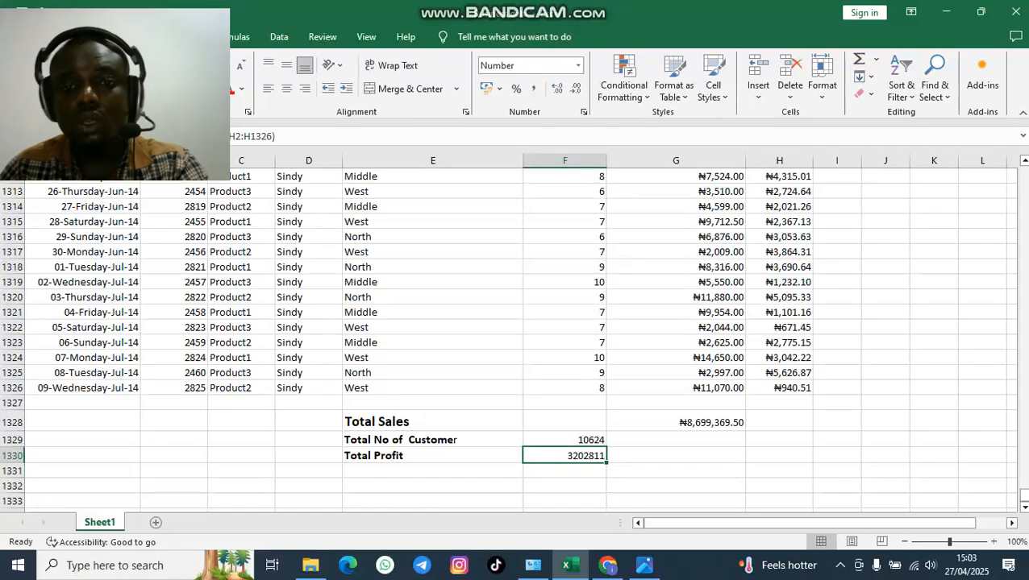
key("Delete")
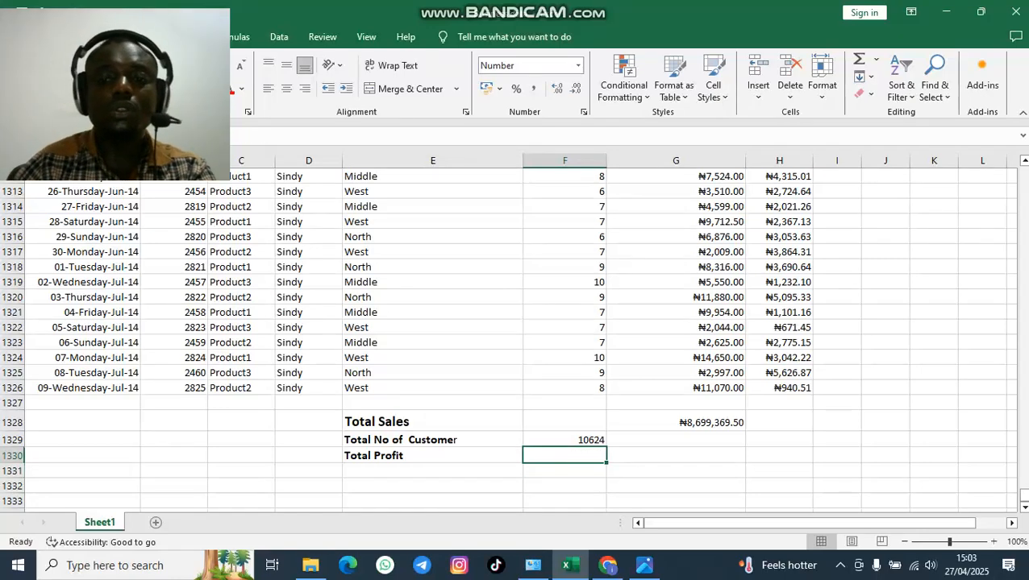
Step: Enter the formula =SUM(H2:H1326) in H1329 below the Profit column and widen column H so the total fits
double_click(779, 439)
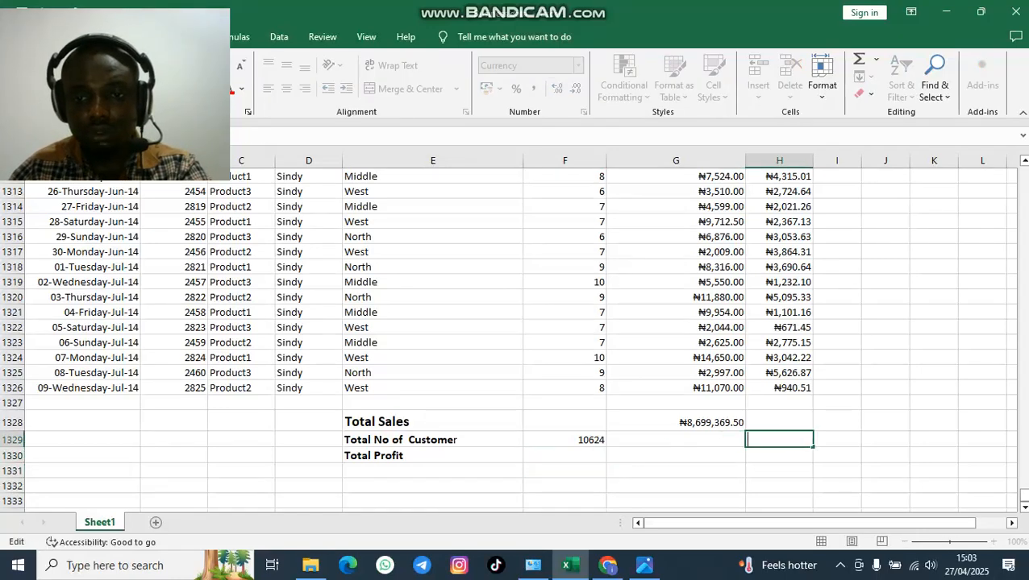
type("=sum")
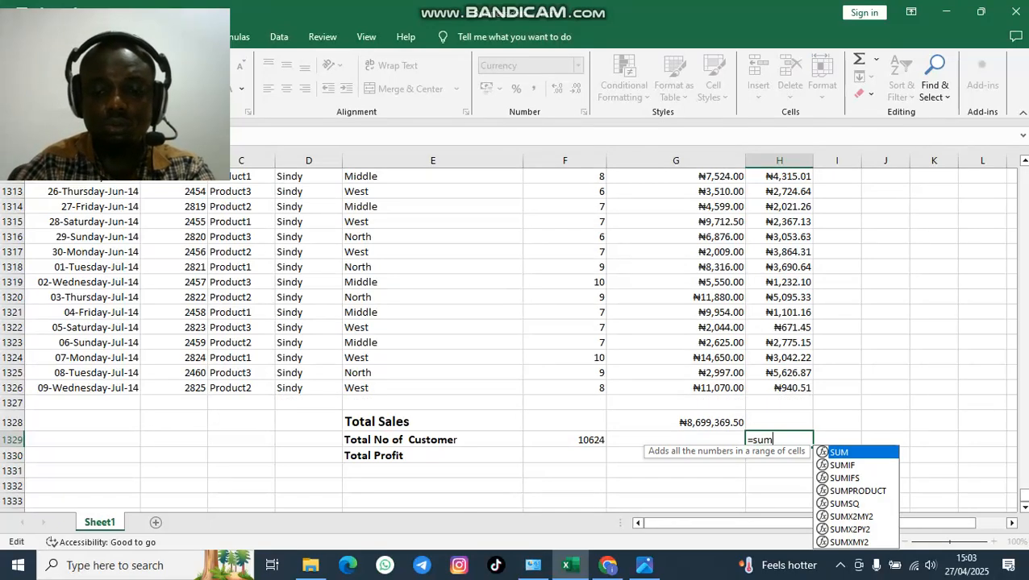
type("(h2")
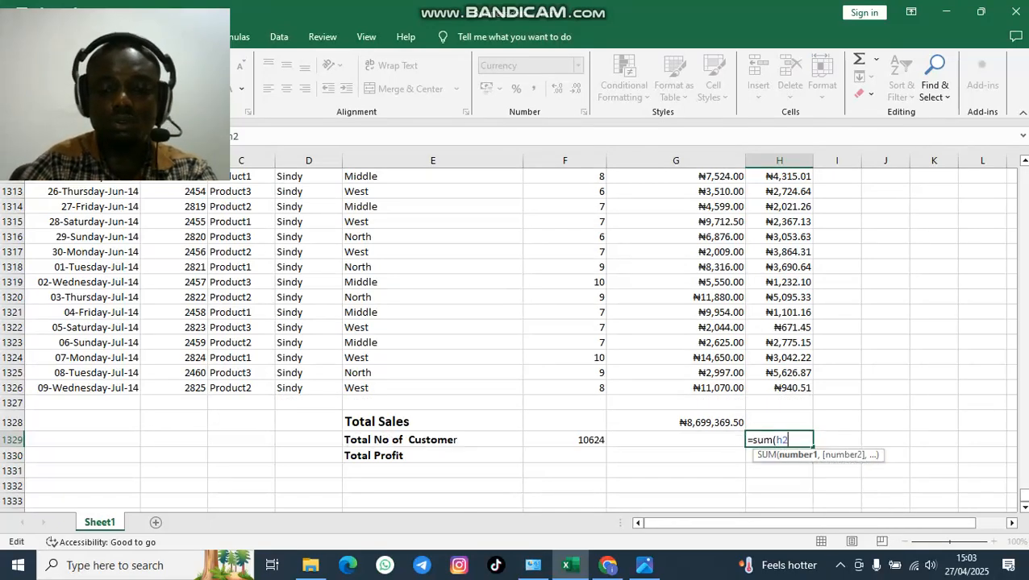
type(":h132")
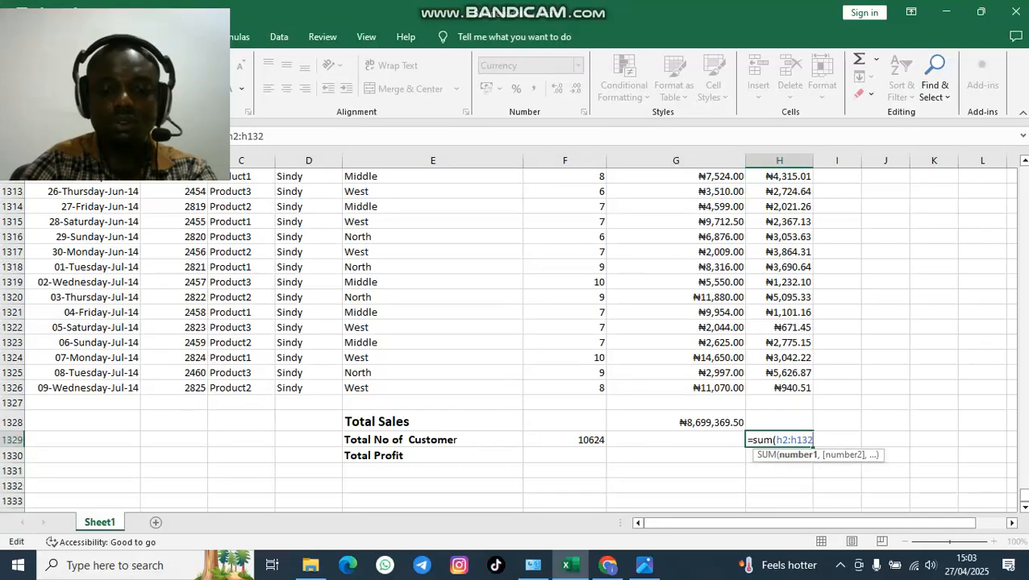
type("6)")
key("Return")
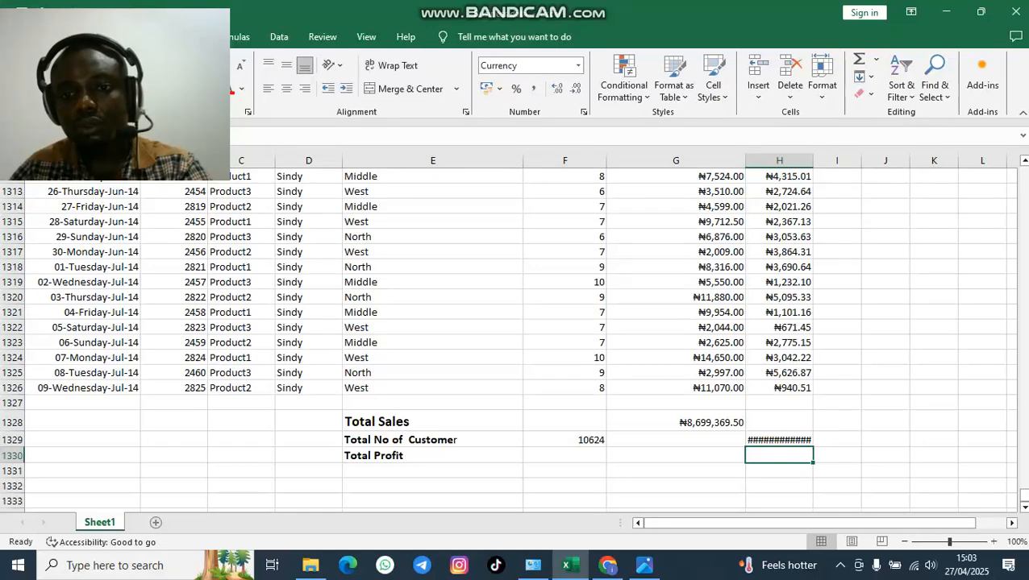
left_click_drag(813, 160, 908, 161)
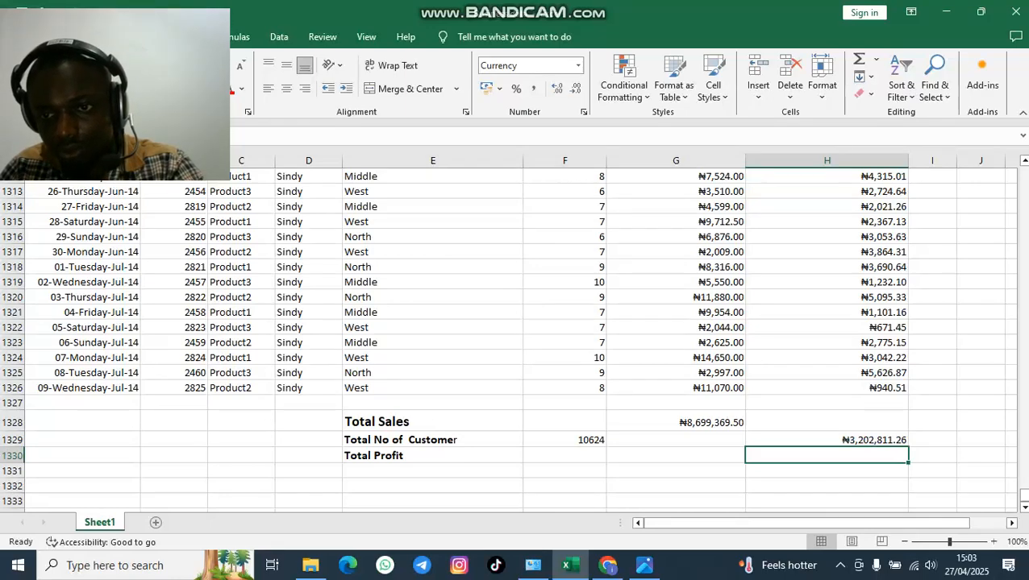
Step: Switch to the qes.png image in the photo viewer to review the three questions against the calculated totals
scroll(508, 338, "up", 2)
scroll(508, 339, "down", 2)
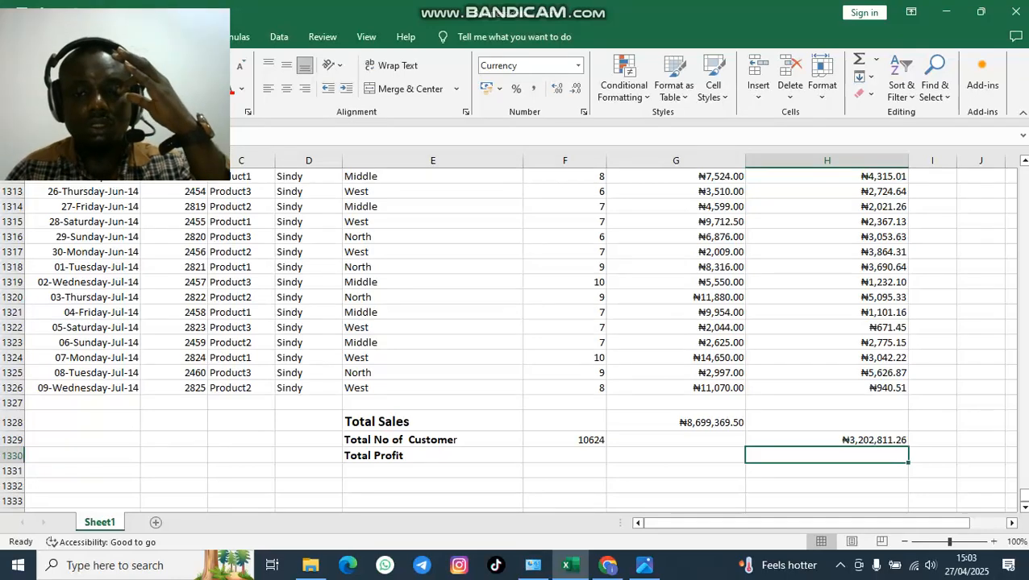
key("alt+Tab")
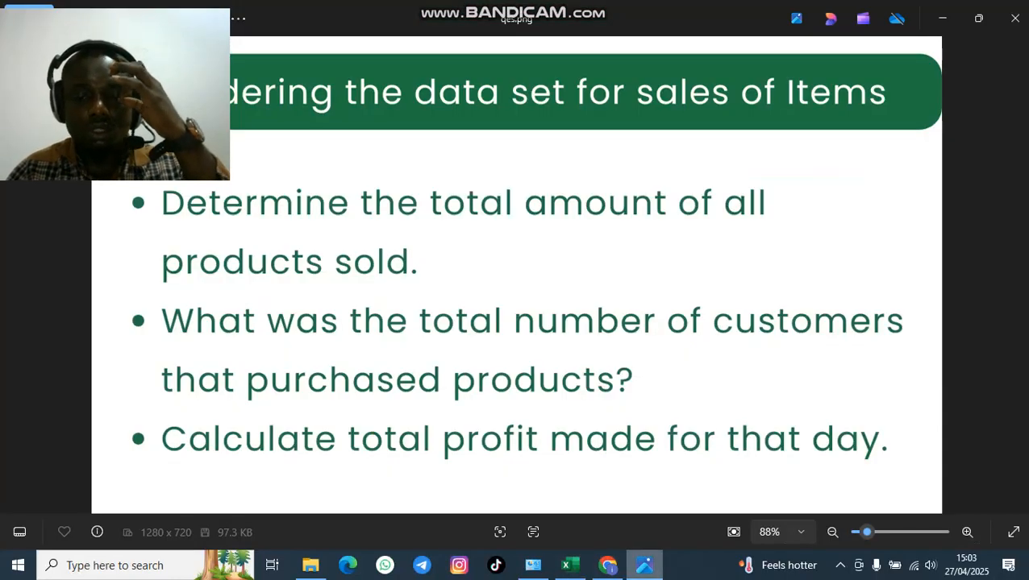